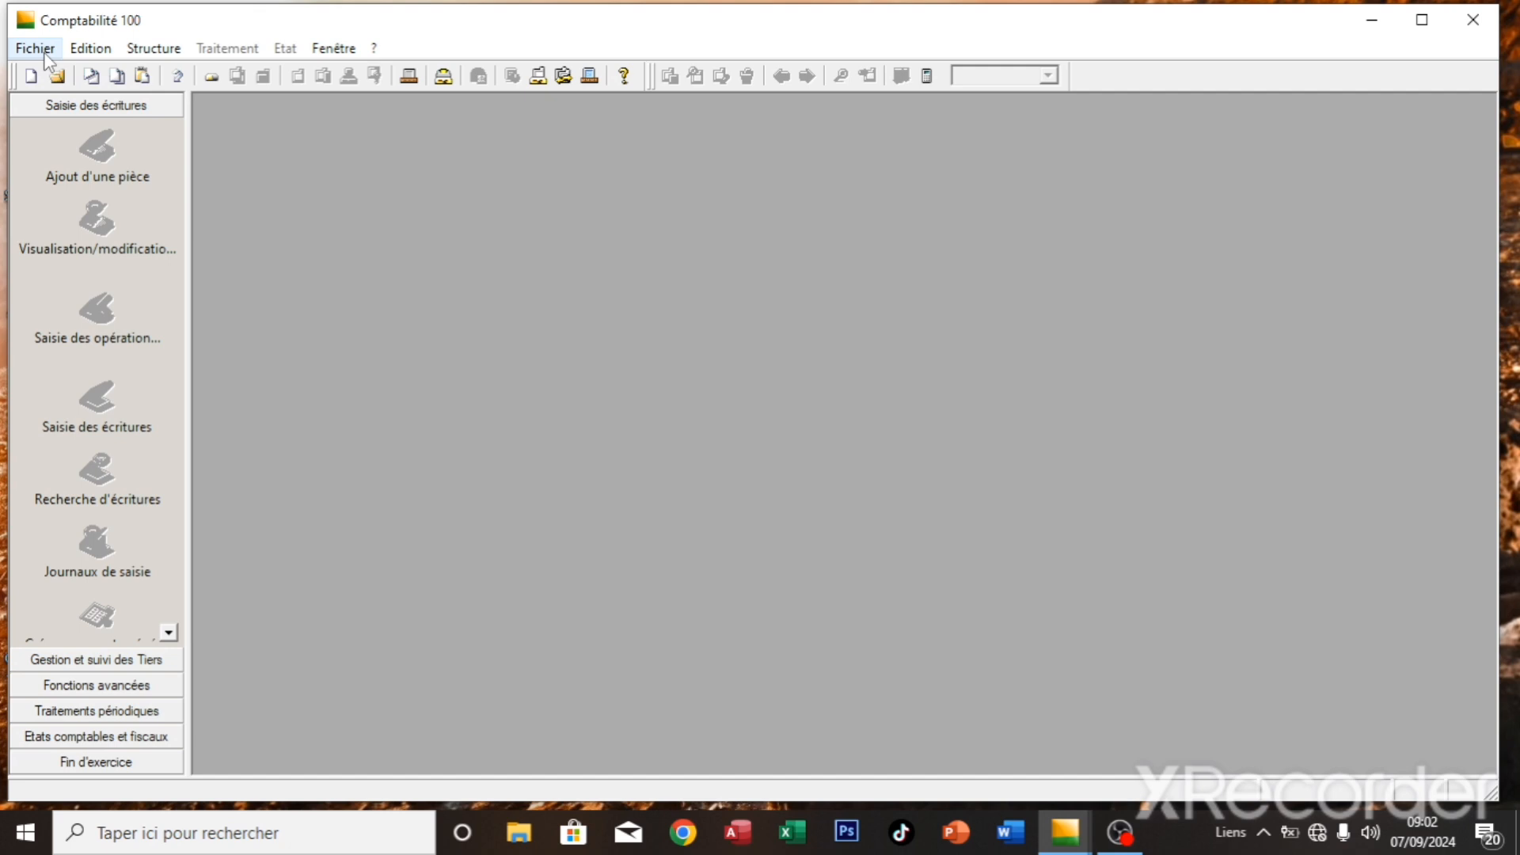
- Start a new accounting file via Fichier > Nouveau with company name TUTO 1, keeping Oui
click(36, 49)
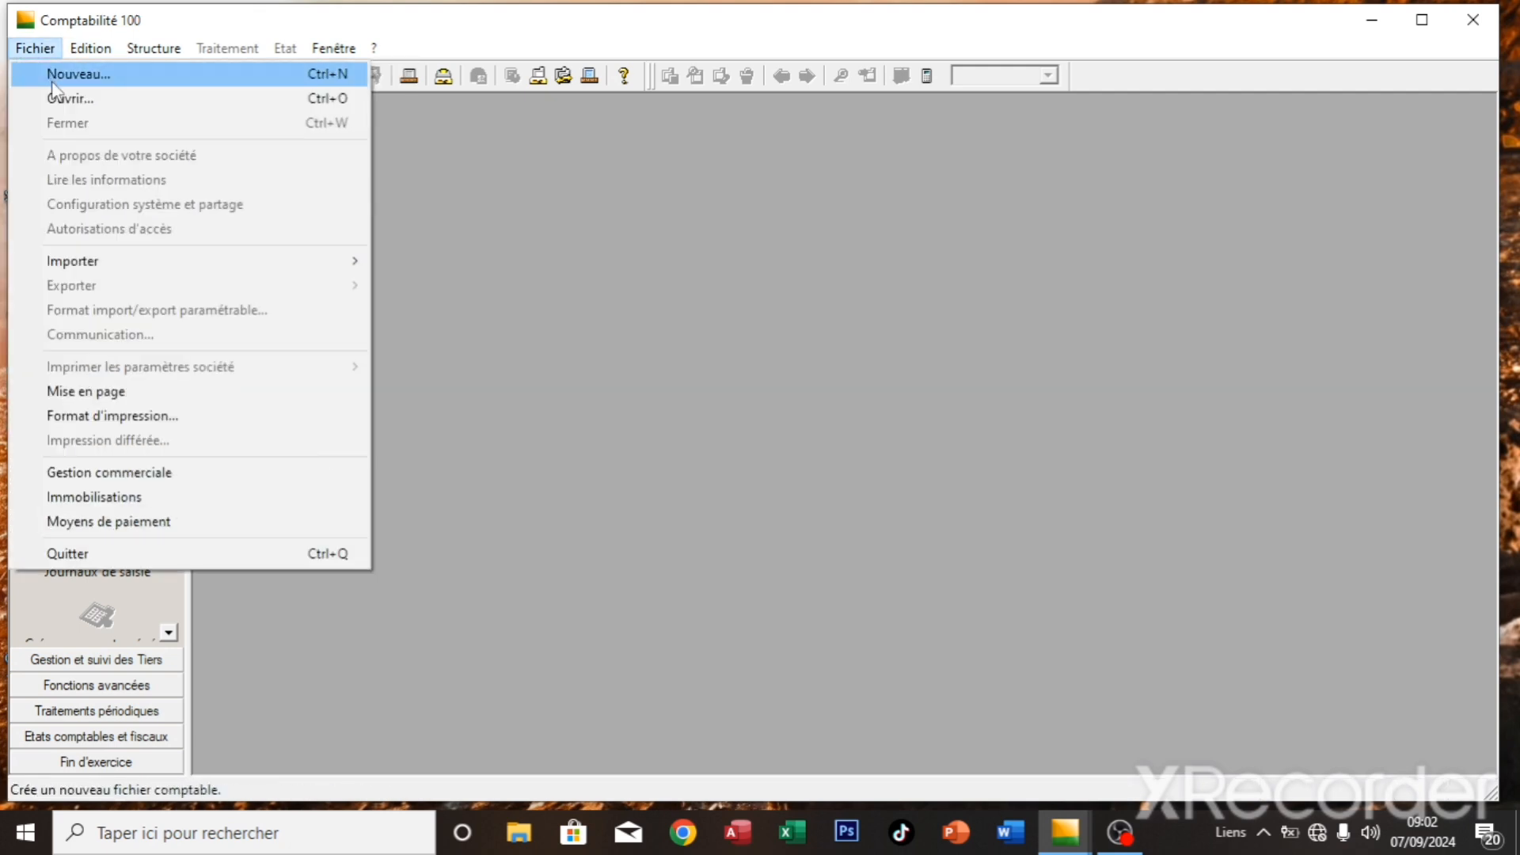
click(50, 81)
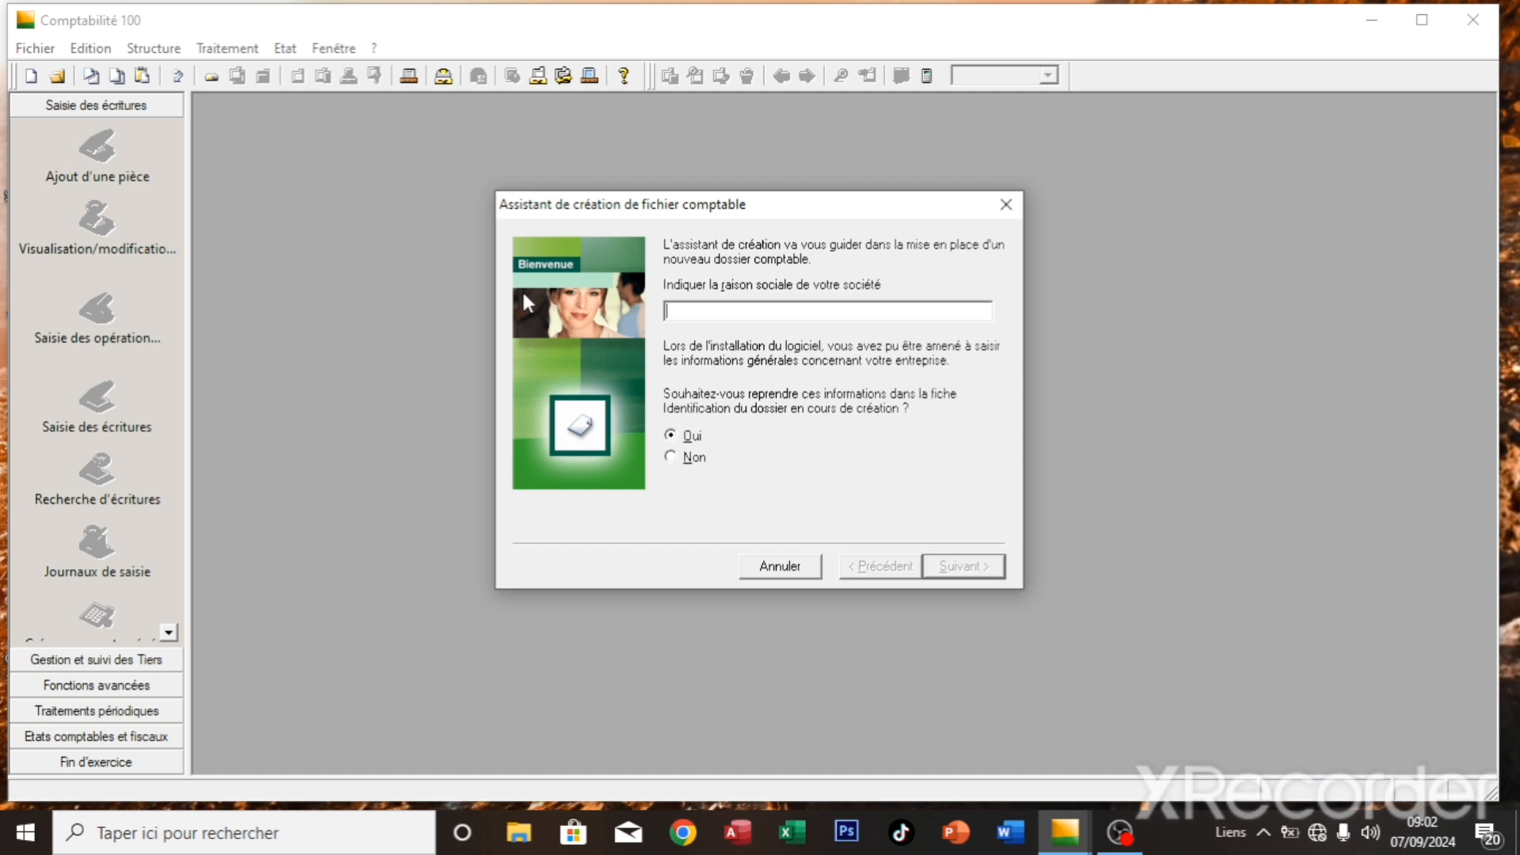
text(TUTO1)
key(BackSpace)
text(1)
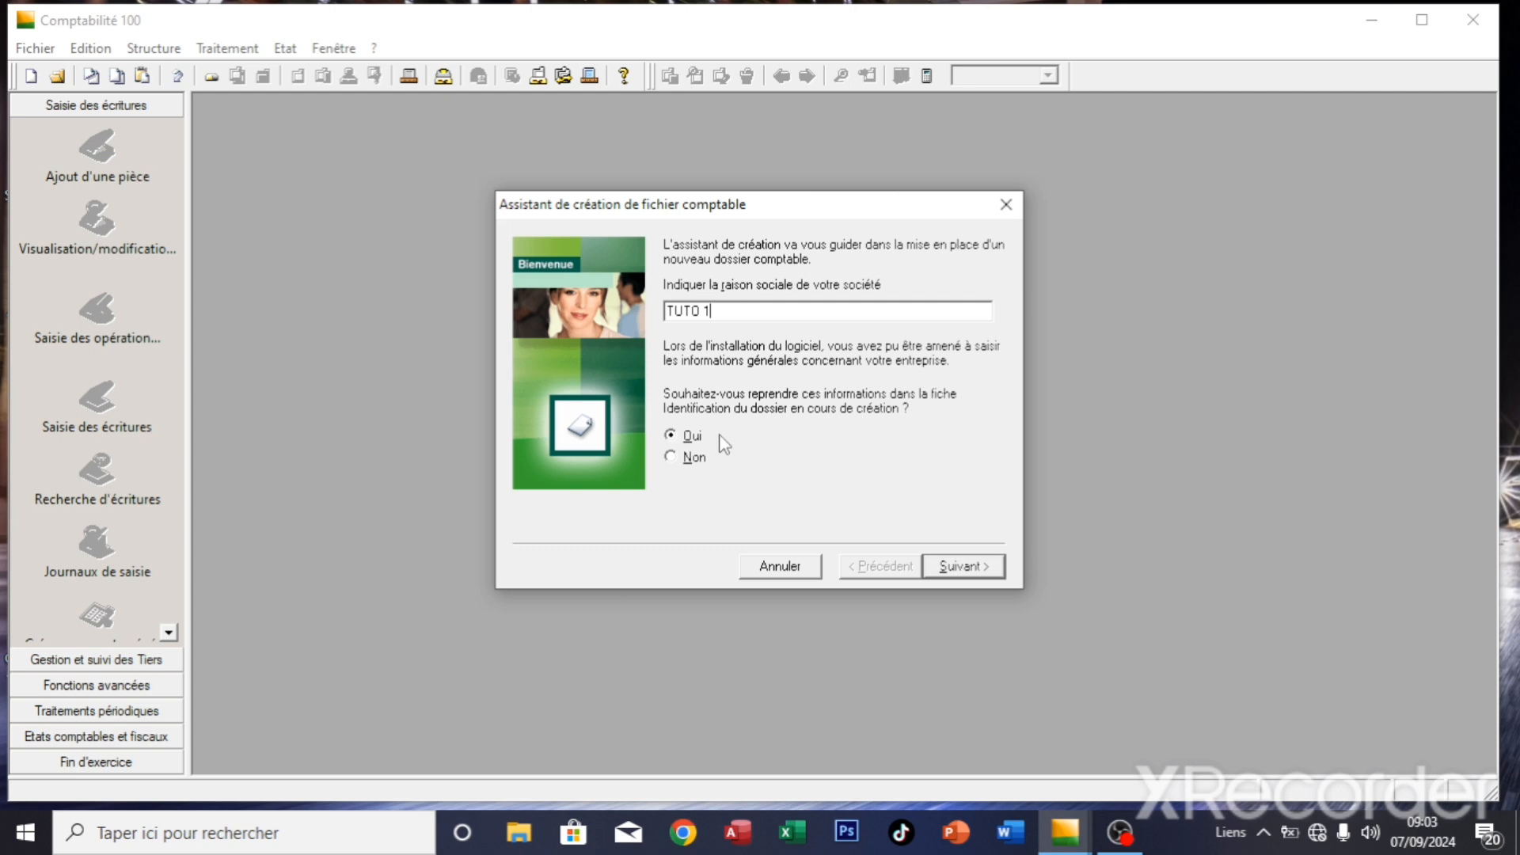
click(958, 567)
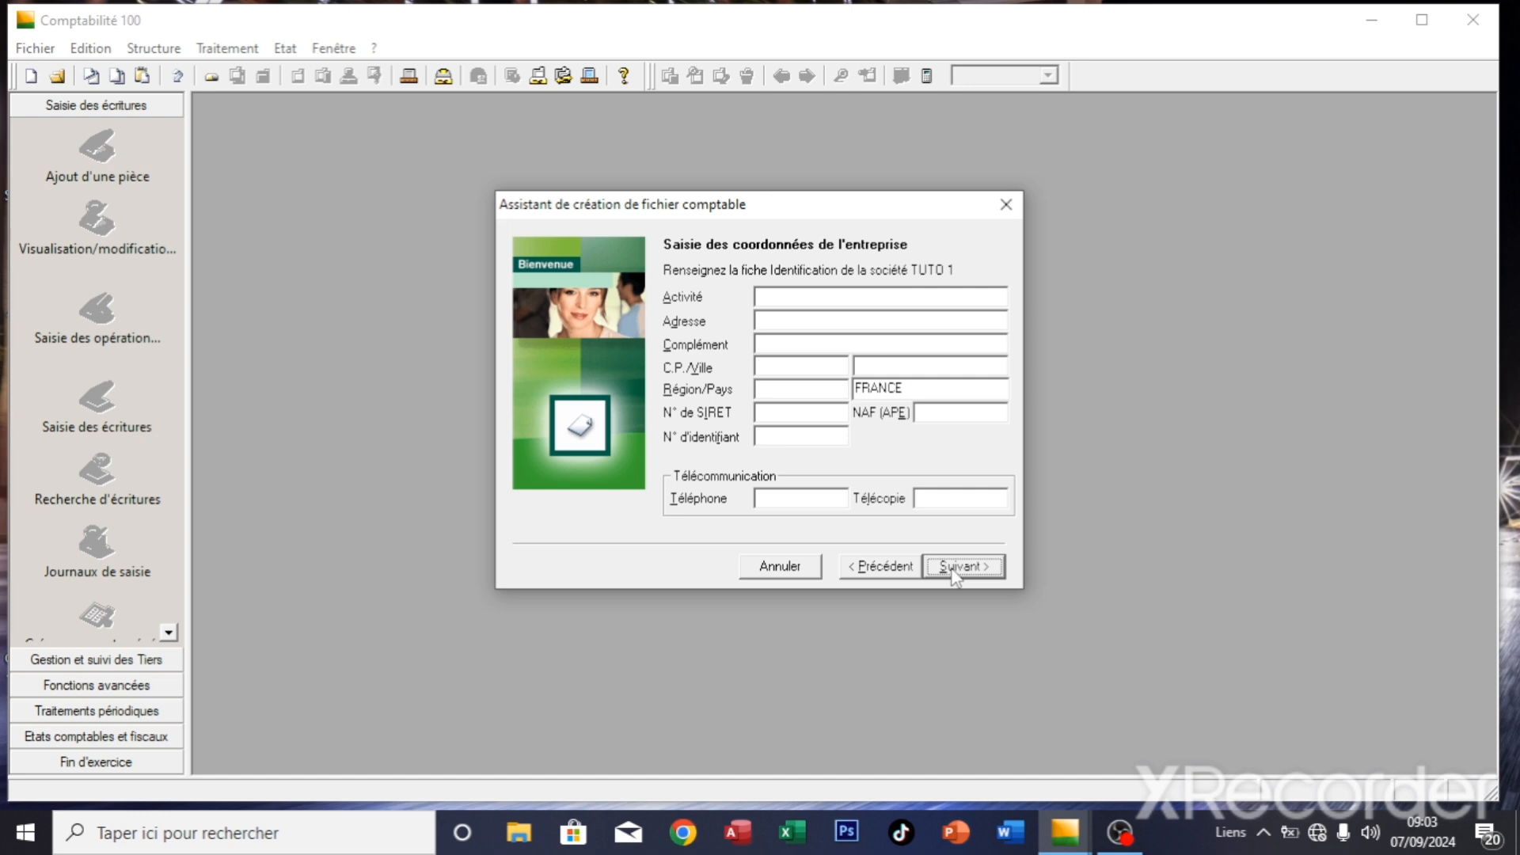
- Enter activity CREATION DES VIDEOS, postcode 10, town BANGANGTE, region OUEST, country CAMEROUN; leave SIRET and NAF blank
click(825, 299)
text(CREATION)
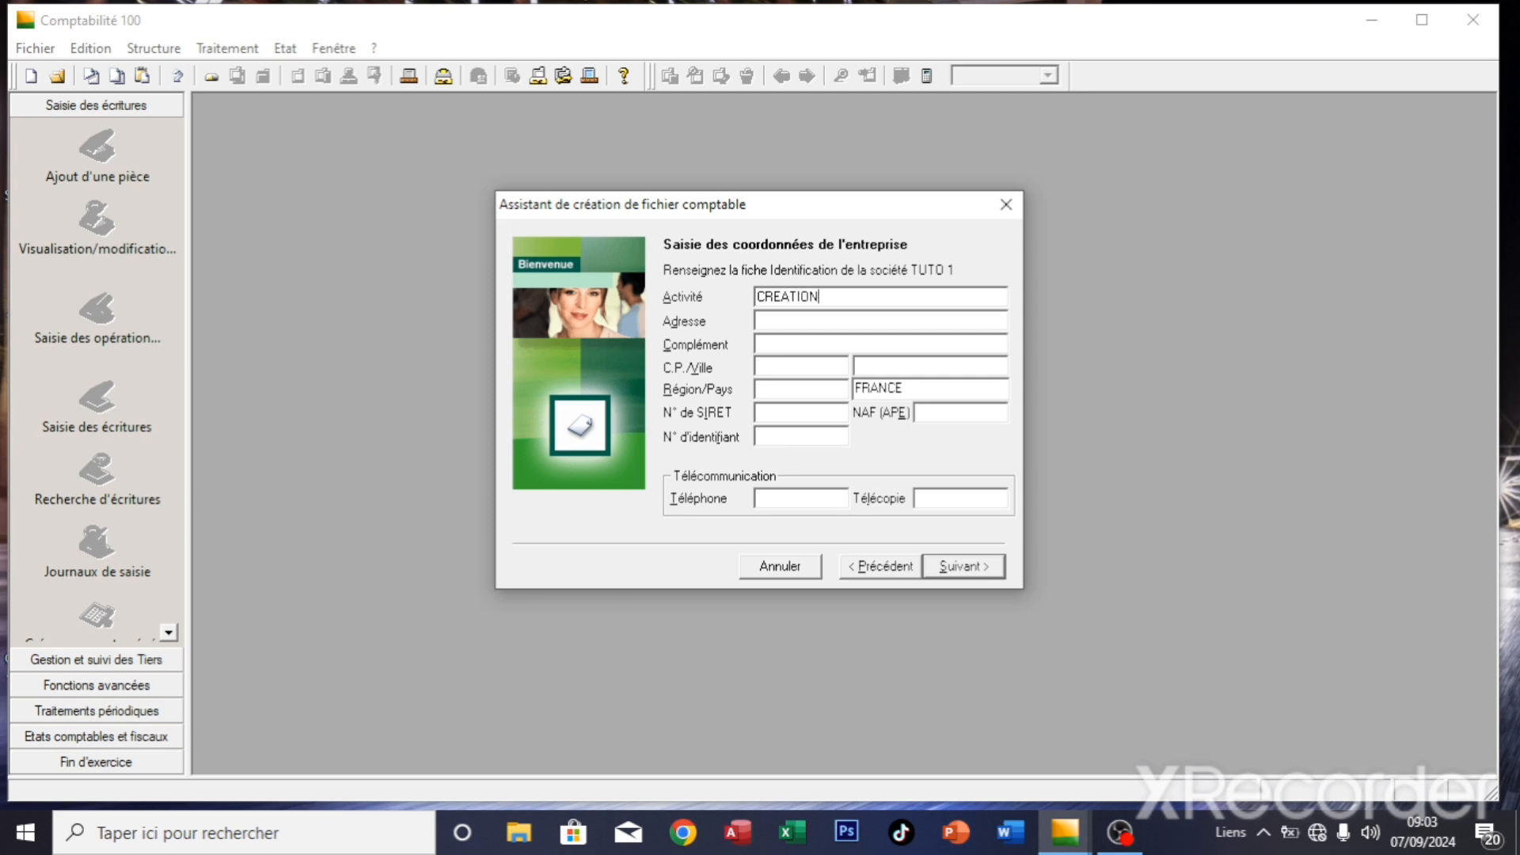
text( DES VIDEOS)
key(Tab)
key(Tab)
text(10)
text(B)
text(ANGA)
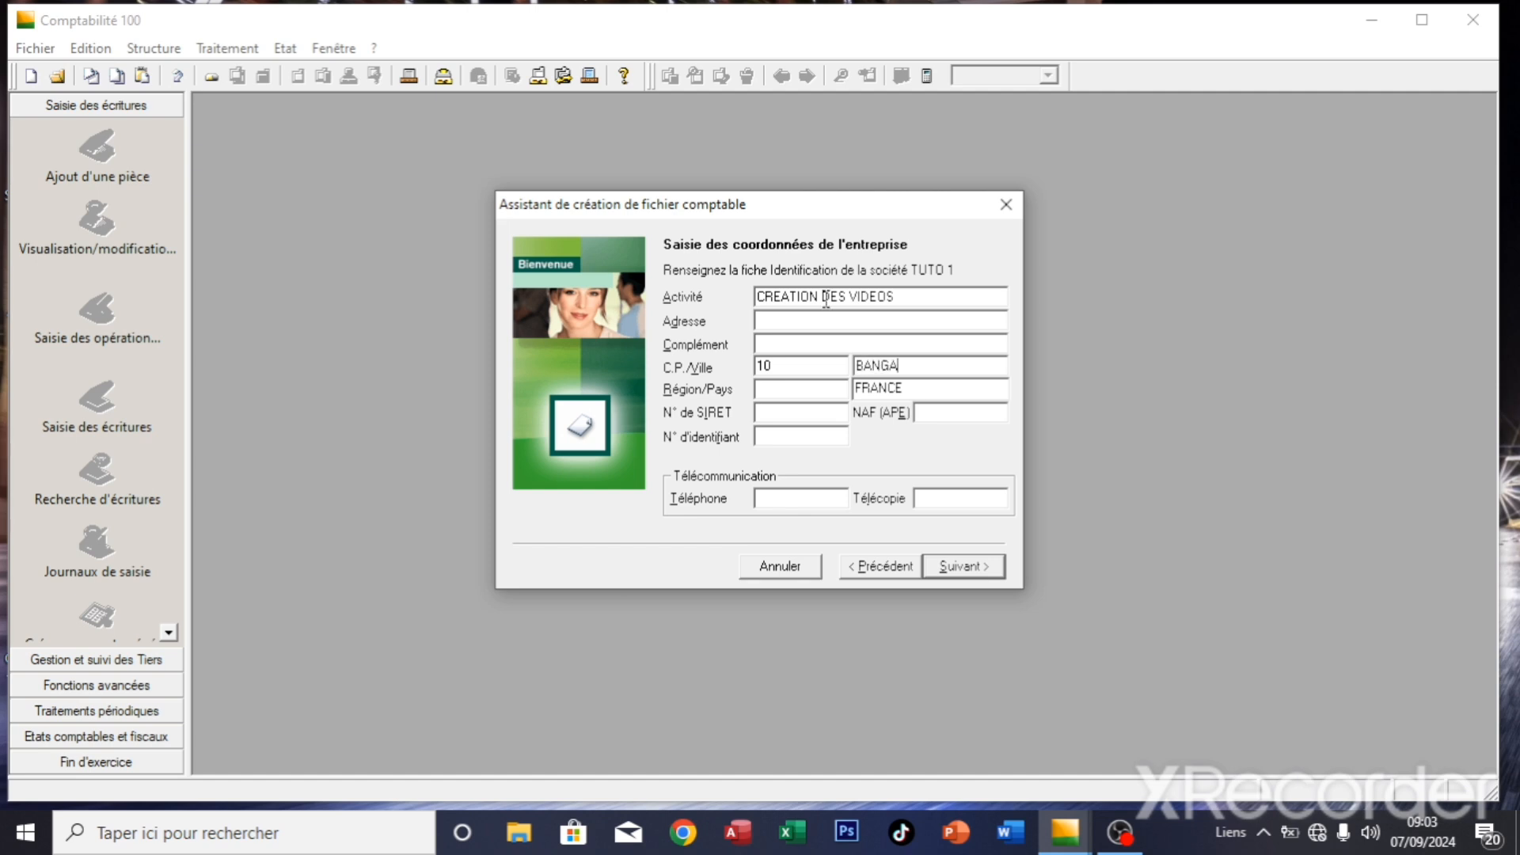
text(NGTE)
key(Tab)
text(OUEST)
key(Tab)
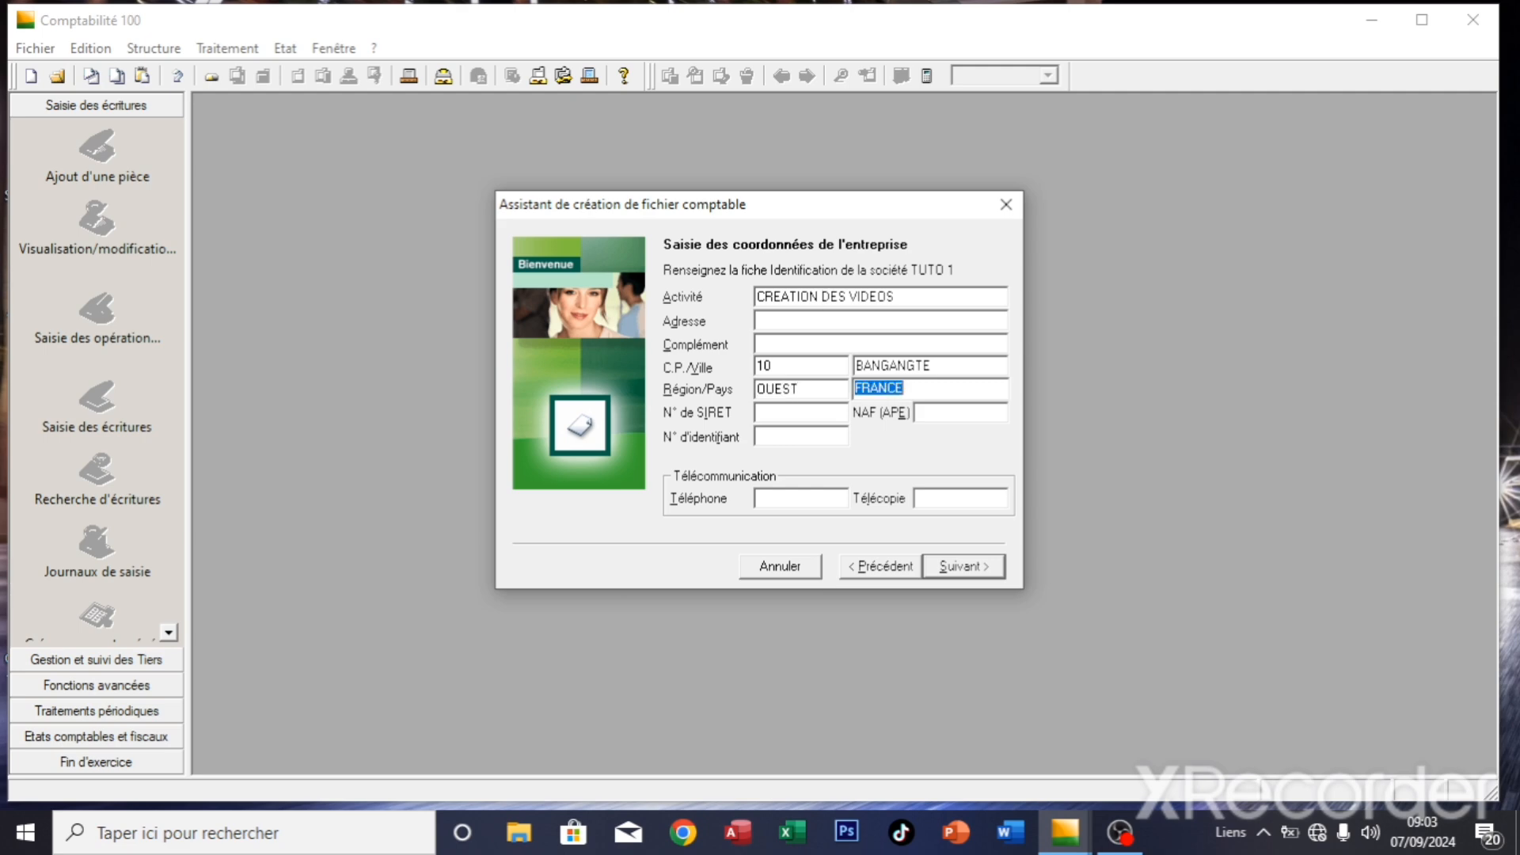
text(CAMEROUN)
key(Tab)
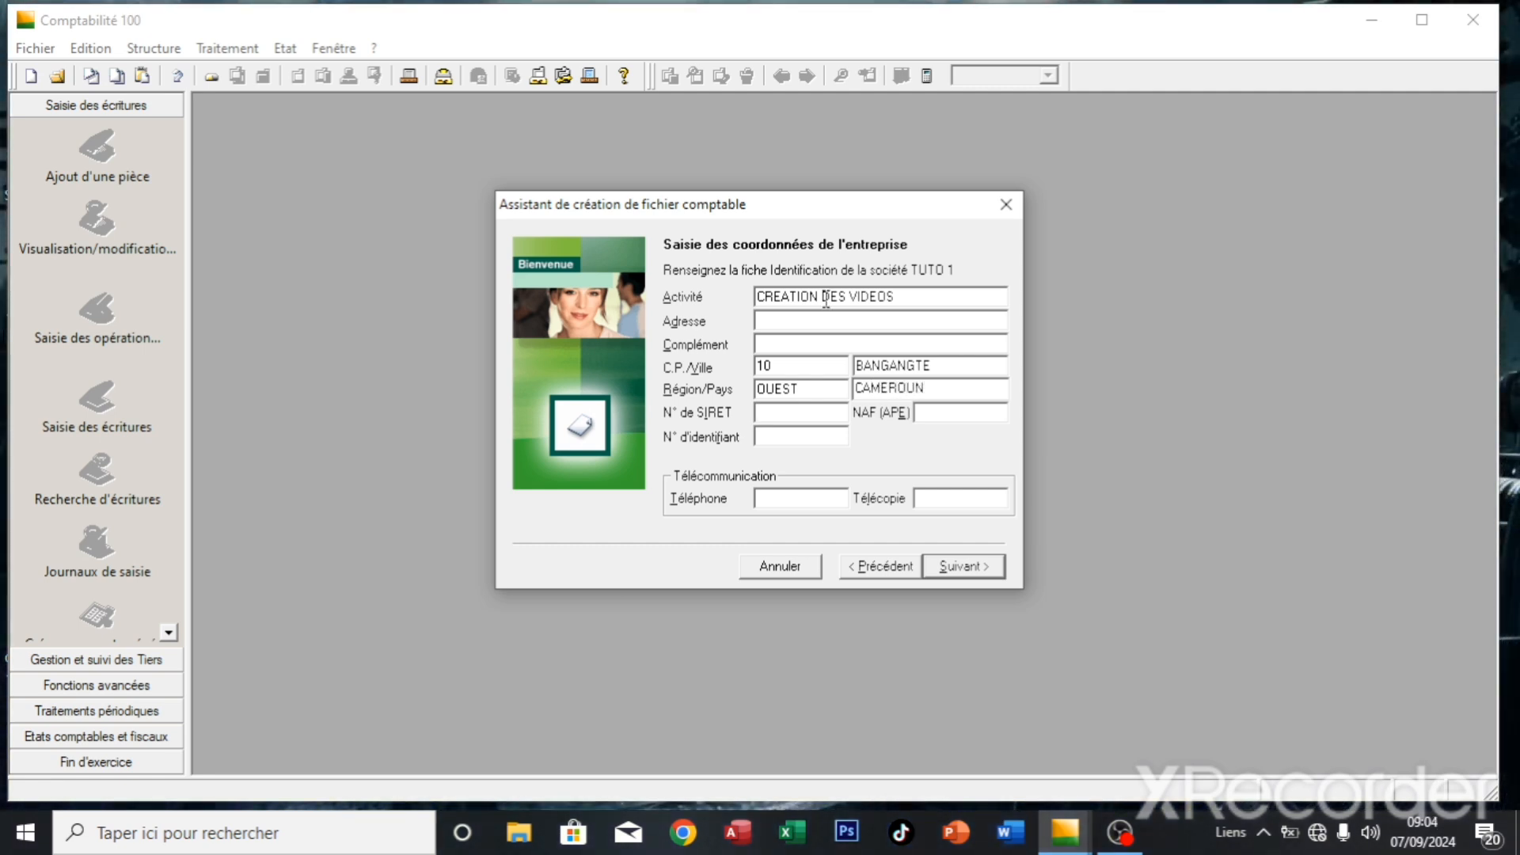
key(Tab)
key(Tab)
key(Tab)
key(Tab)
- Set the fiscal year from 1 January 2024 to 31 December 2024
click(953, 582)
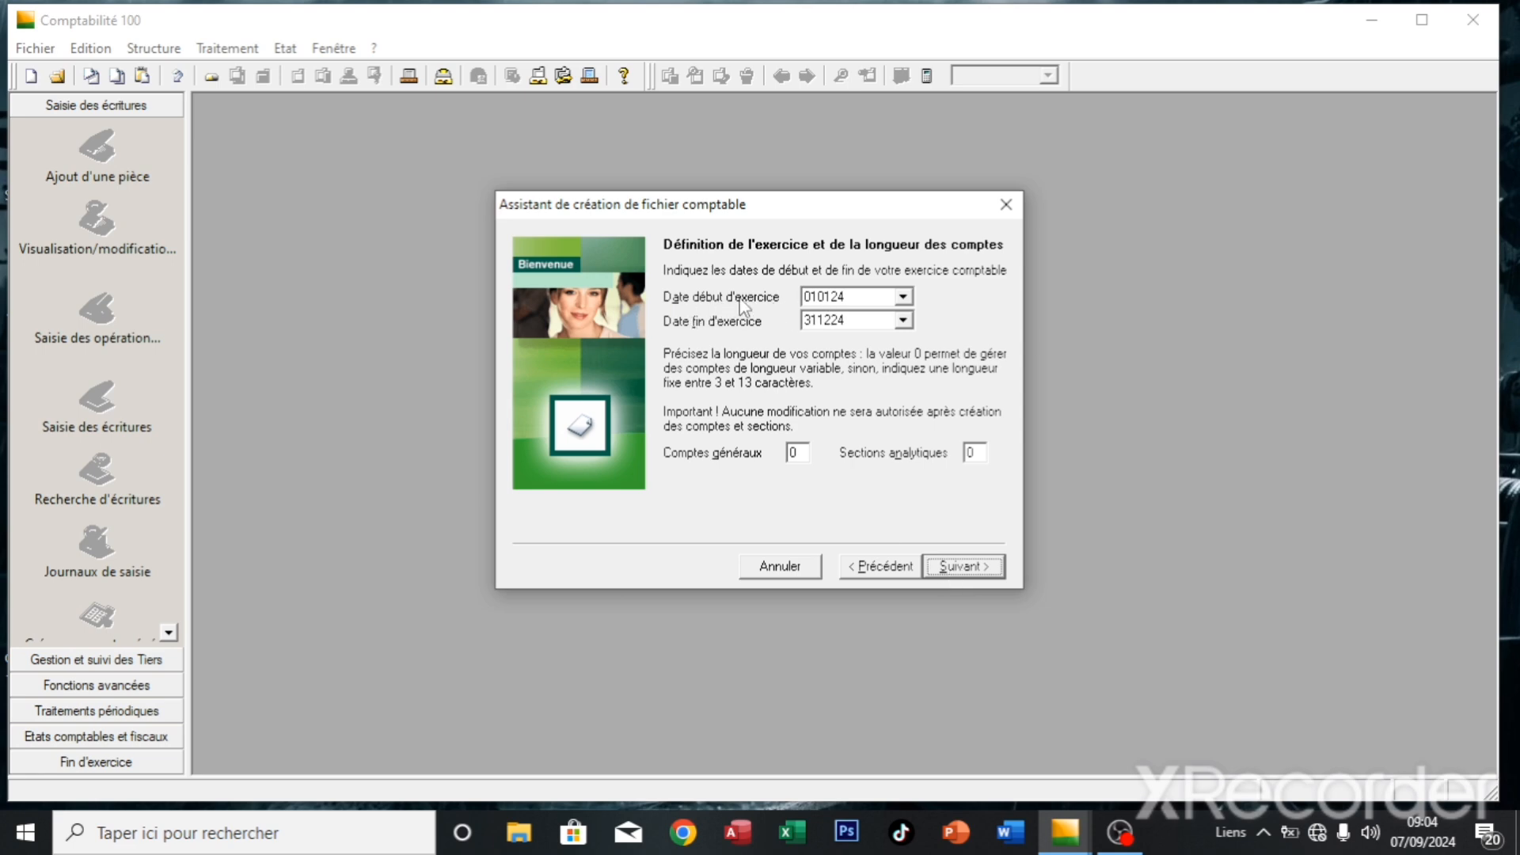
click(904, 297)
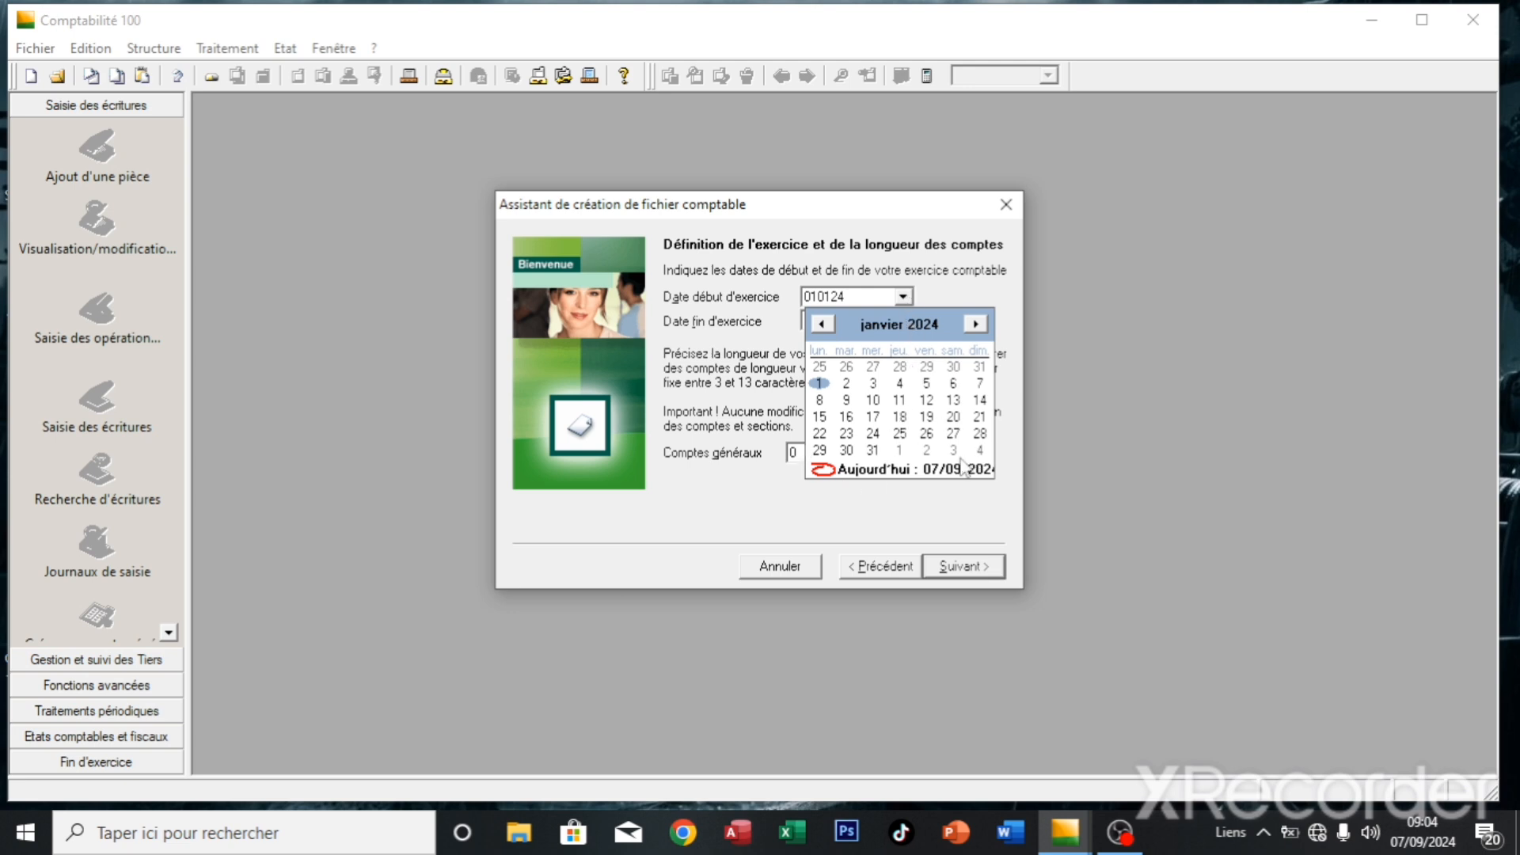
click(981, 294)
click(905, 322)
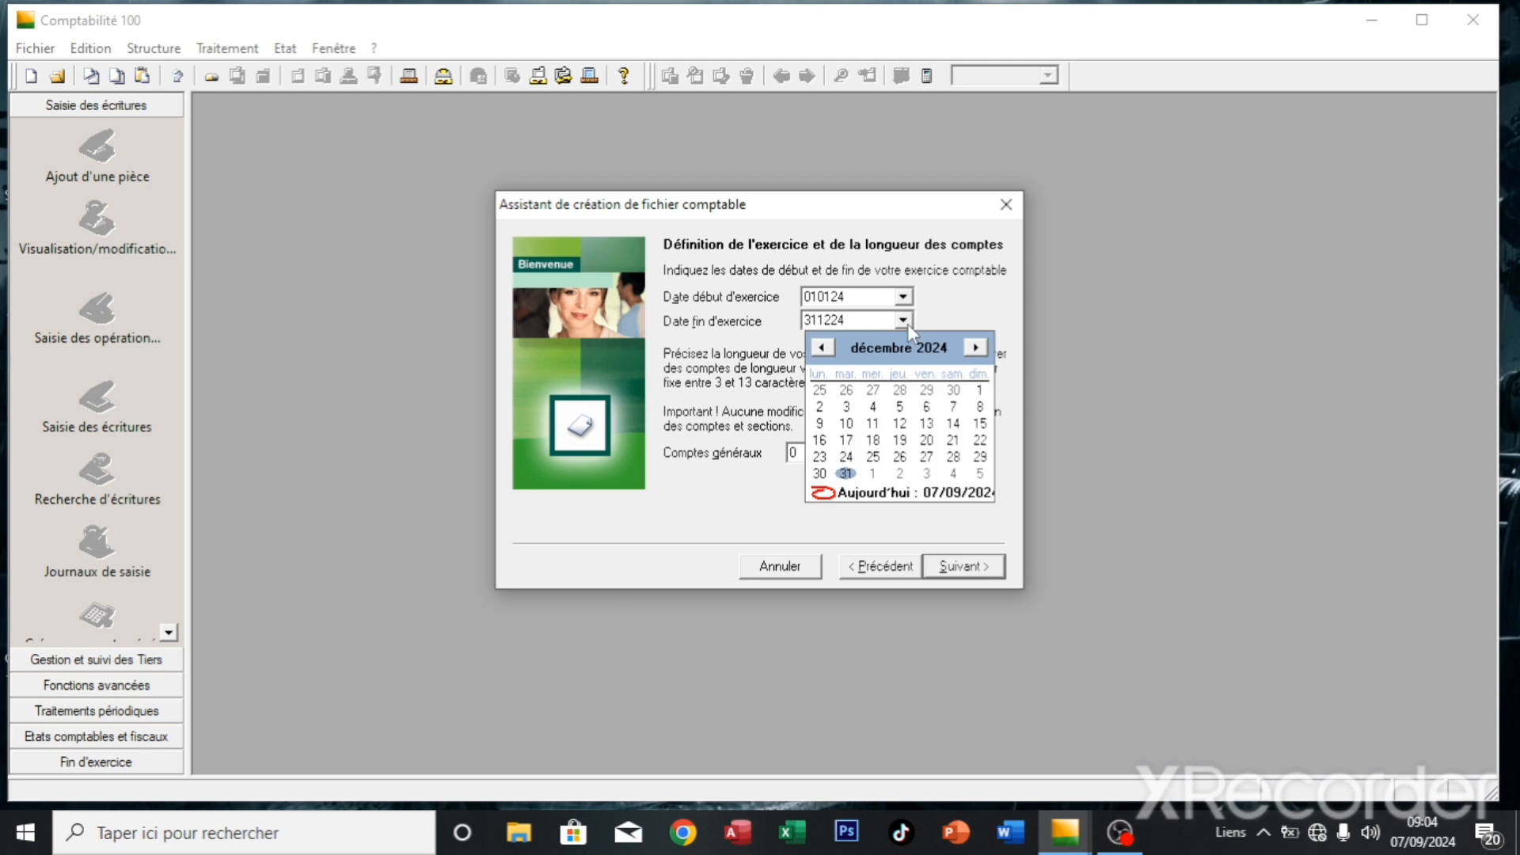
click(958, 288)
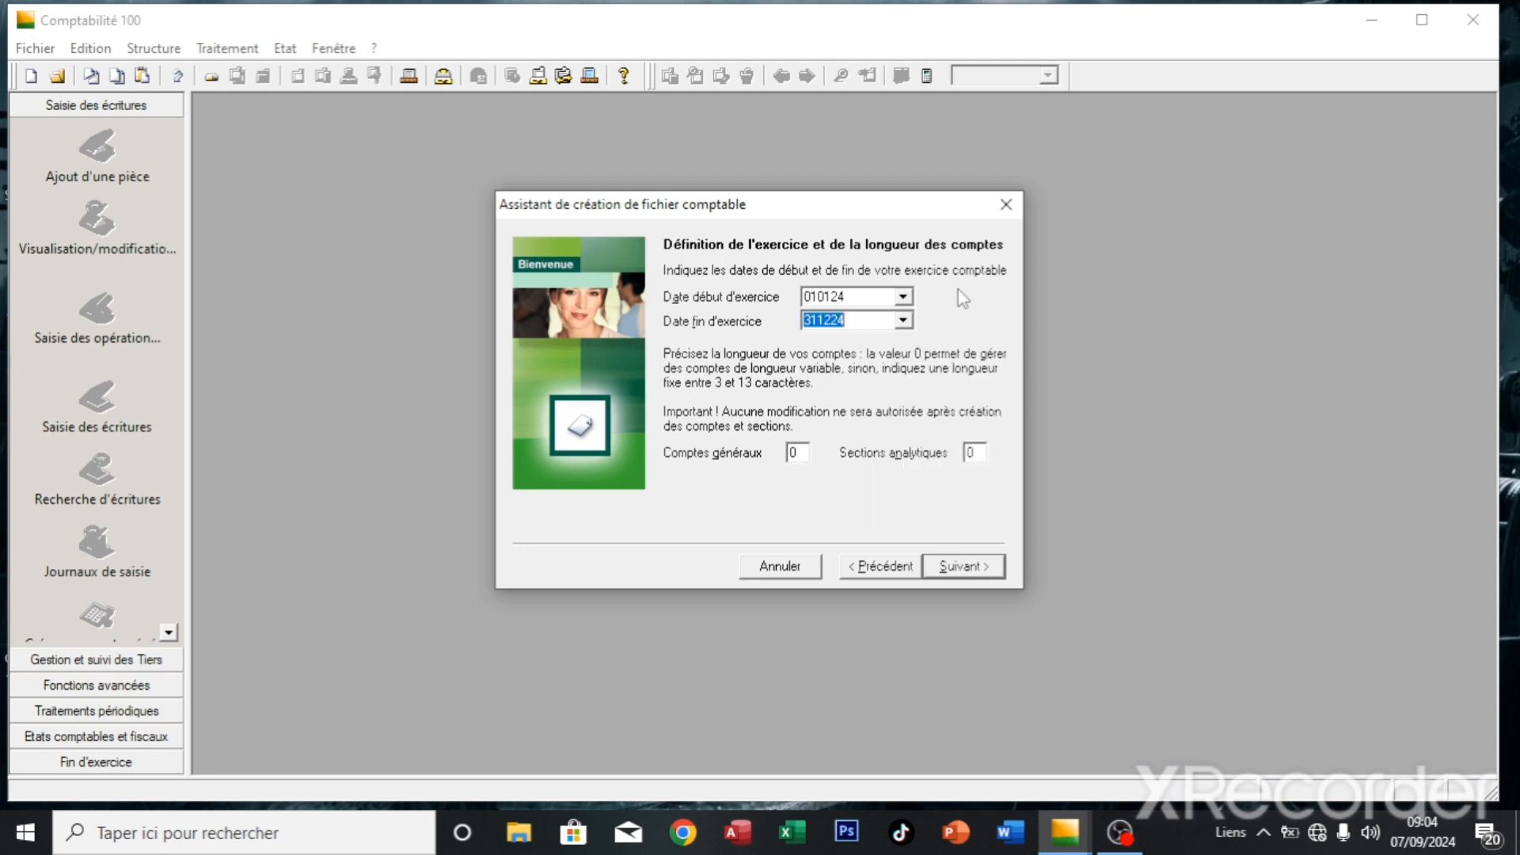
- Set both general account and analytic section lengths to 8 characters
click(809, 457)
key(BackSpace)
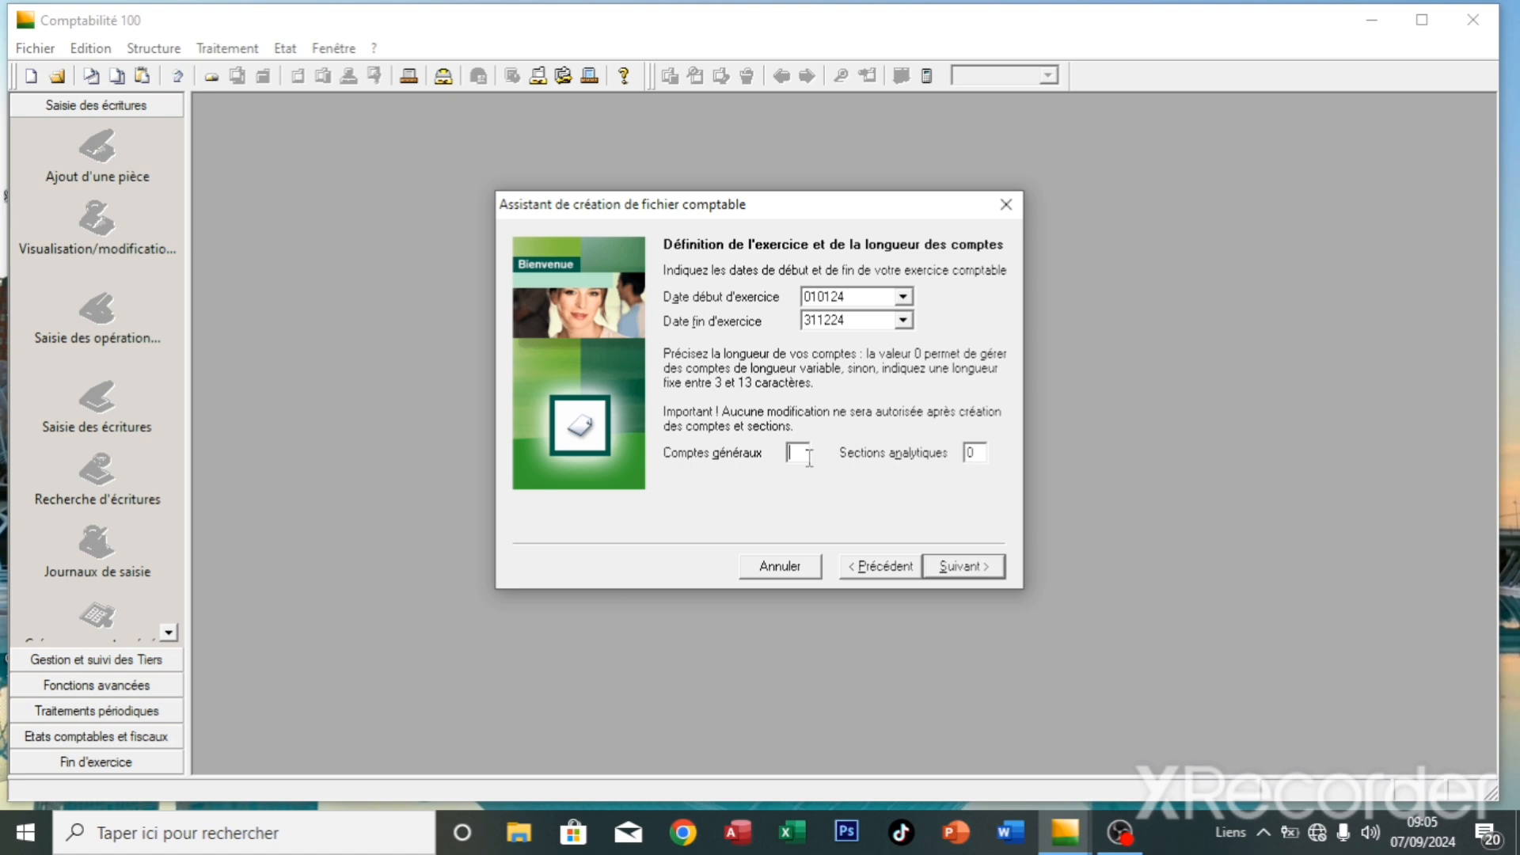
text(8)
click(977, 459)
key(BackSpace)
text(8)
- Replace Euro with another accounting currency named CFA
click(969, 567)
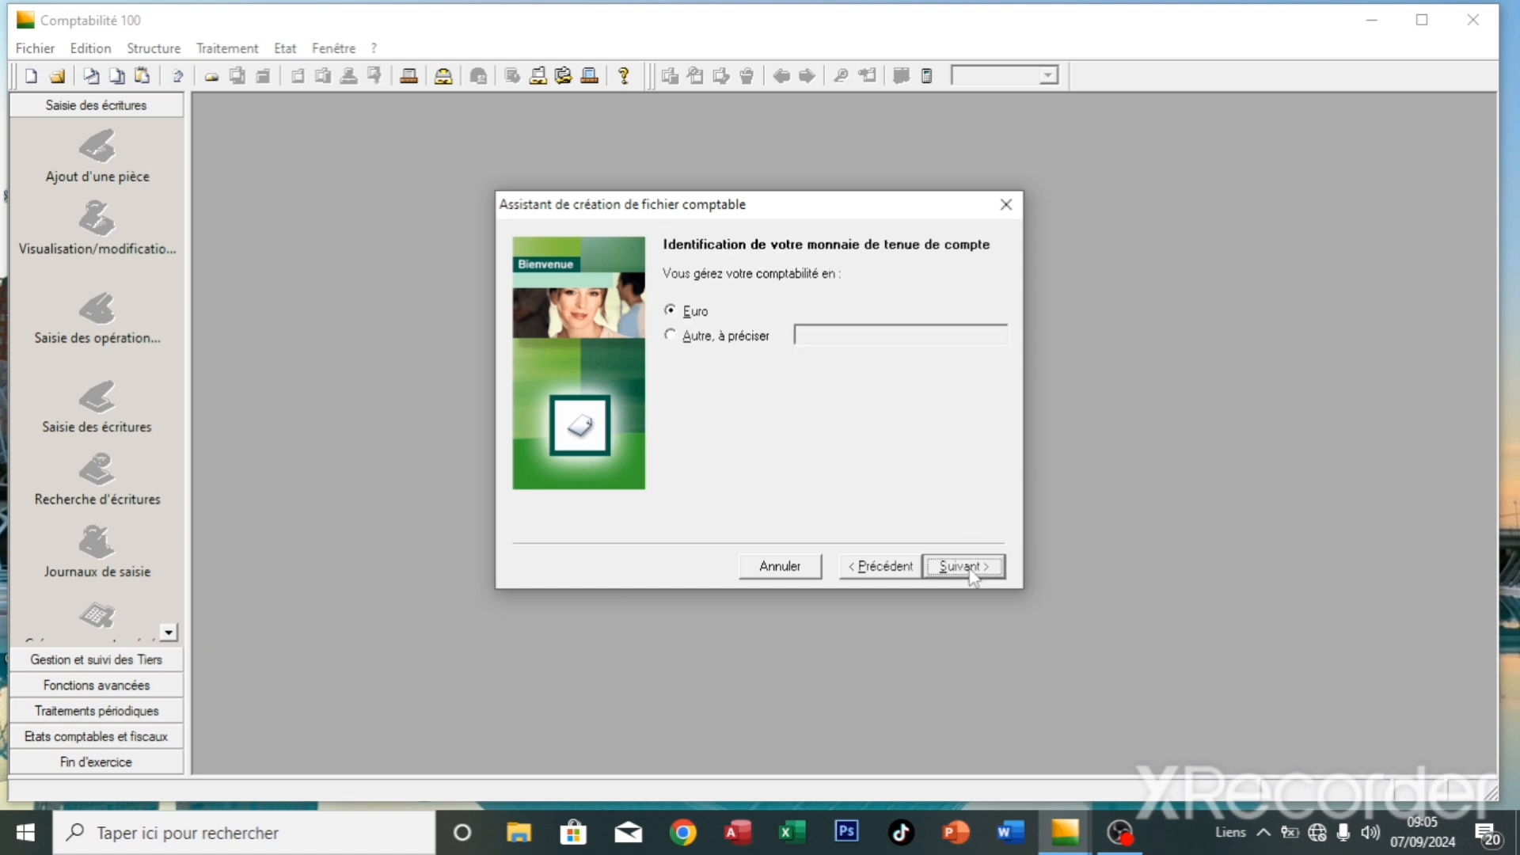
click(679, 342)
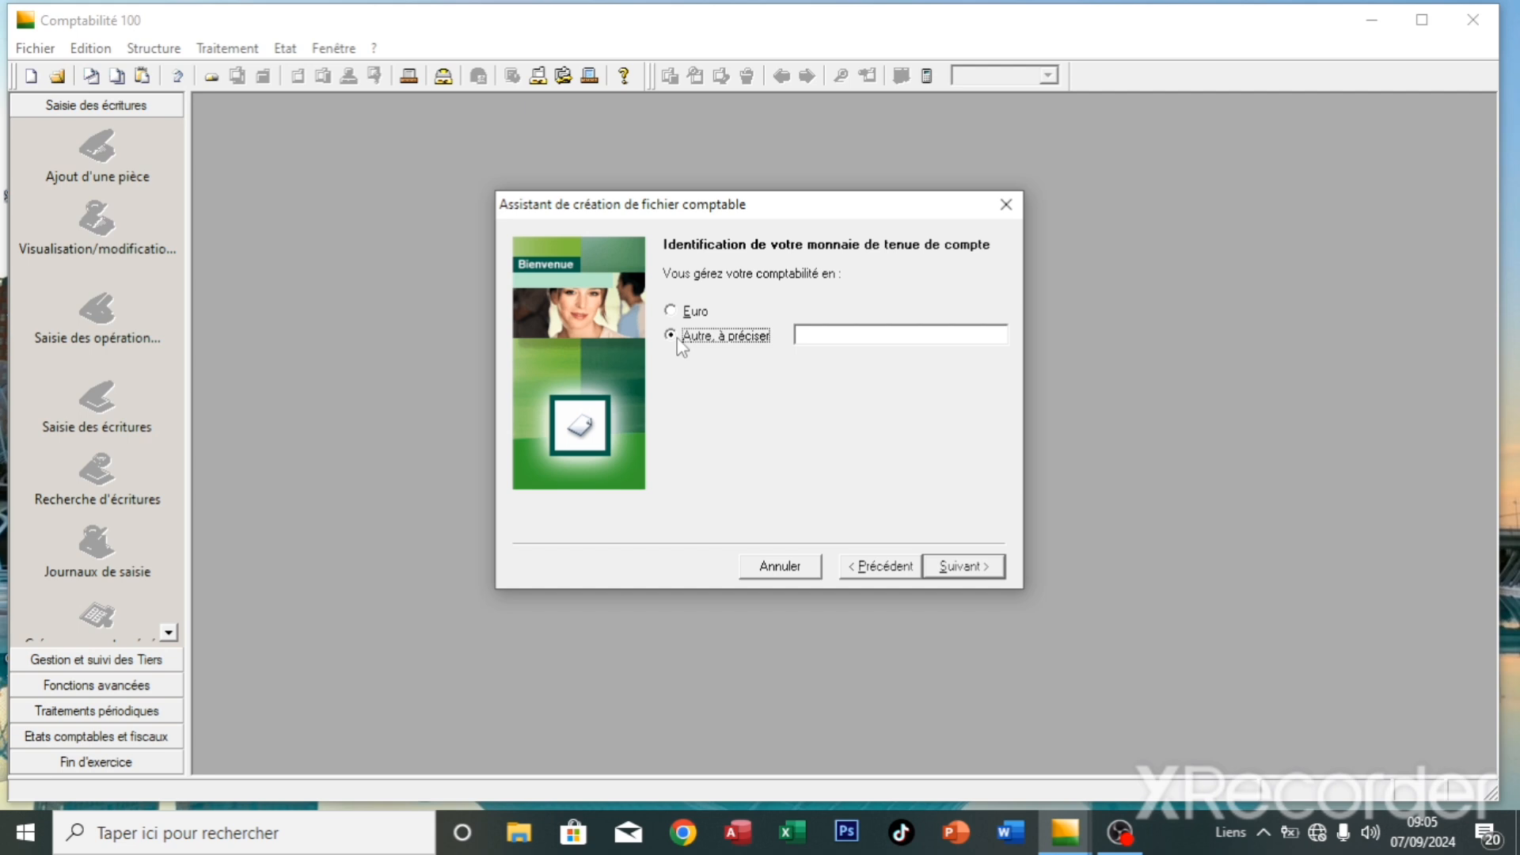
click(672, 311)
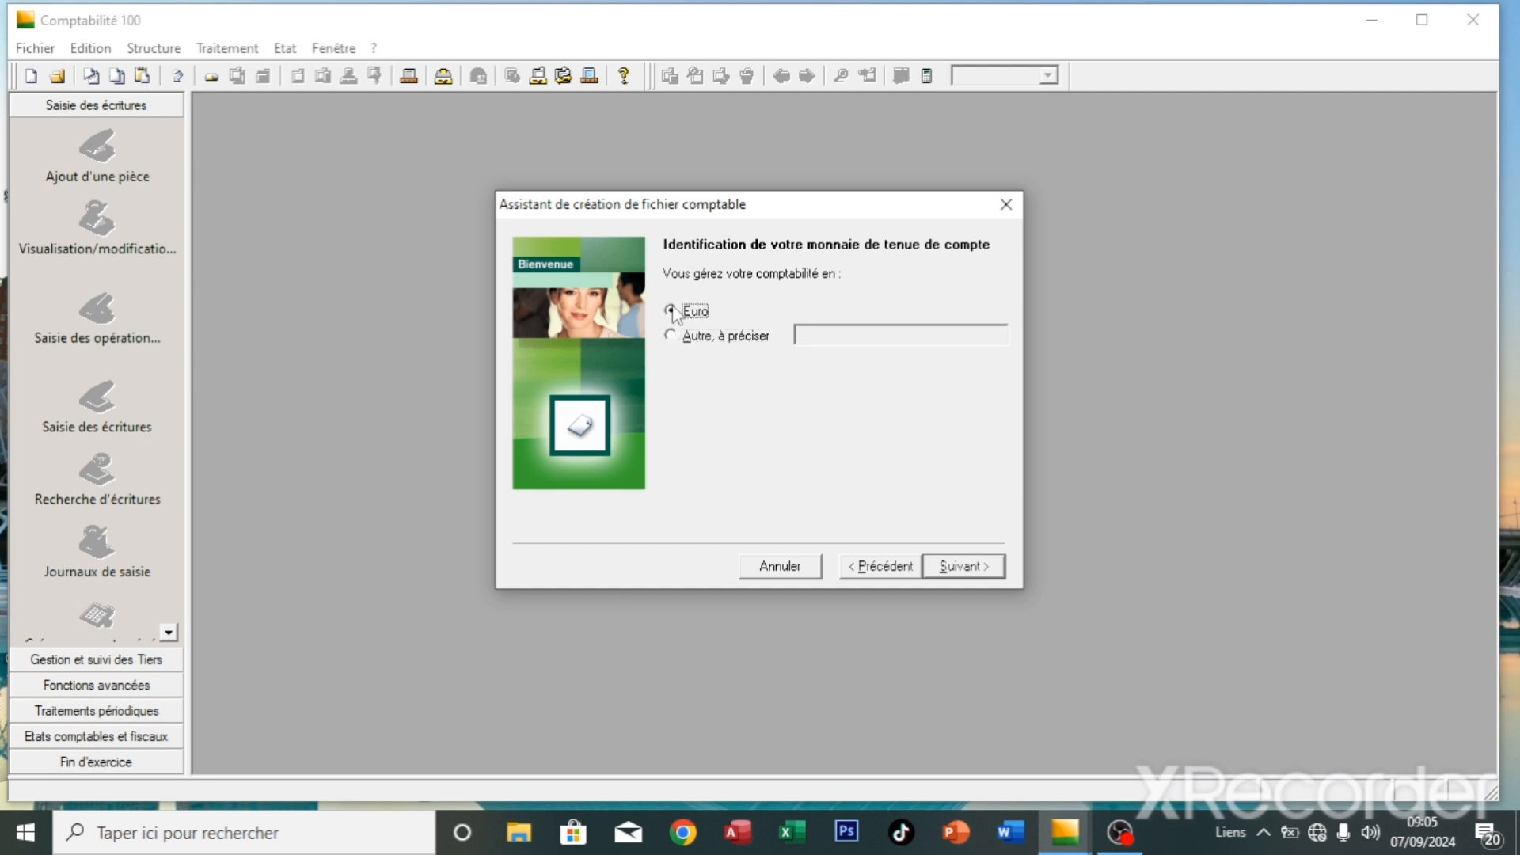
click(672, 339)
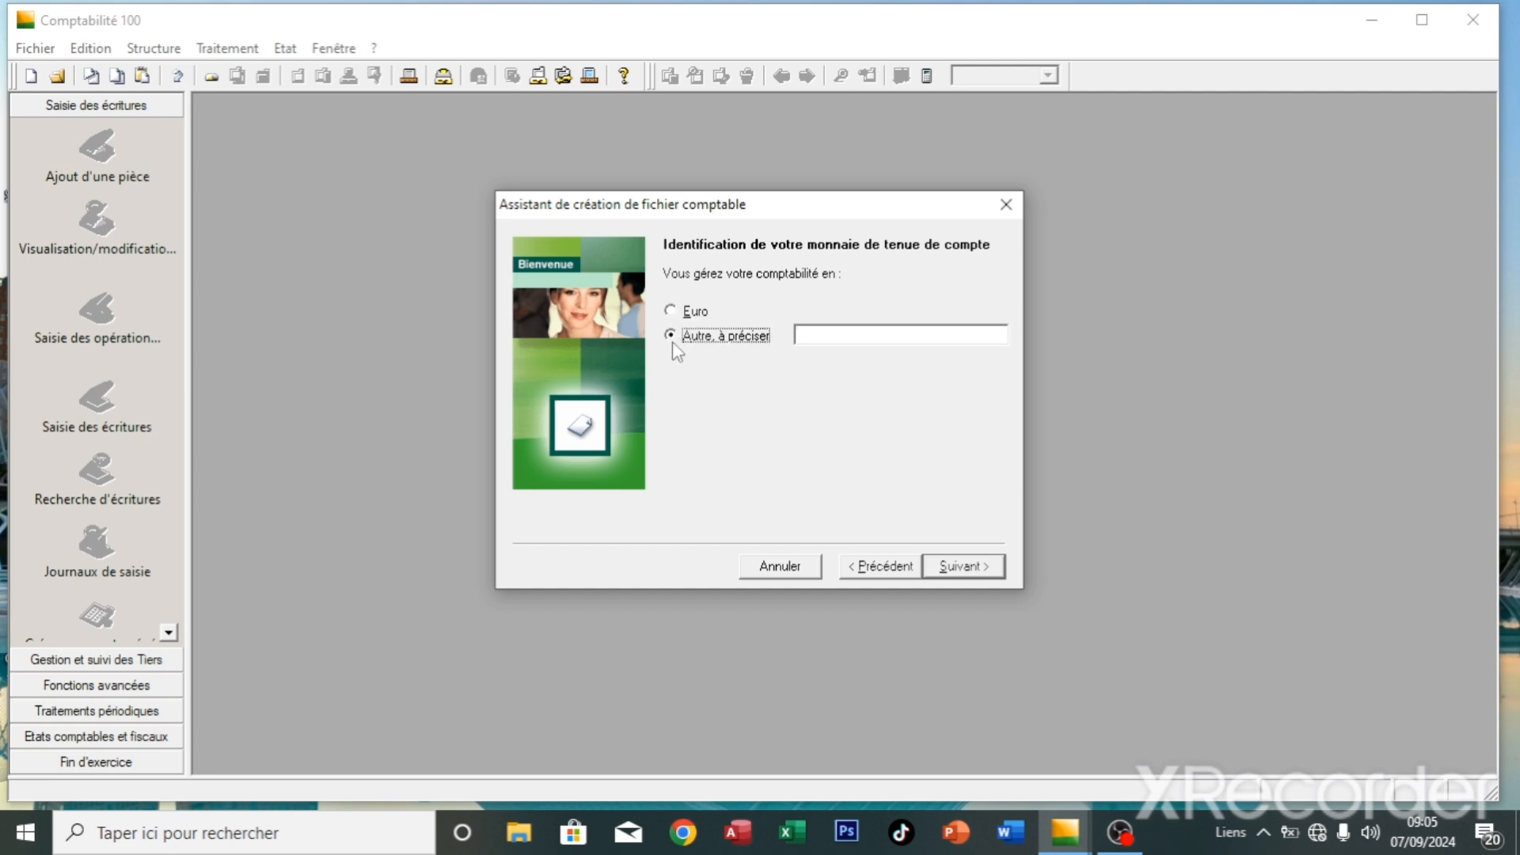
click(812, 334)
text(CFA)
- Give CFA no decimals, a blank thousands separator and the symbol CFA
click(969, 563)
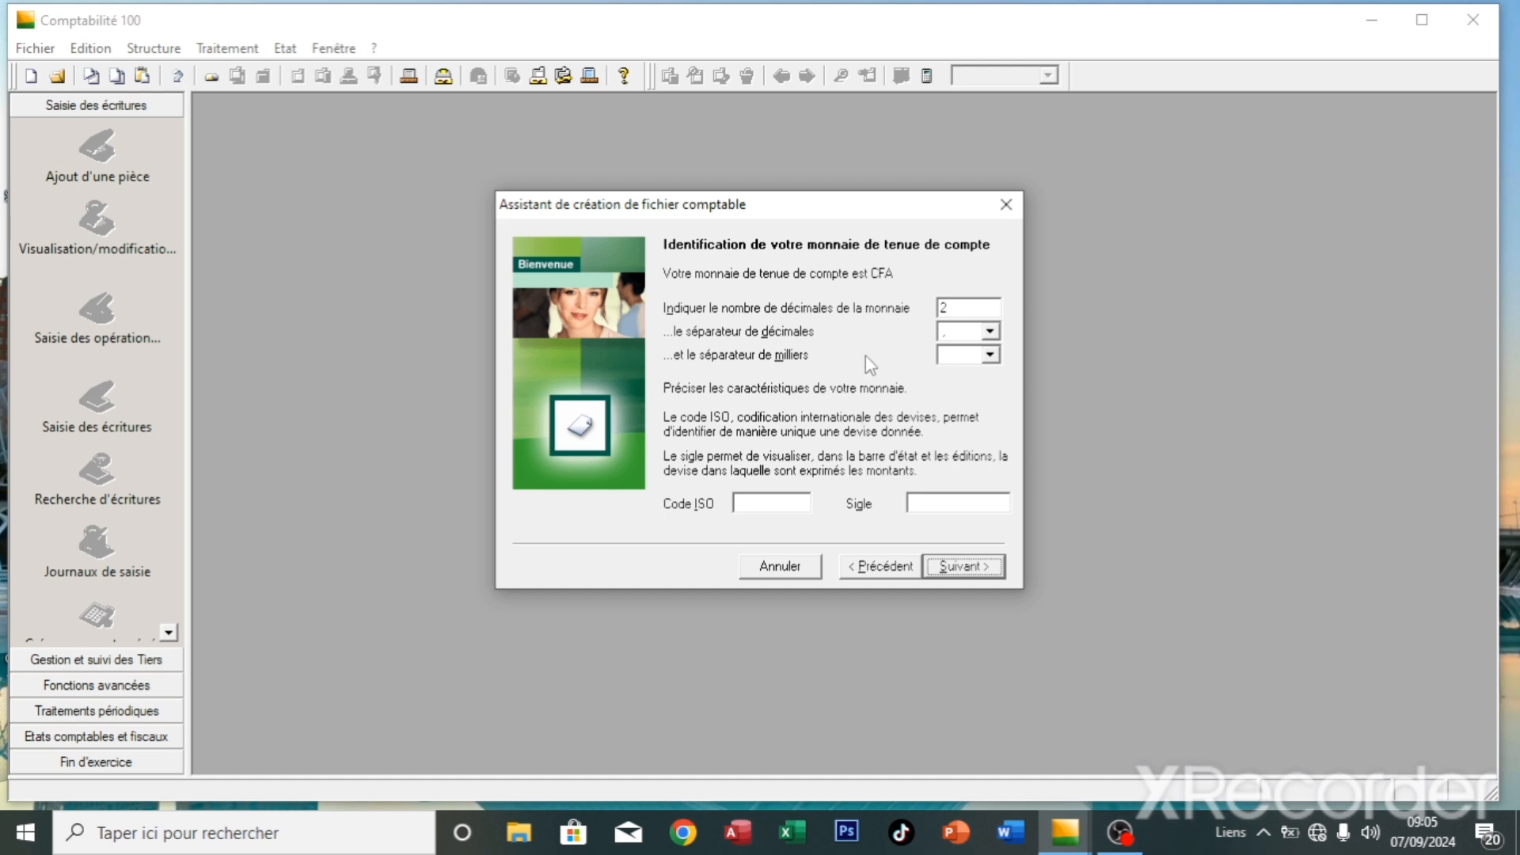
click(963, 305)
key(BackSpace)
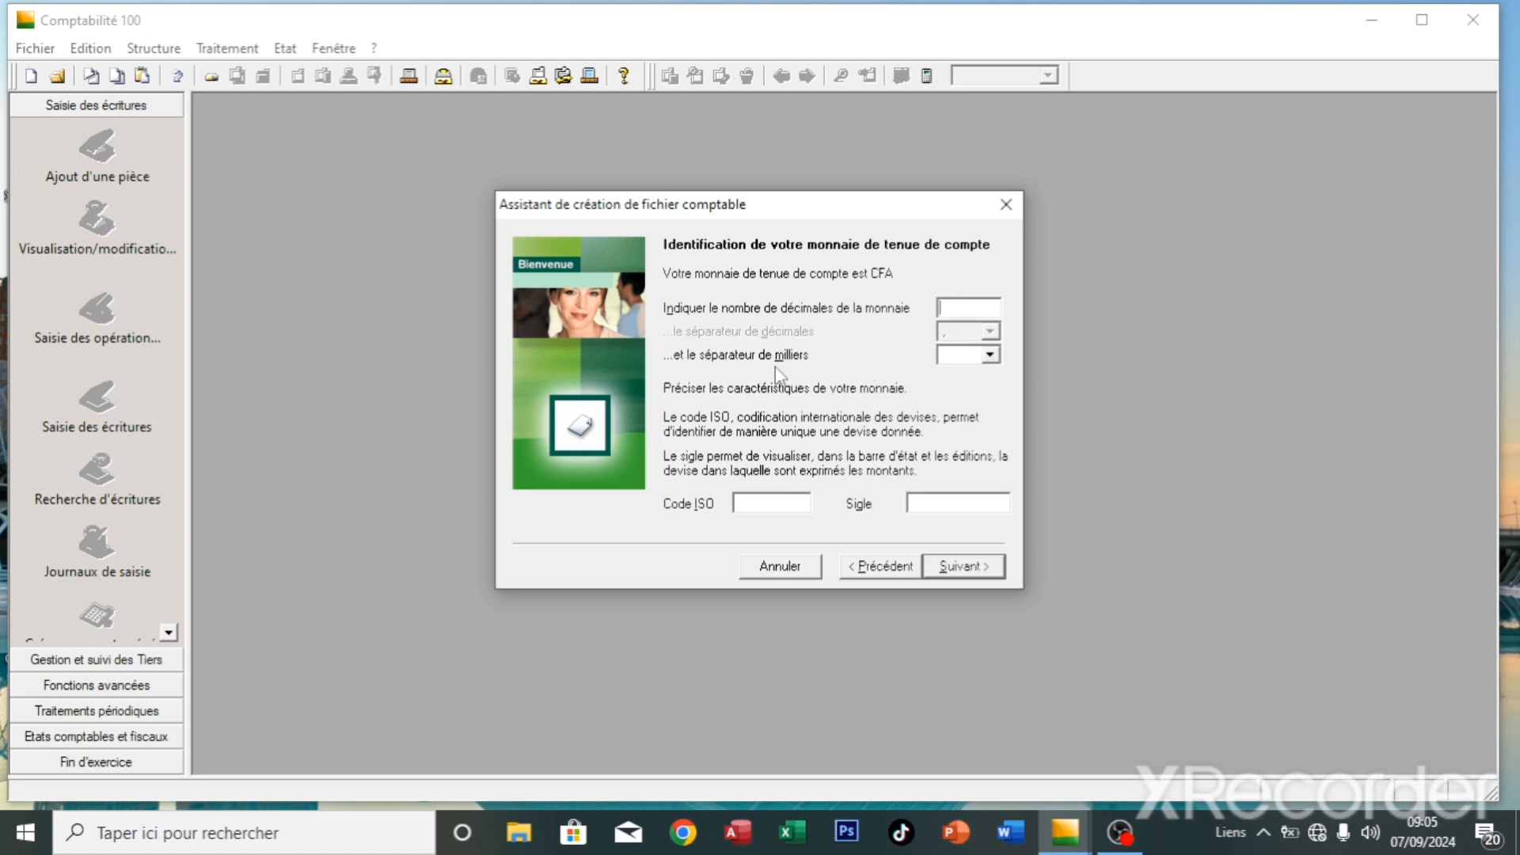
click(990, 356)
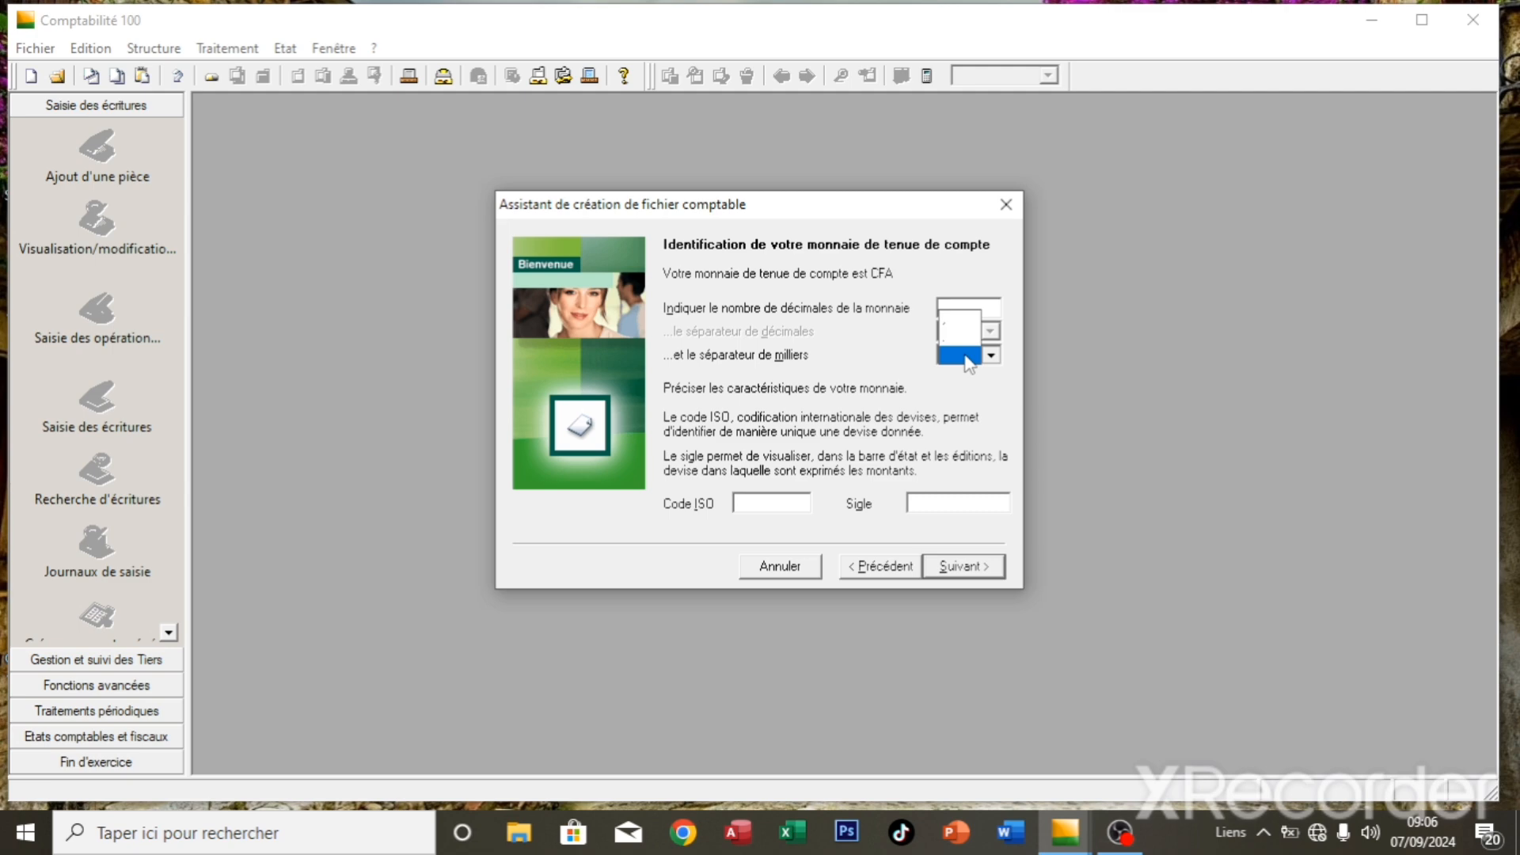
click(964, 357)
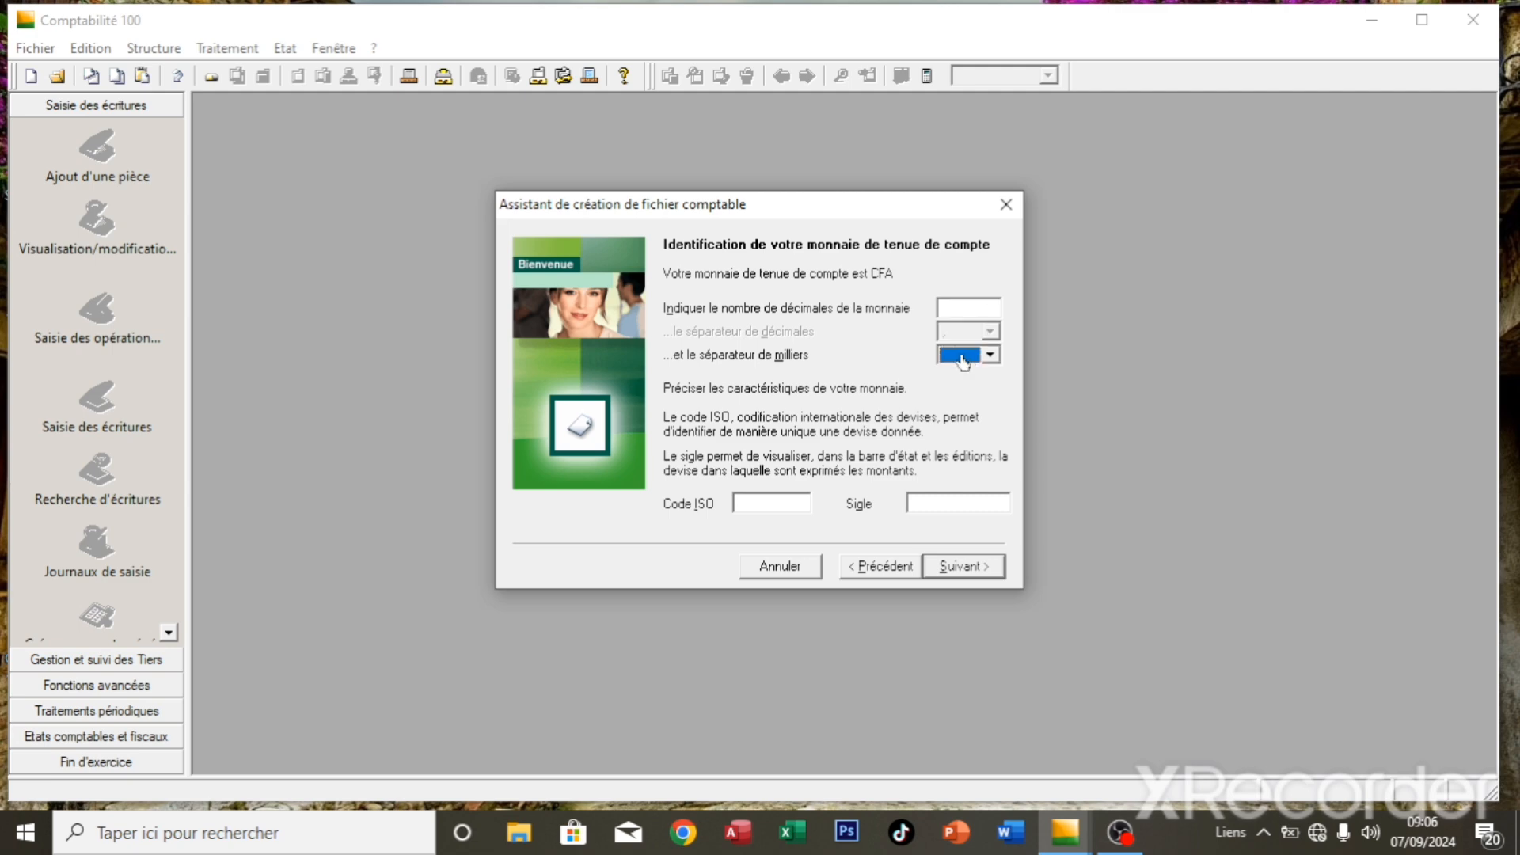
click(789, 510)
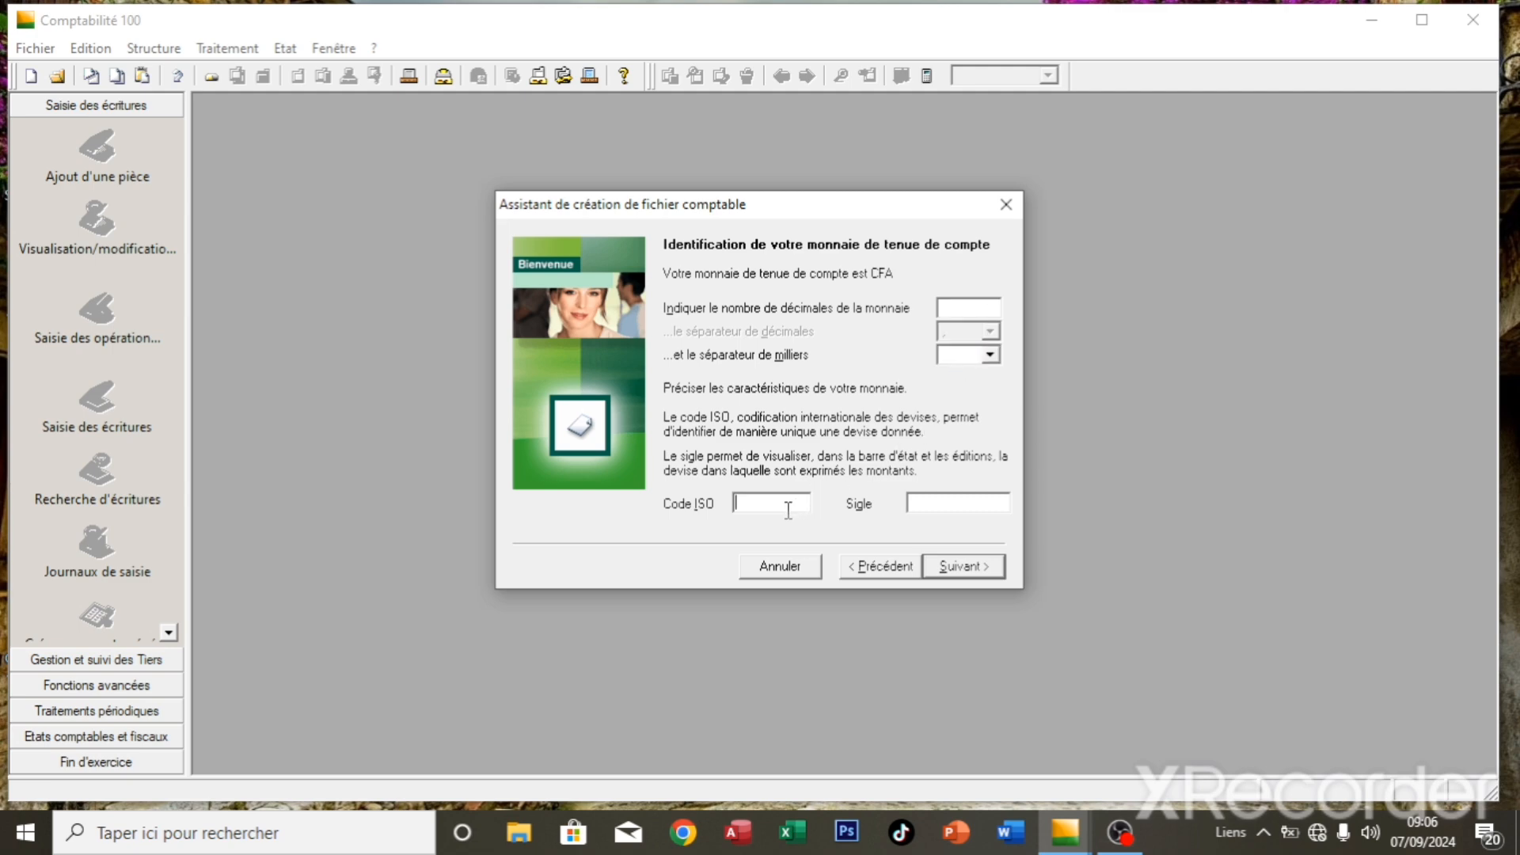
click(919, 500)
text(CFA)
click(970, 573)
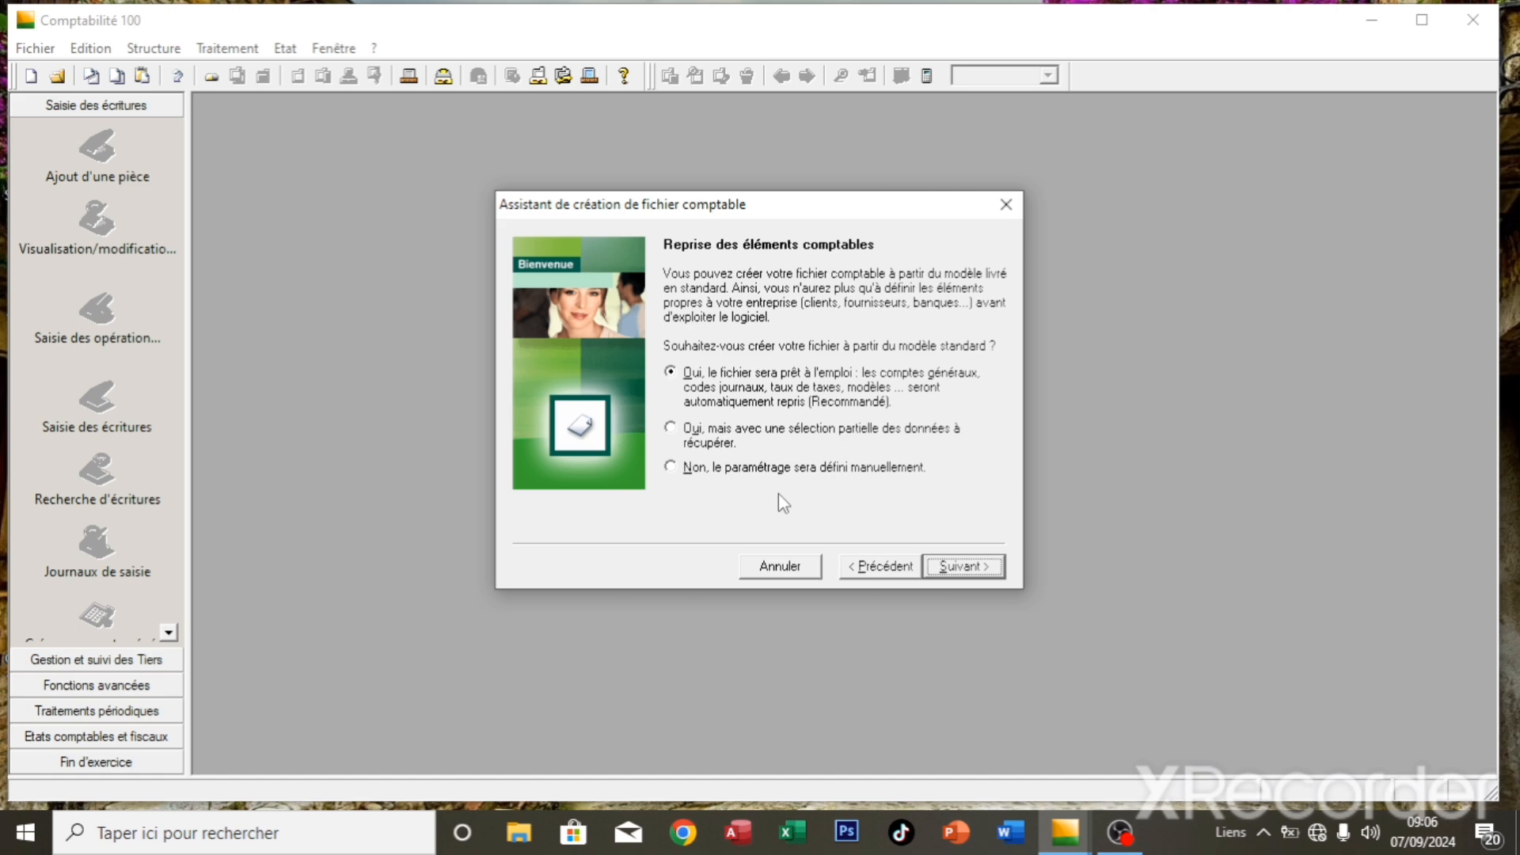
- Choose manual accounting setup instead of the standard model, then bring up the file-save dialog
click(746, 468)
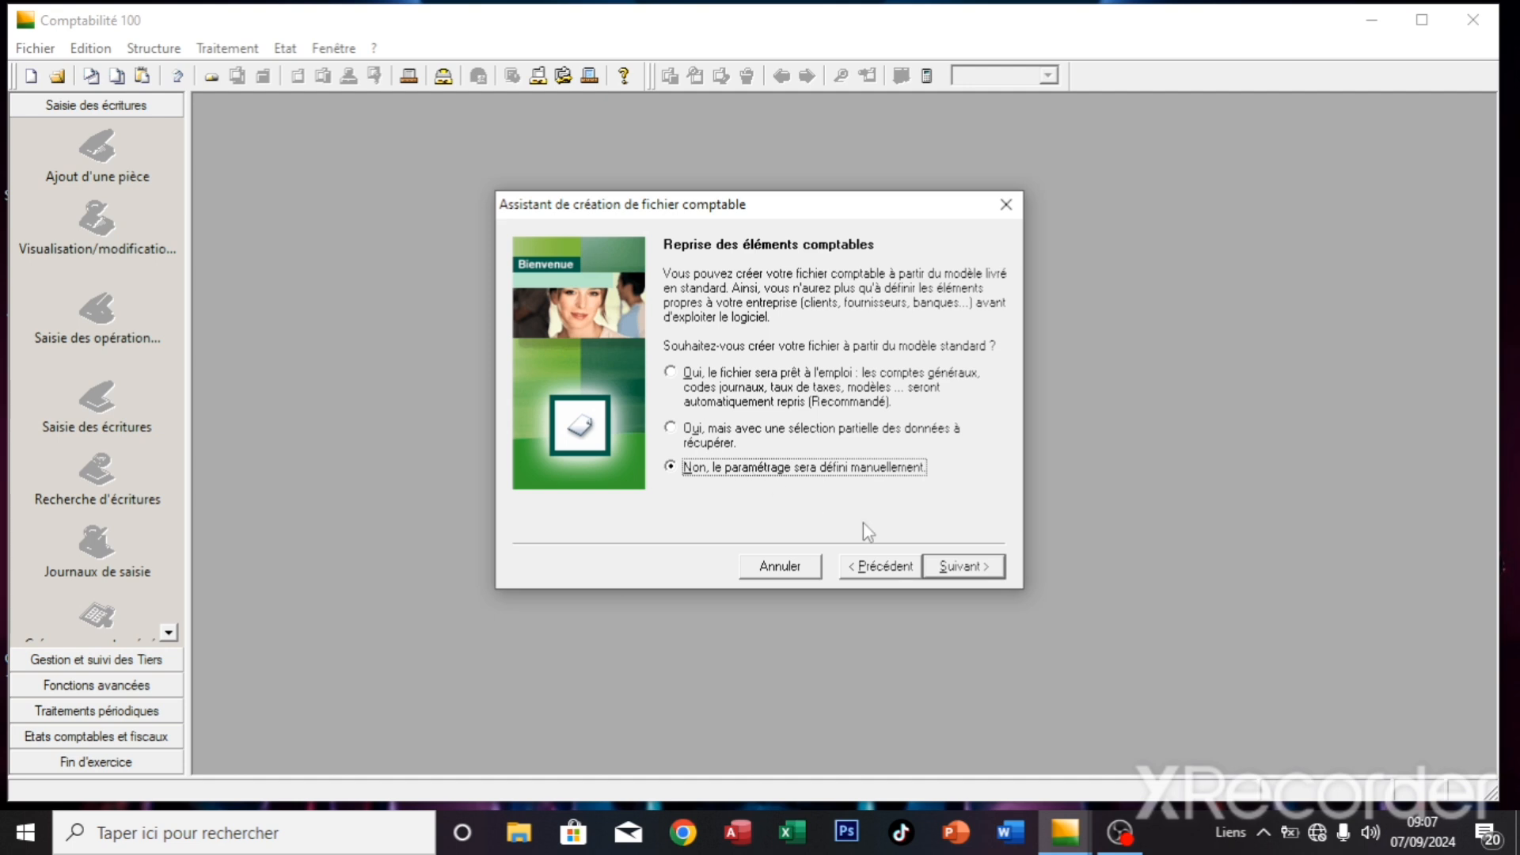
click(976, 567)
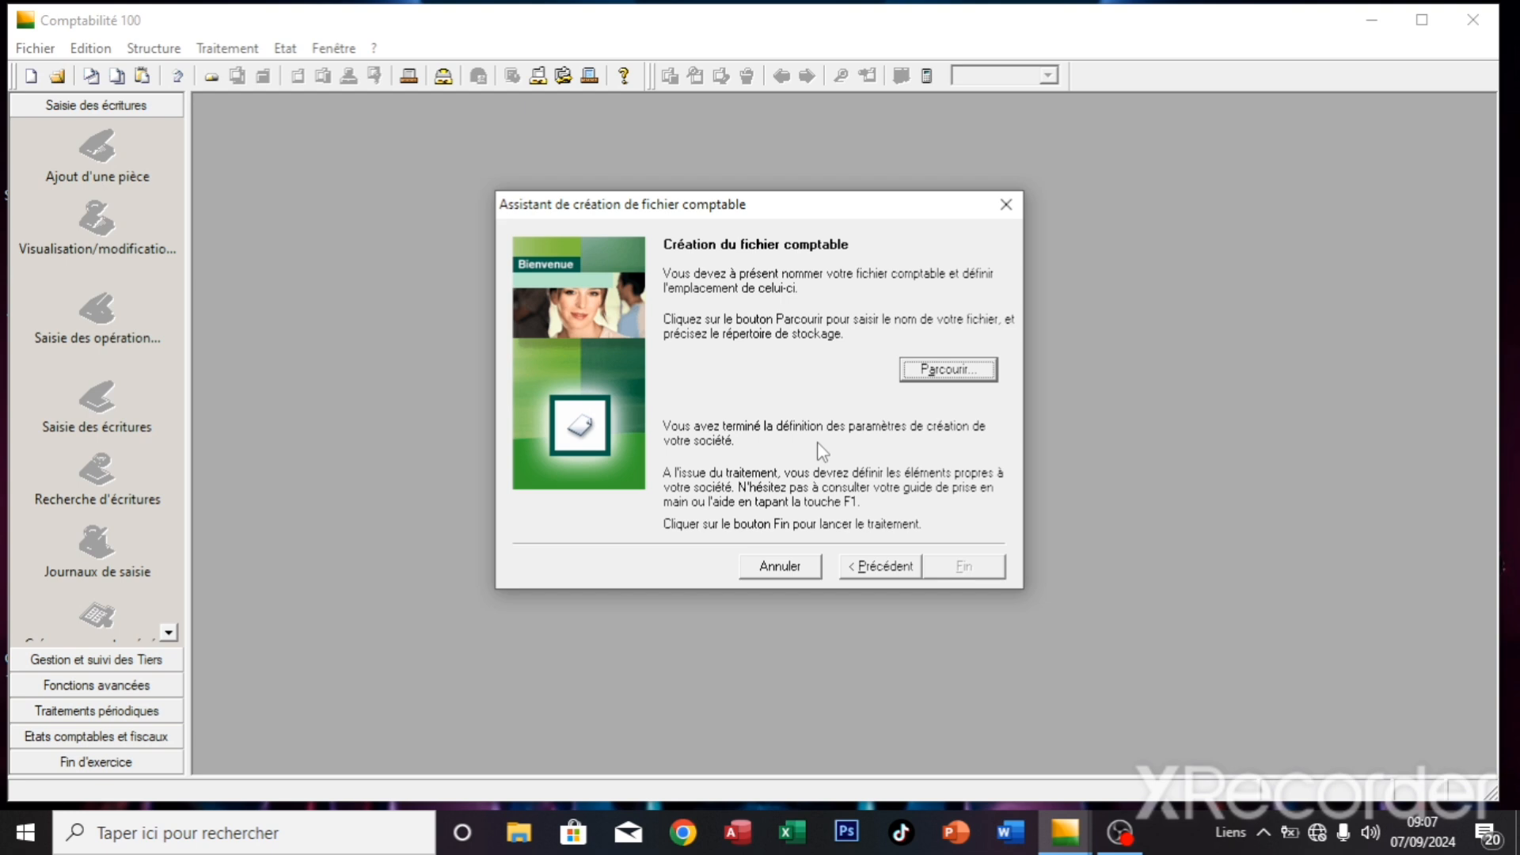
click(929, 377)
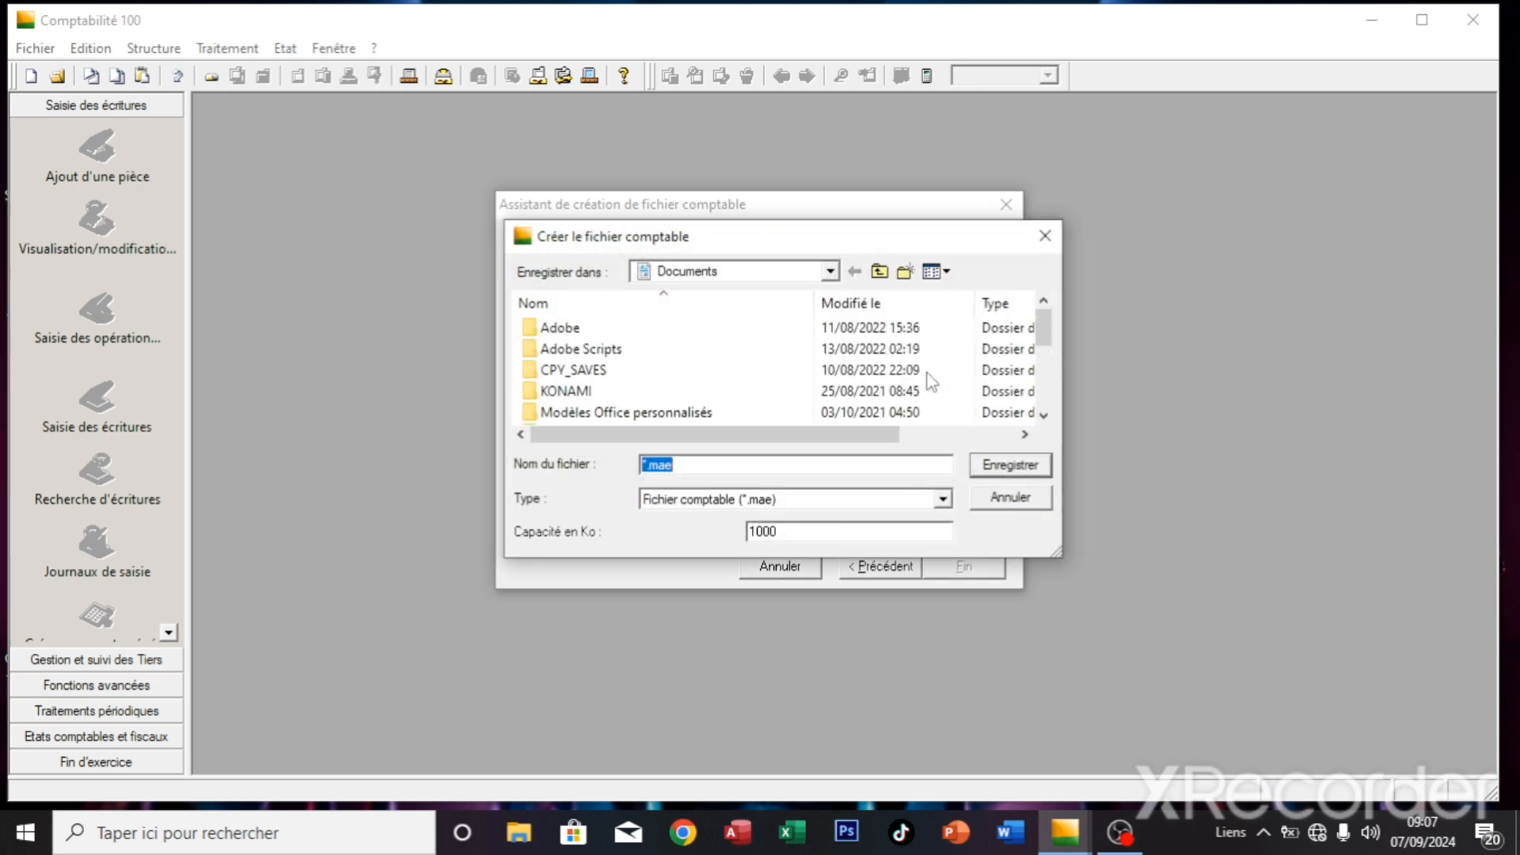
- Save the file as TUTO 1 in Documents and complete the creation wizard
text(TUT)
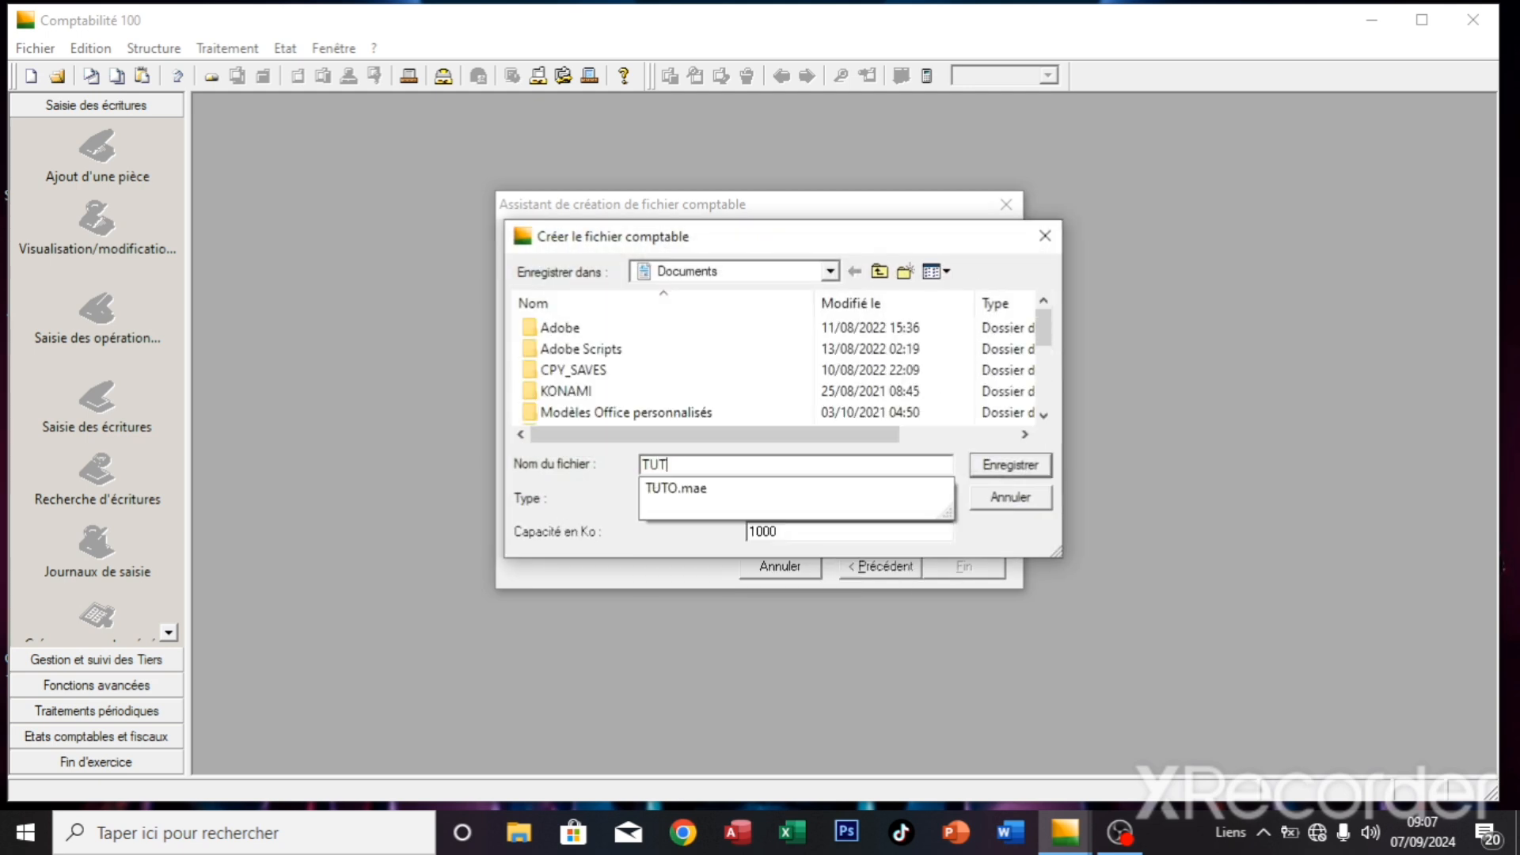
text(O 1)
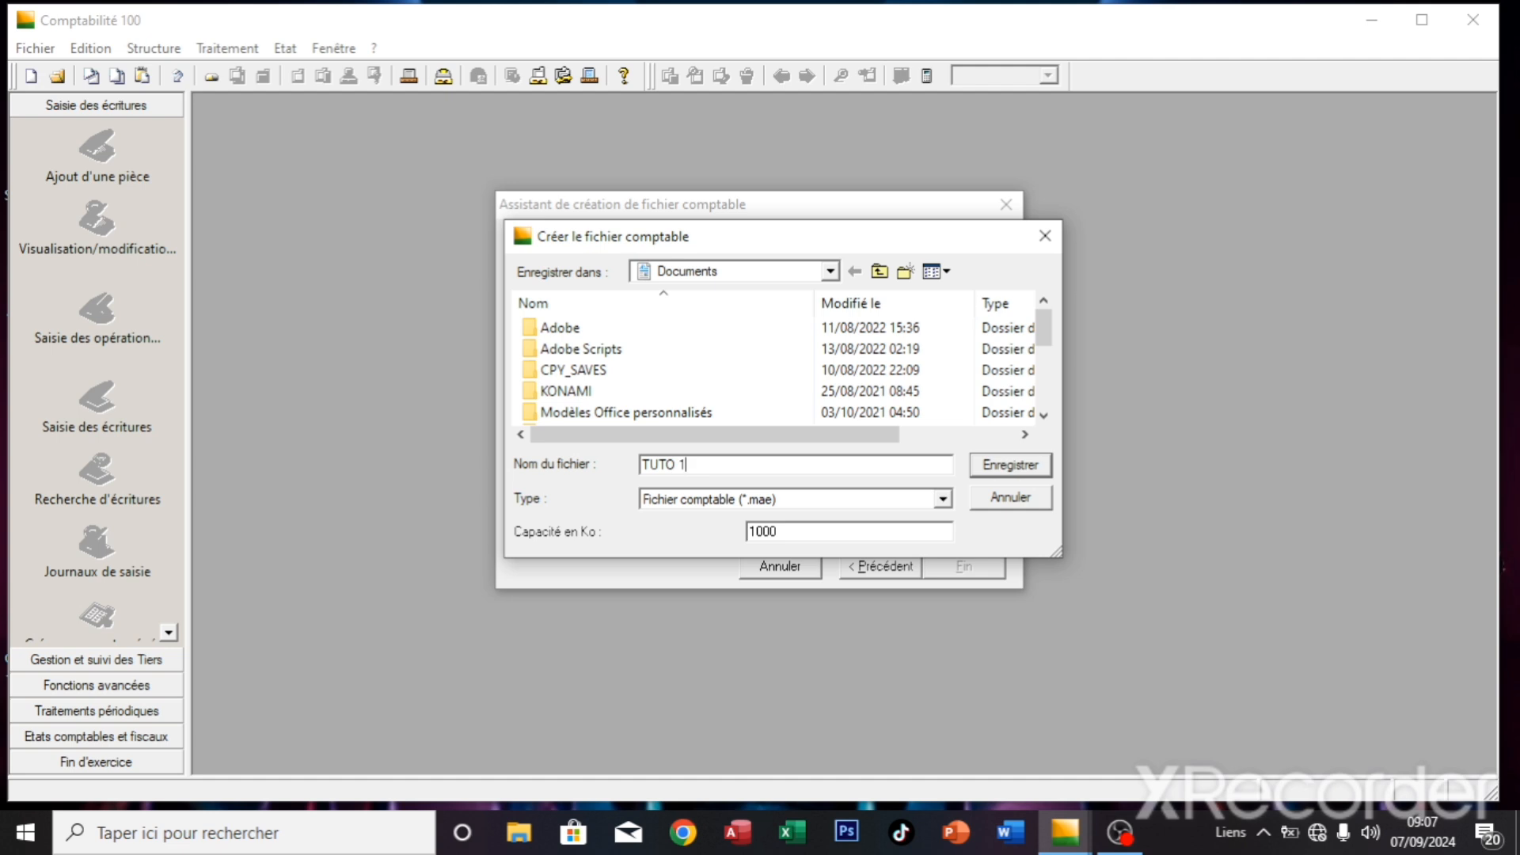
click(1034, 467)
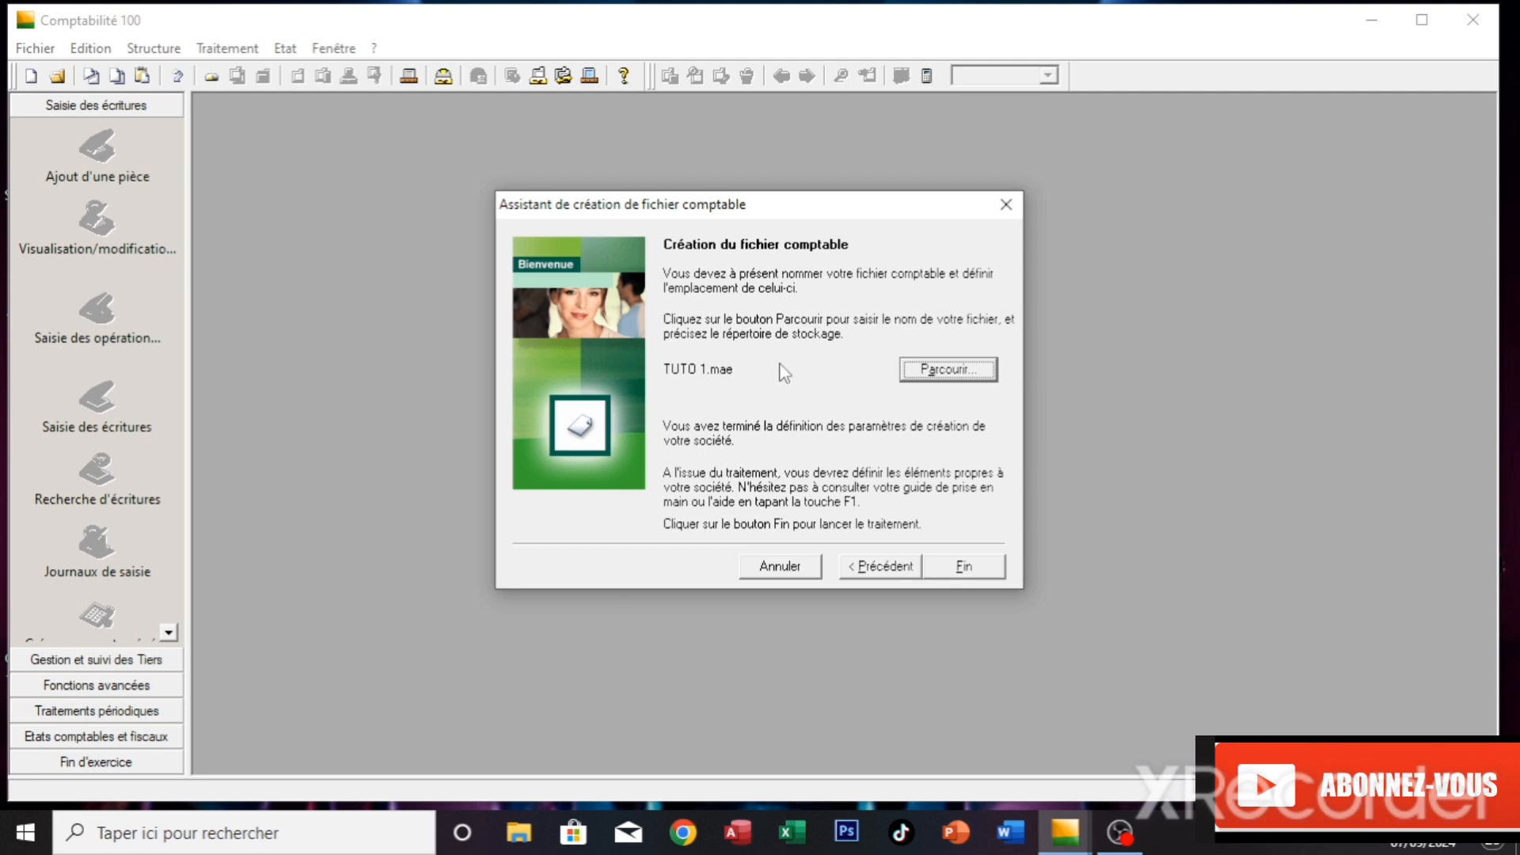
click(966, 567)
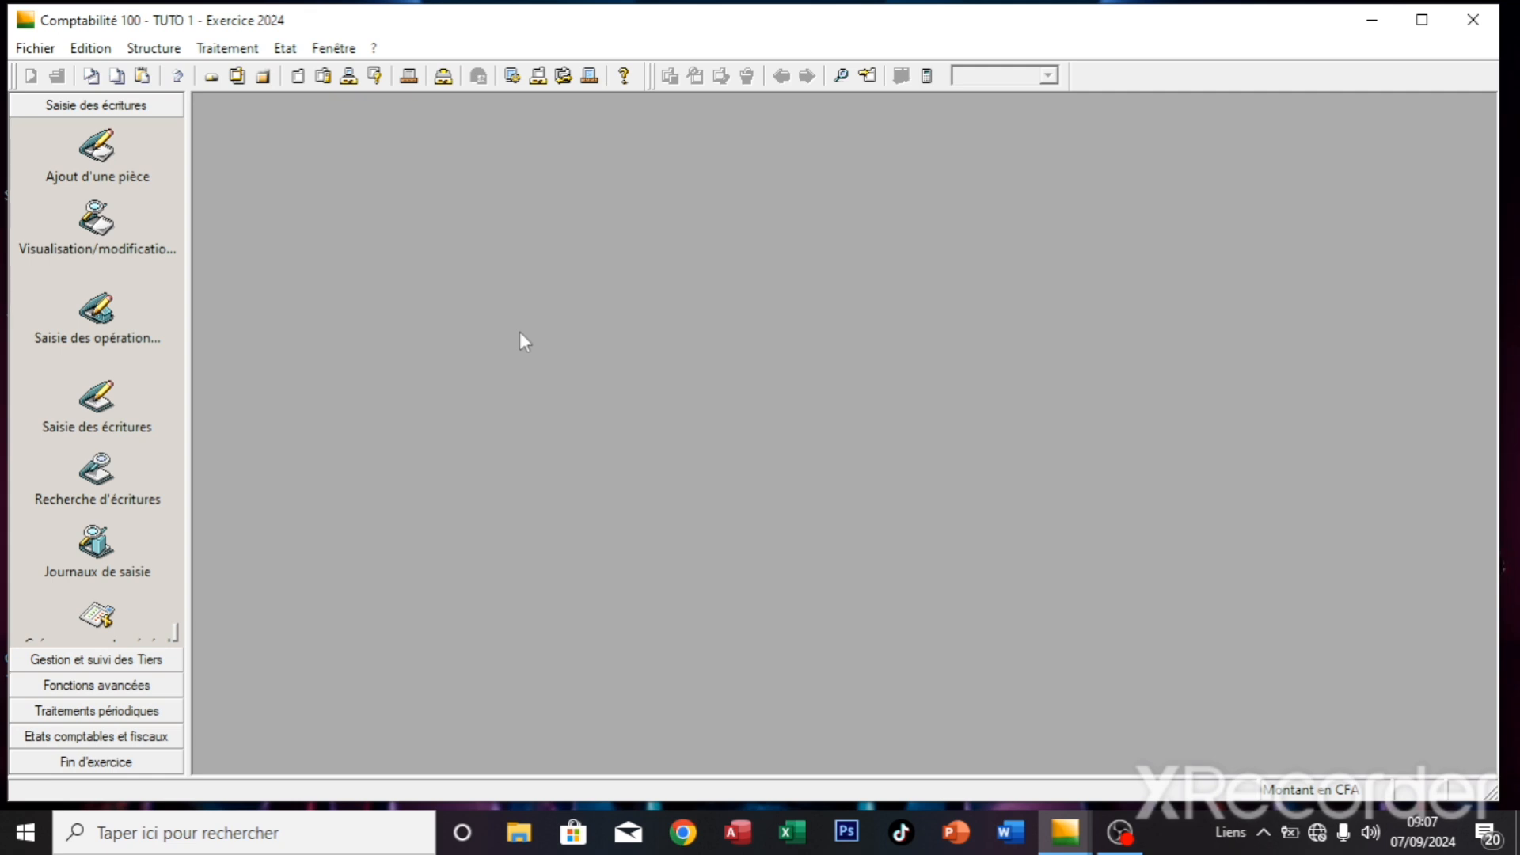
- Open the Structure menu in the TUTO 1 file
click(154, 49)
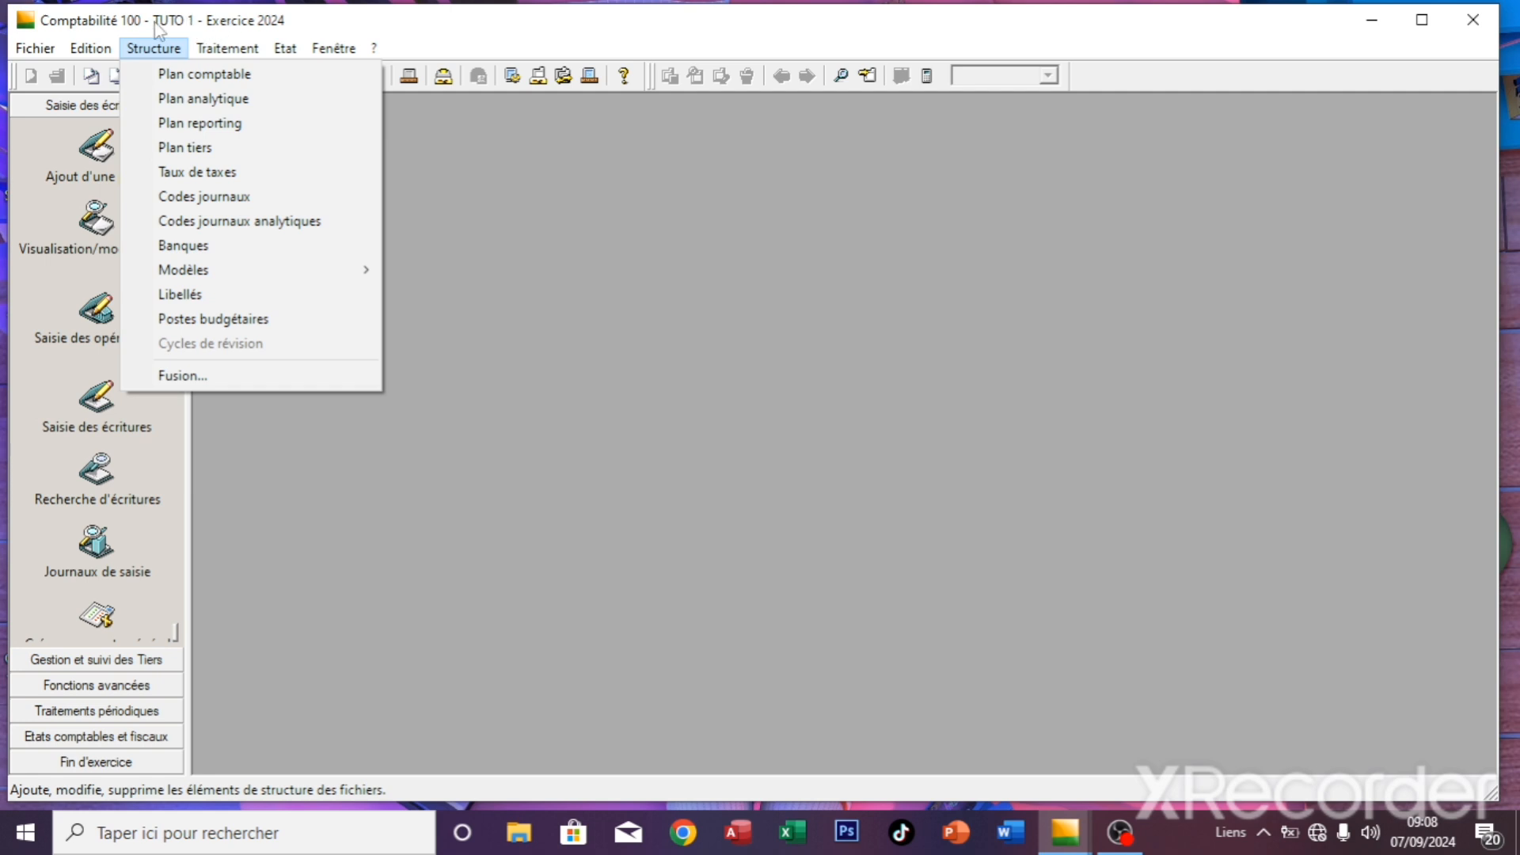
- Open Plan comptable and begin adding a new general account from the list's context menu
click(177, 71)
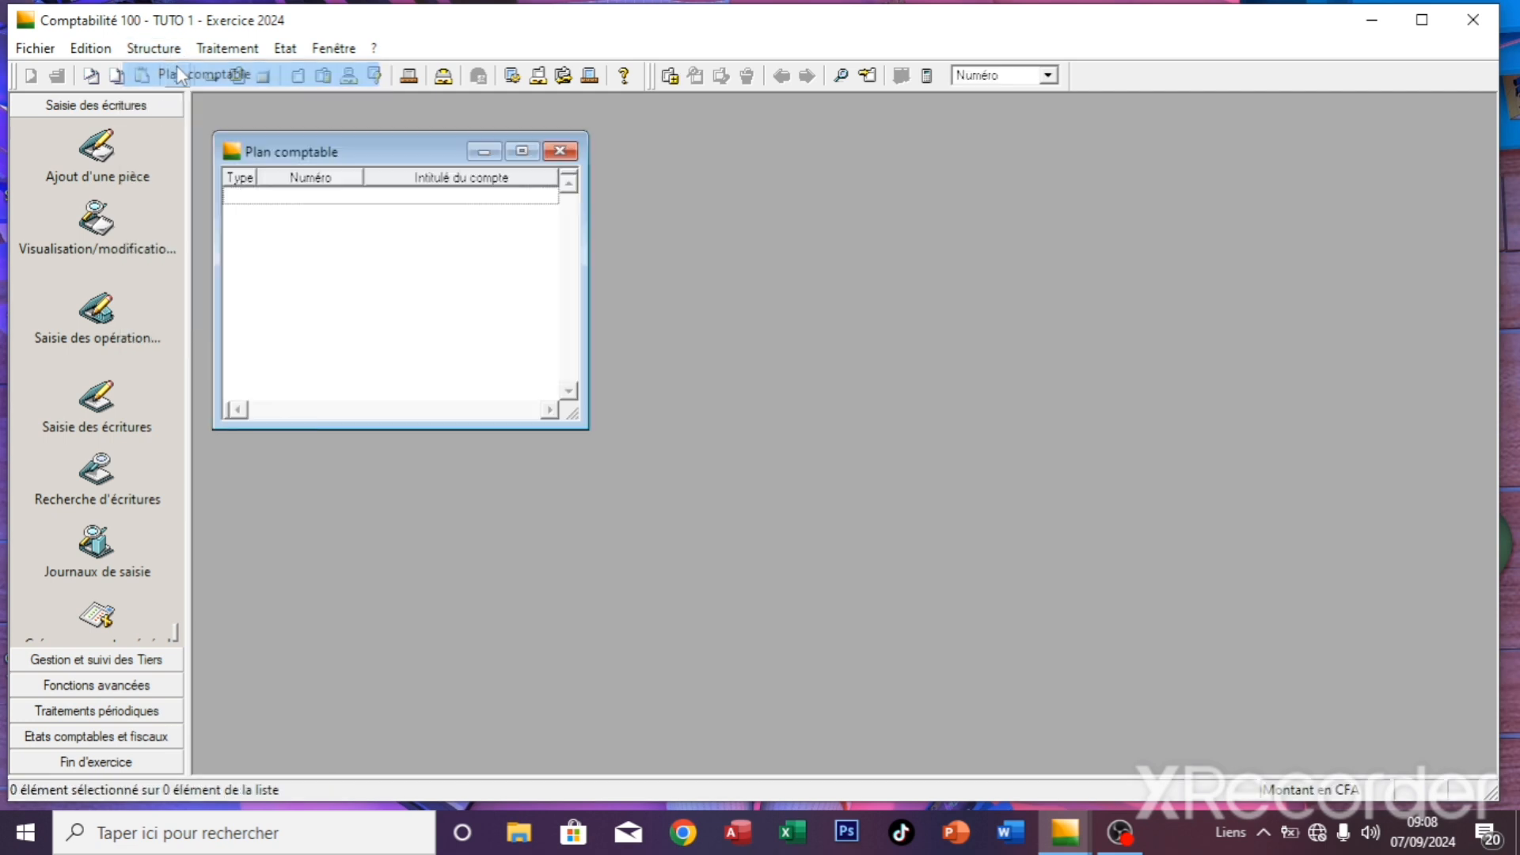
right_click(346, 209)
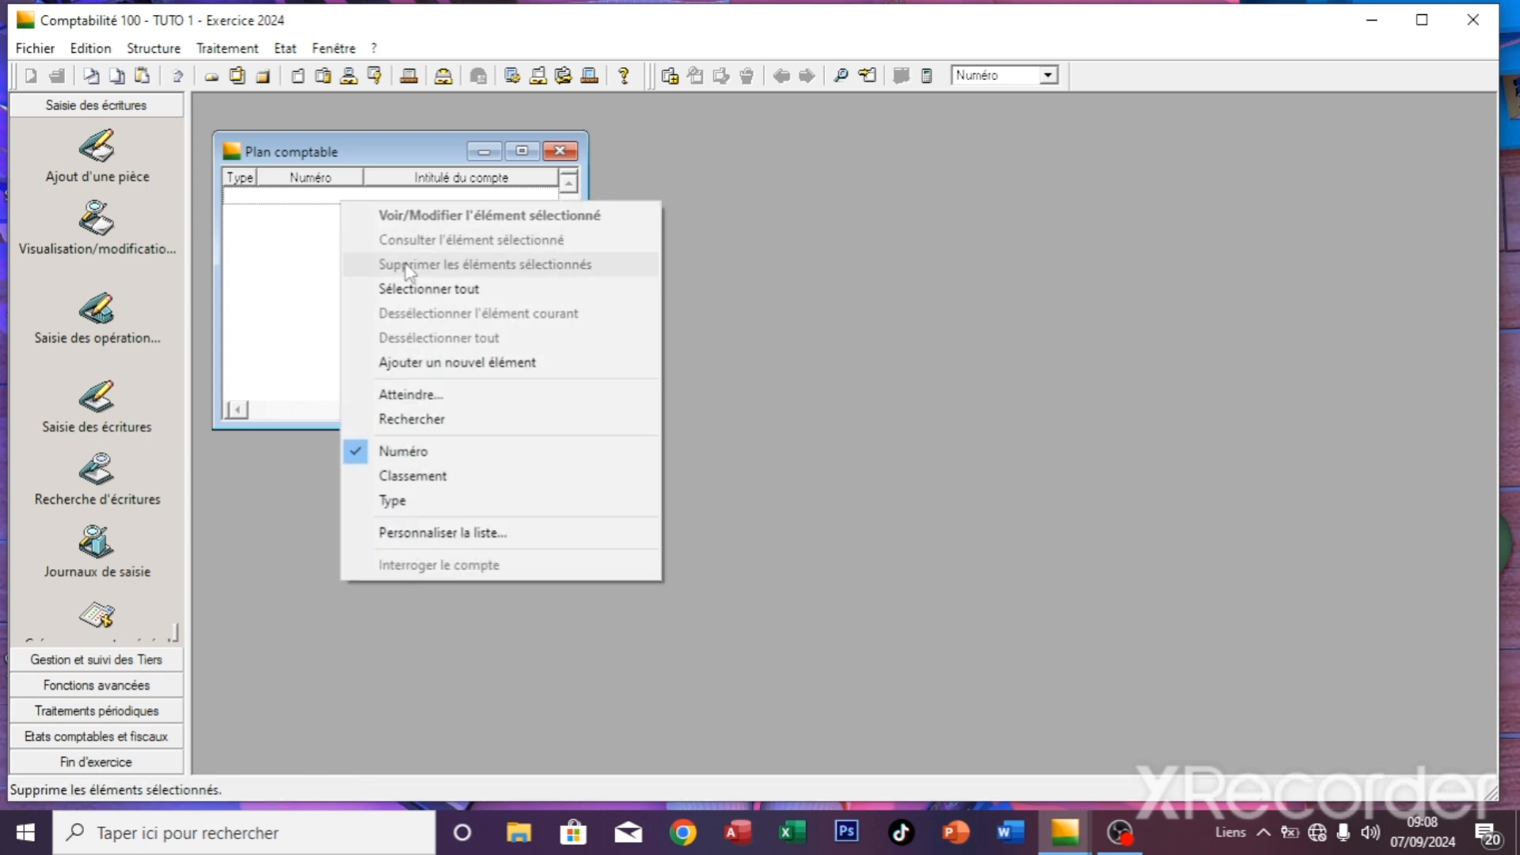
click(438, 368)
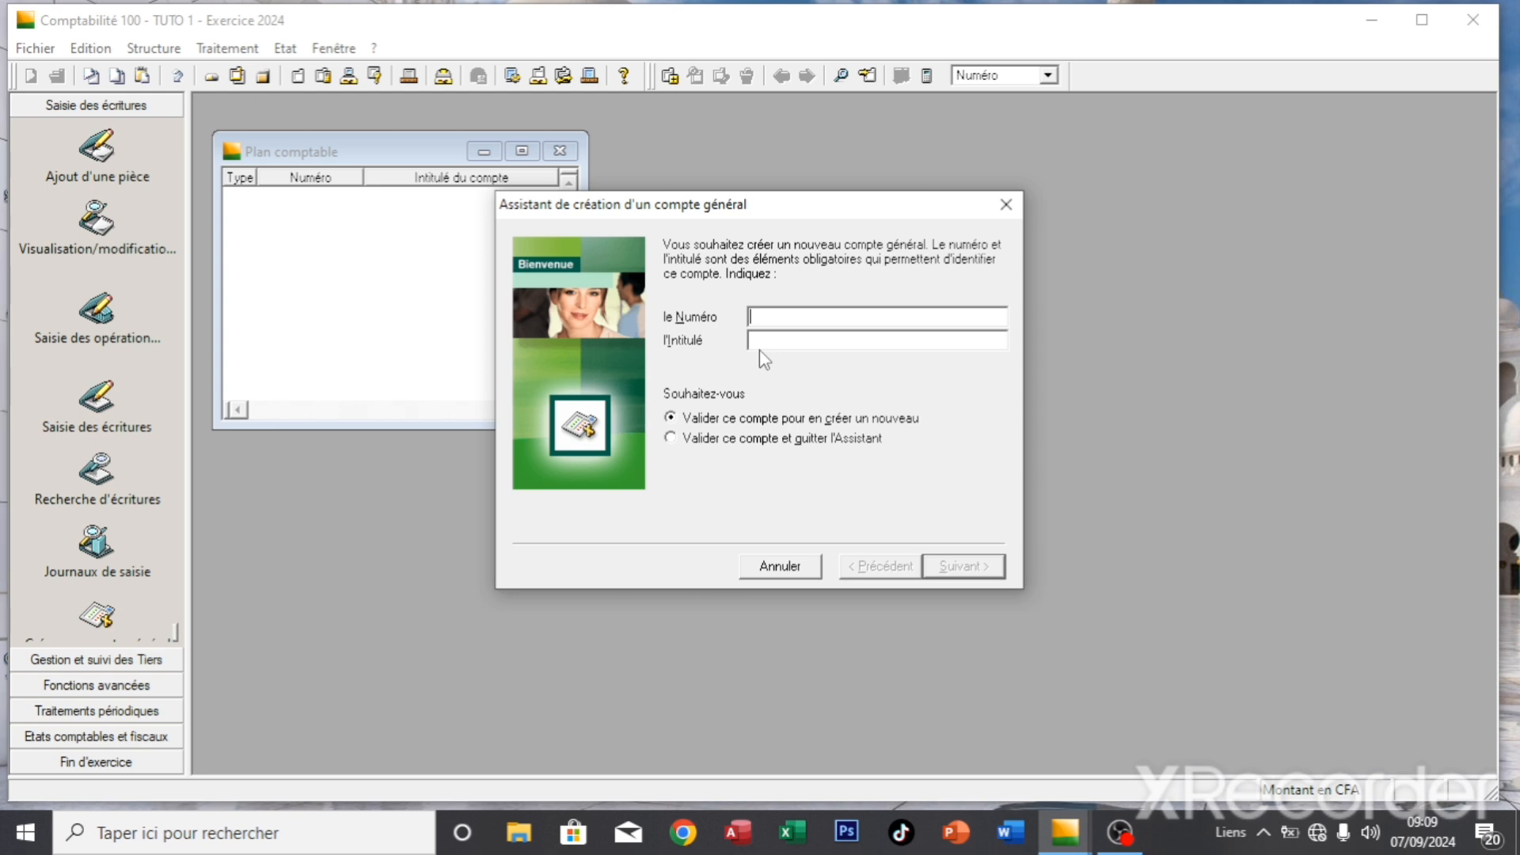
- Add general account 401 titled FOURNISSEUR to the chart of accounts
text(401)
key(Tab)
text(FOURNISSEUR)
click(944, 569)
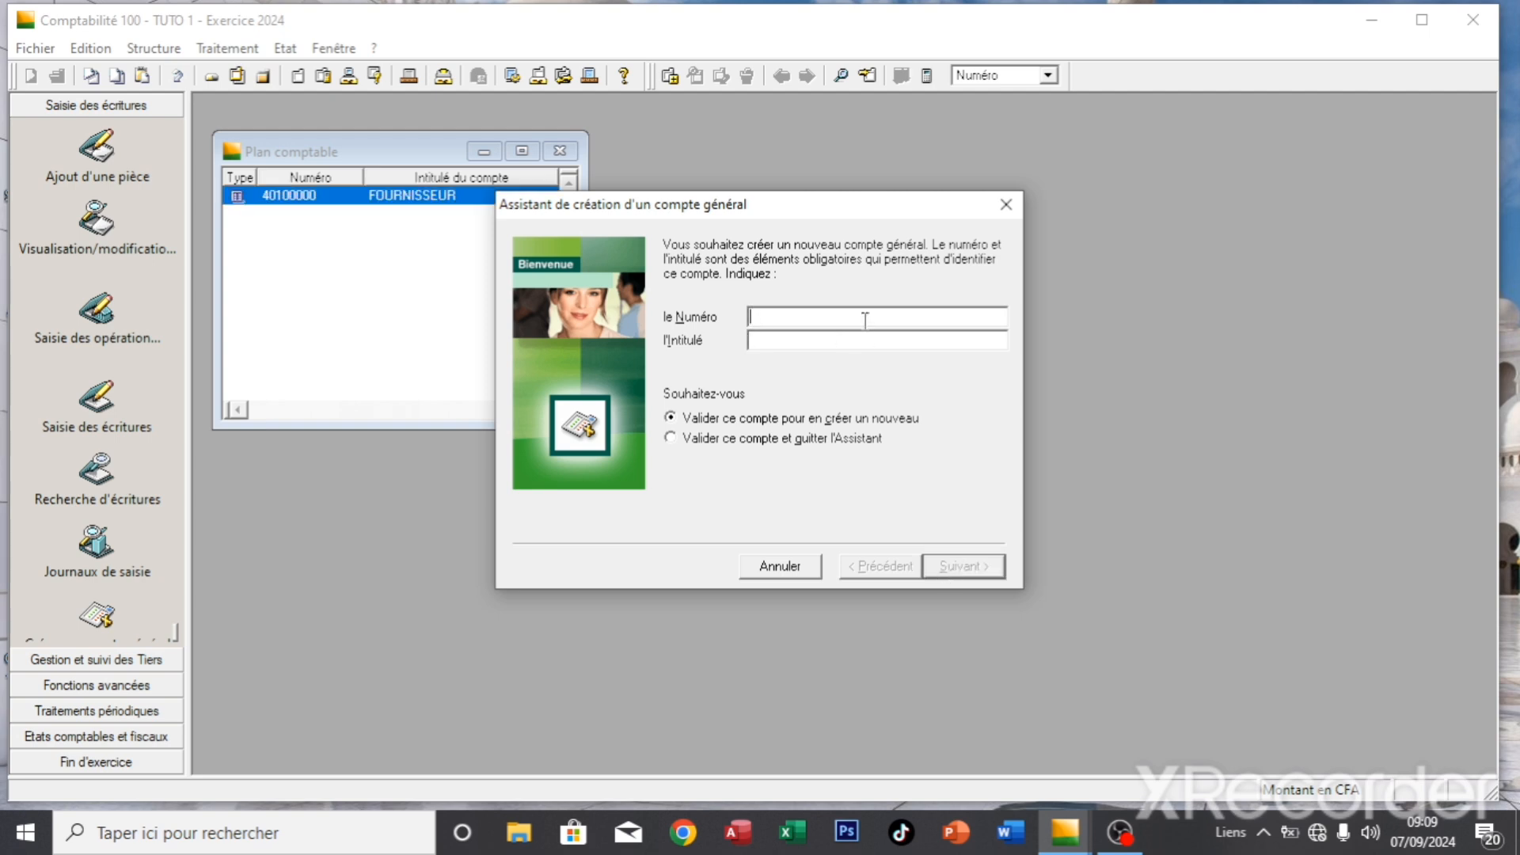
- Create general account 411 titled CLIENTS and save it as 41100000
text(411)
key(Tab)
text(F)
key(BackSpace)
text(CLIENTS)
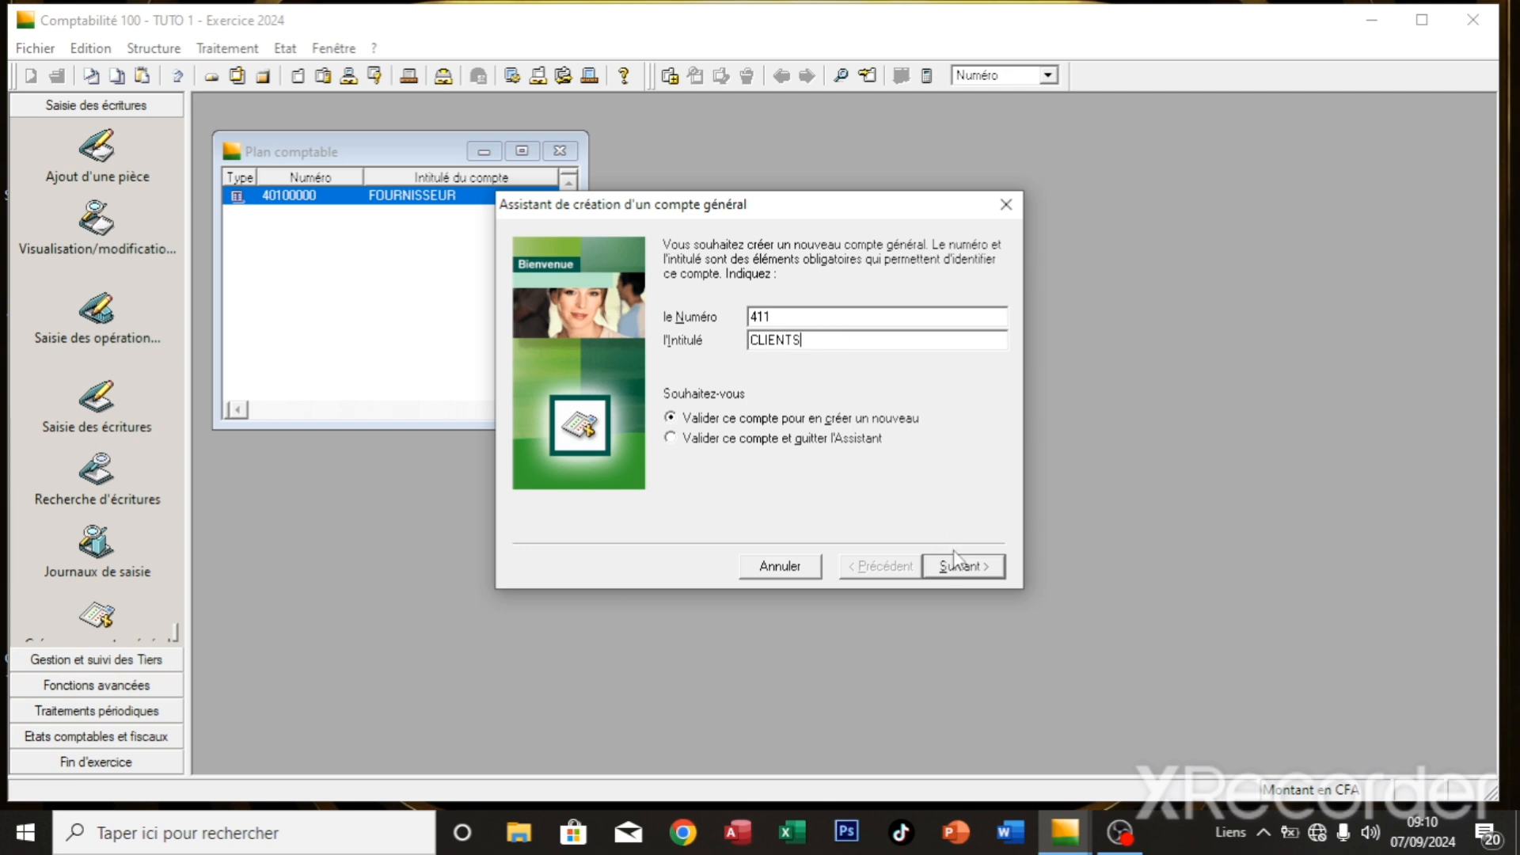
click(963, 567)
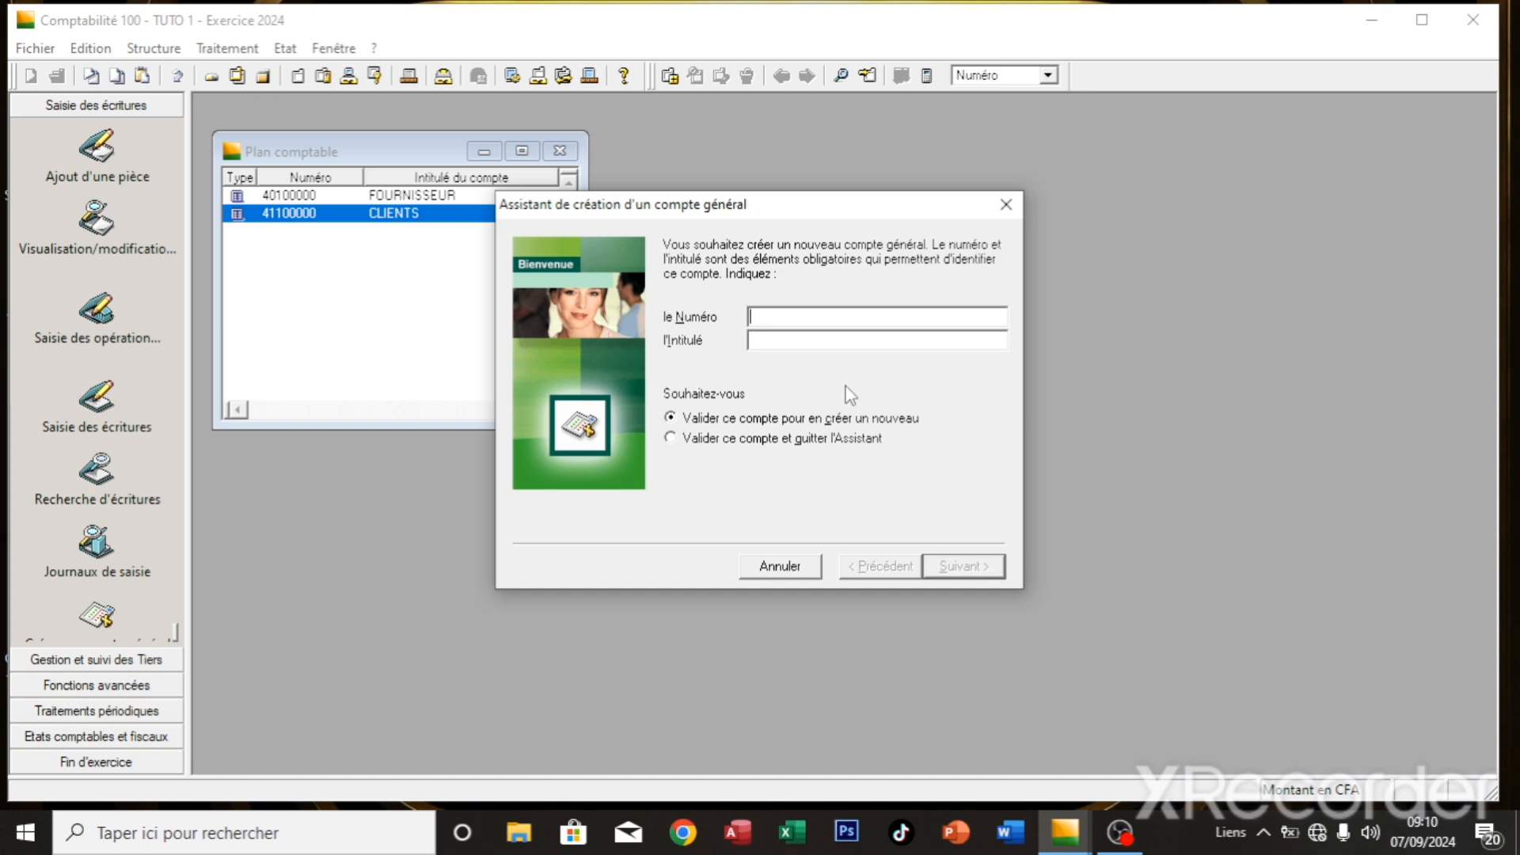
- Add accounts 443 TVA COLLECTE, 445 TVA DEDUCTIBLE, 701 VENTE DE MARCHANDISES and 601 ACHATS DE MARCHANDISE
text(443)
text(TVA)
text( C)
text(OLLEC)
text(TE)
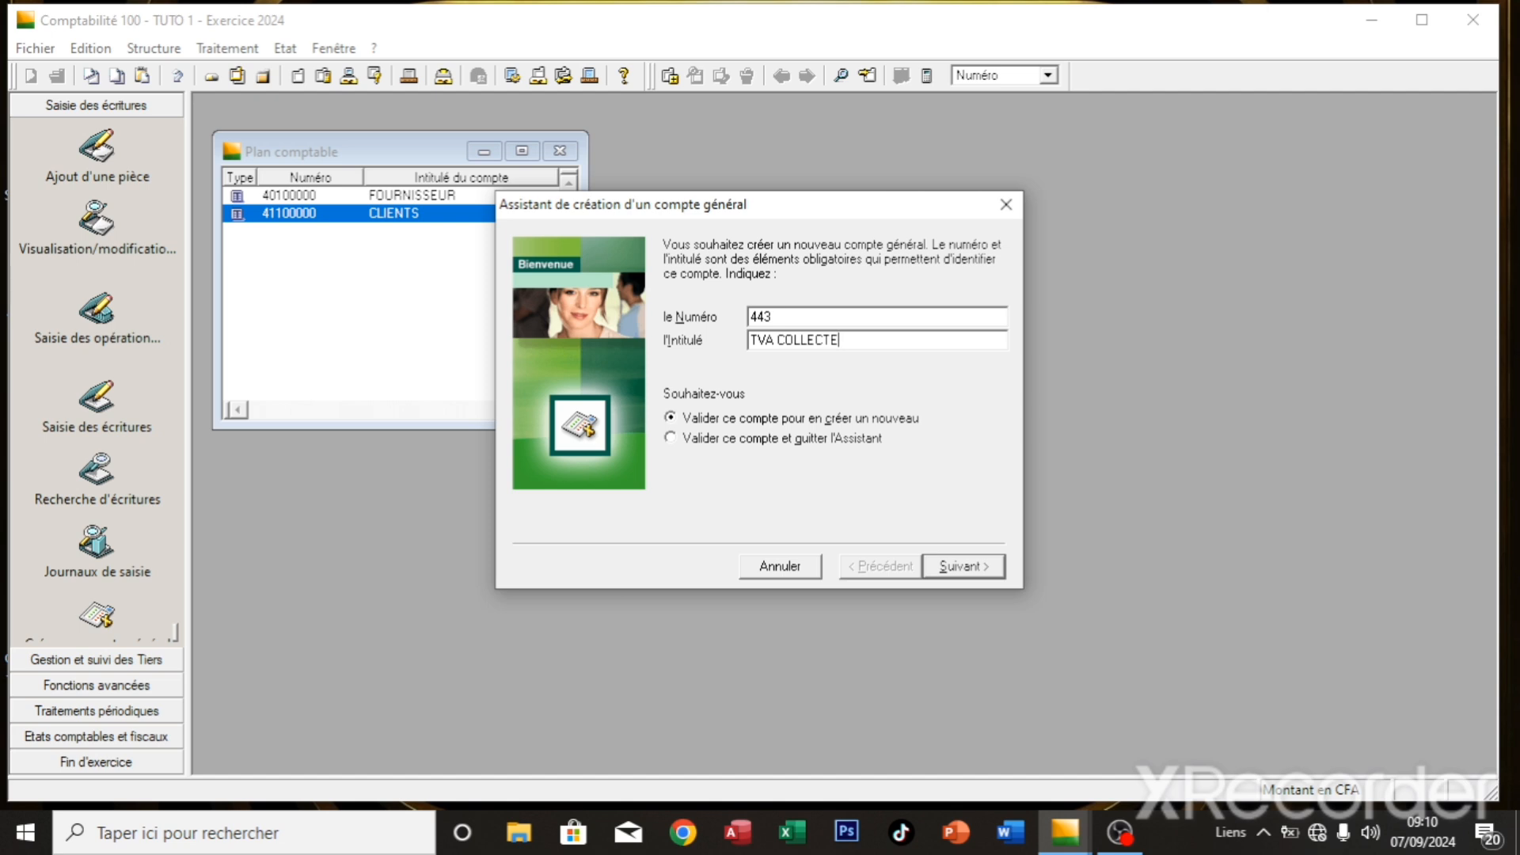
key(Return)
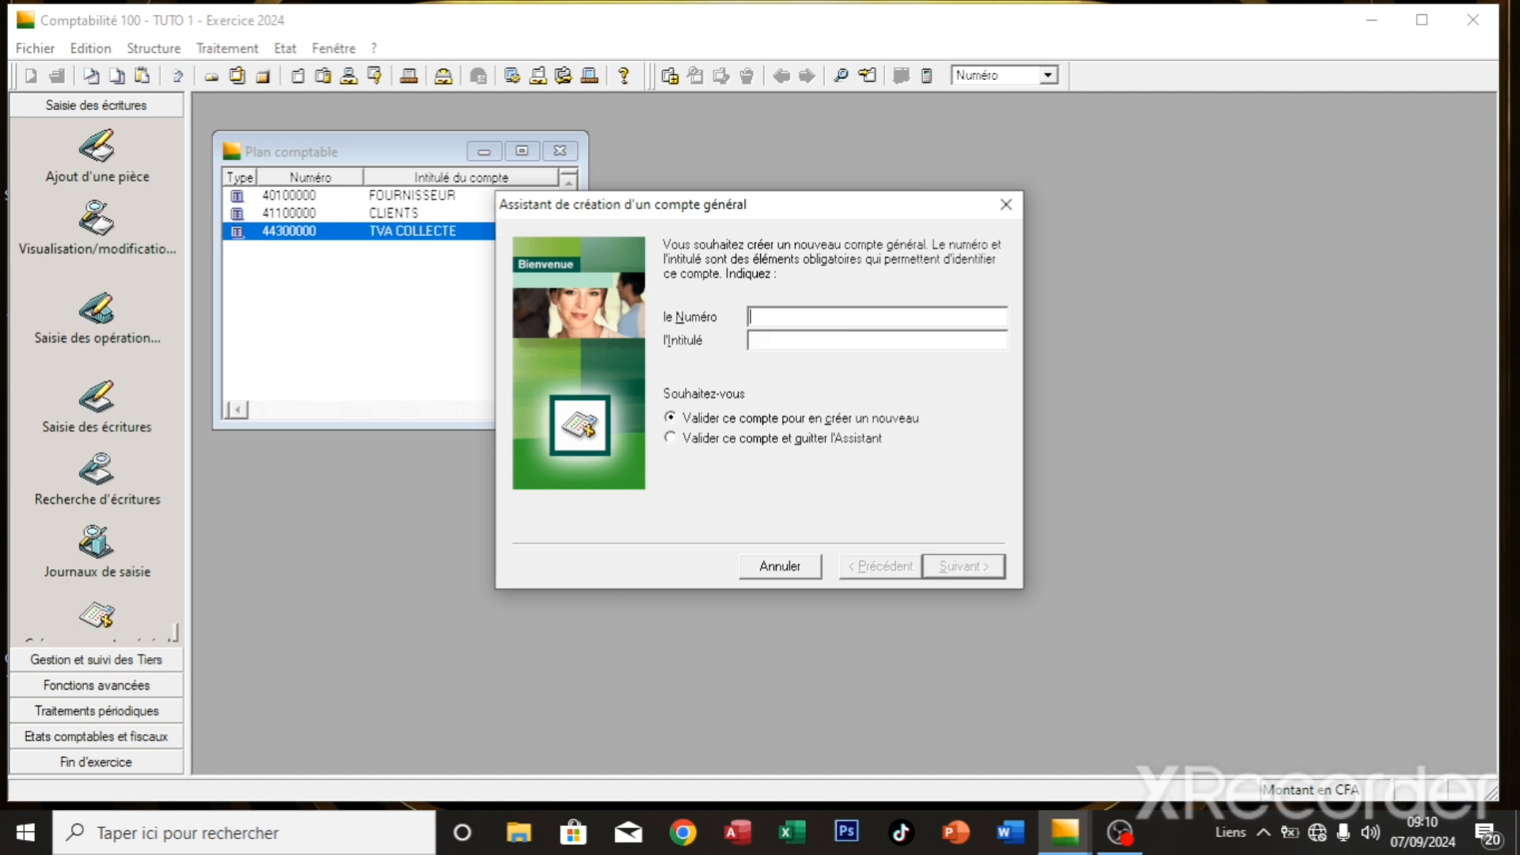
text(445)
text(TVA)
text( DE)
text(DU)
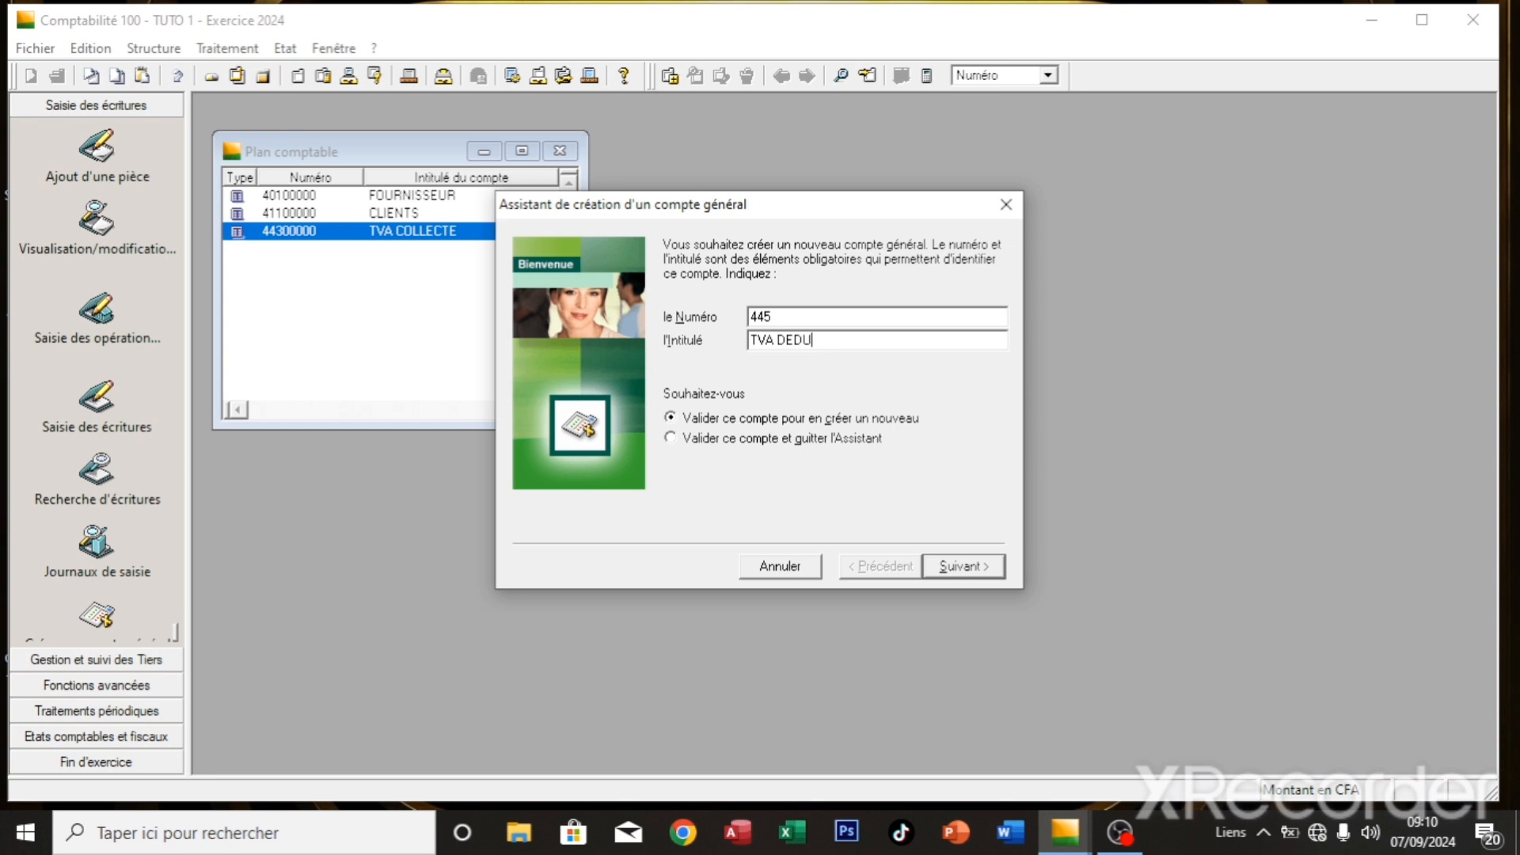
text(CTIBLE)
key(Return)
text(701)
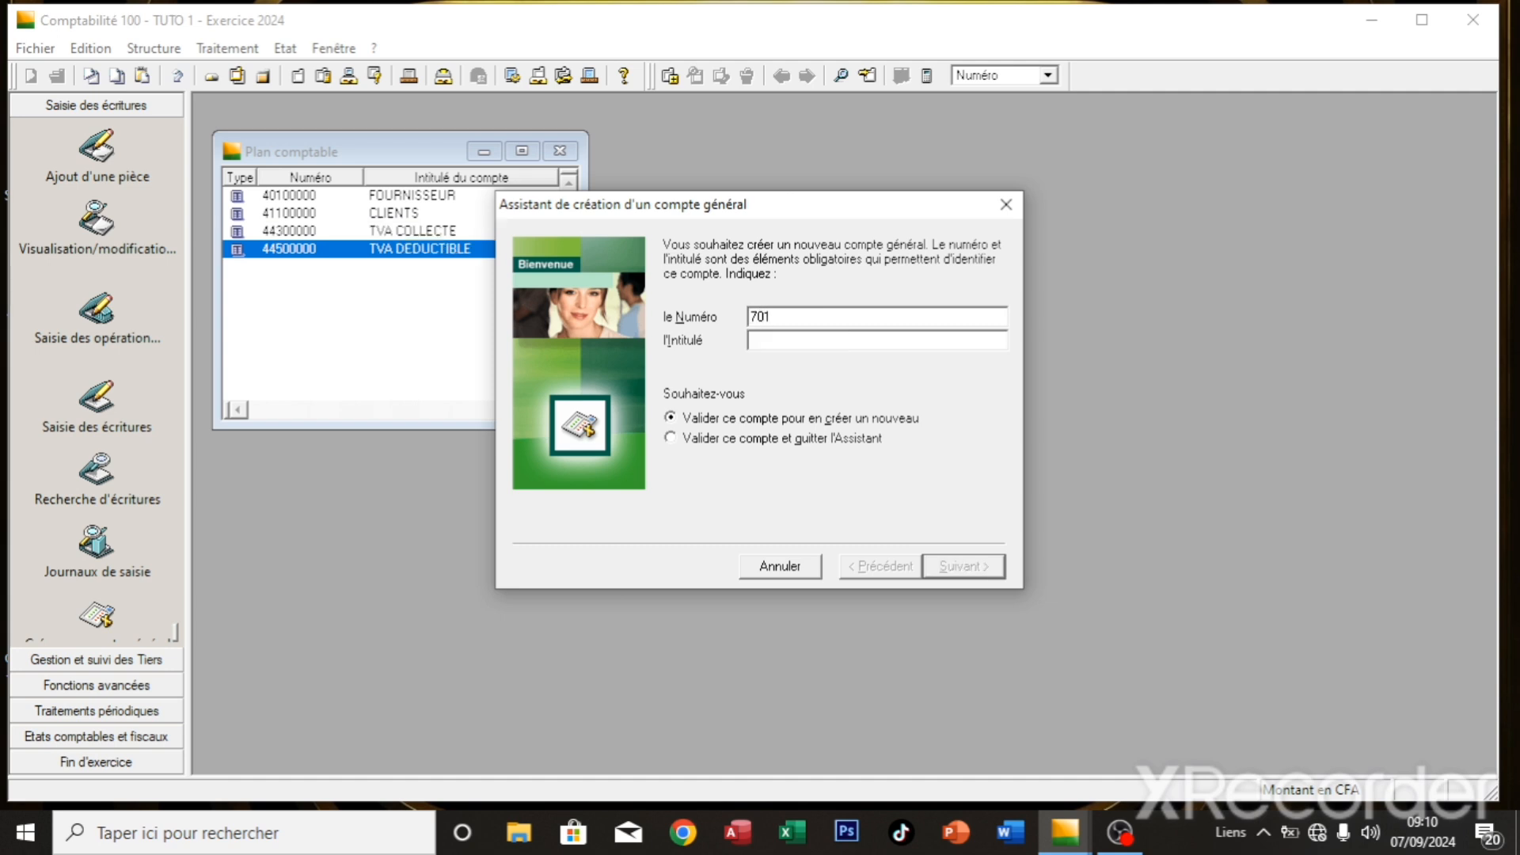
text(VENTE DE M)
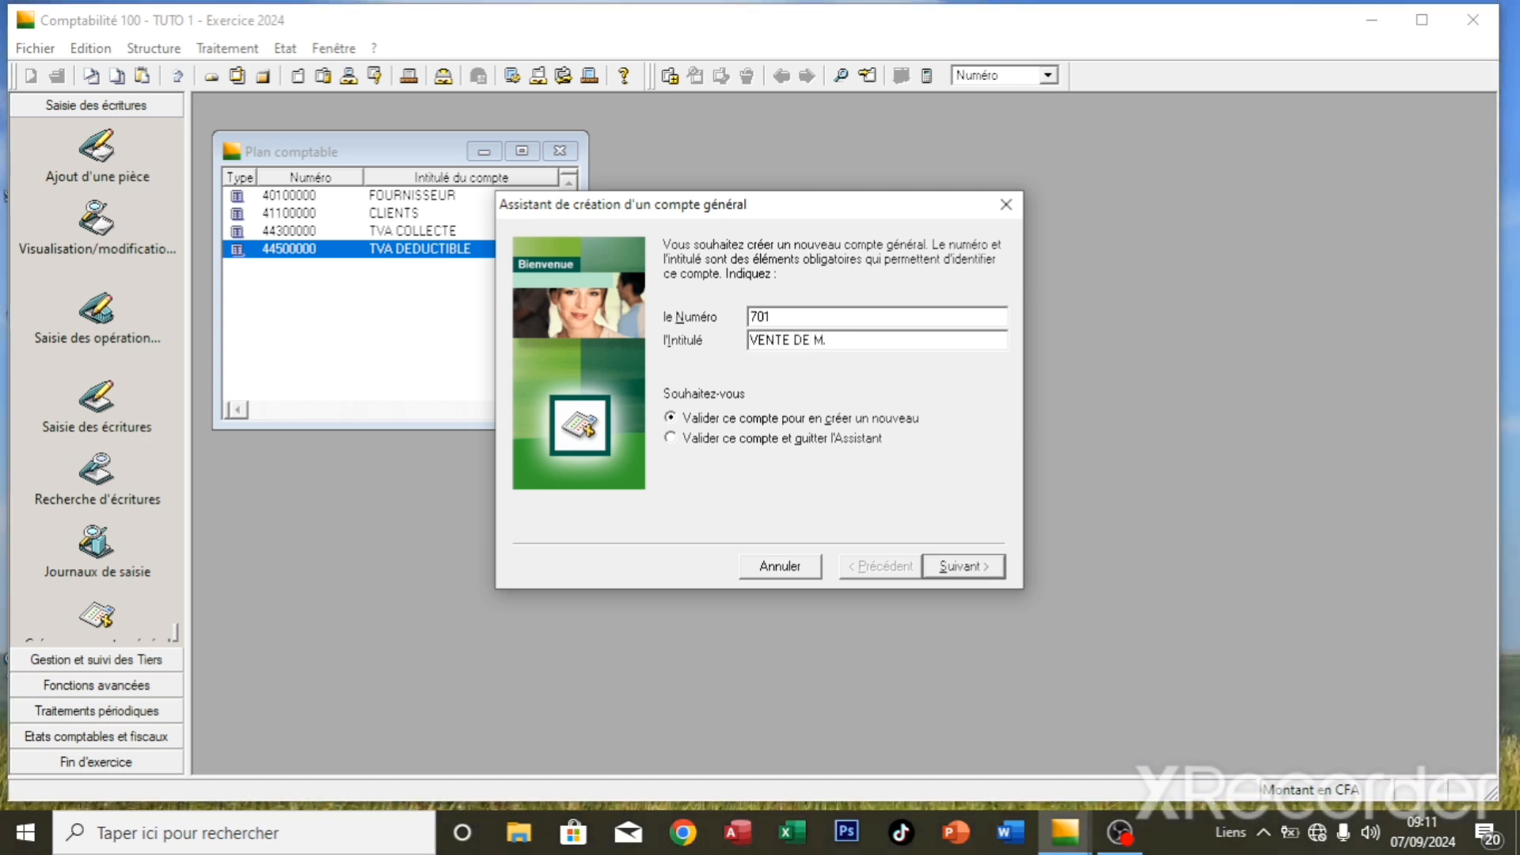
text(ARCHANDISES)
key(Return)
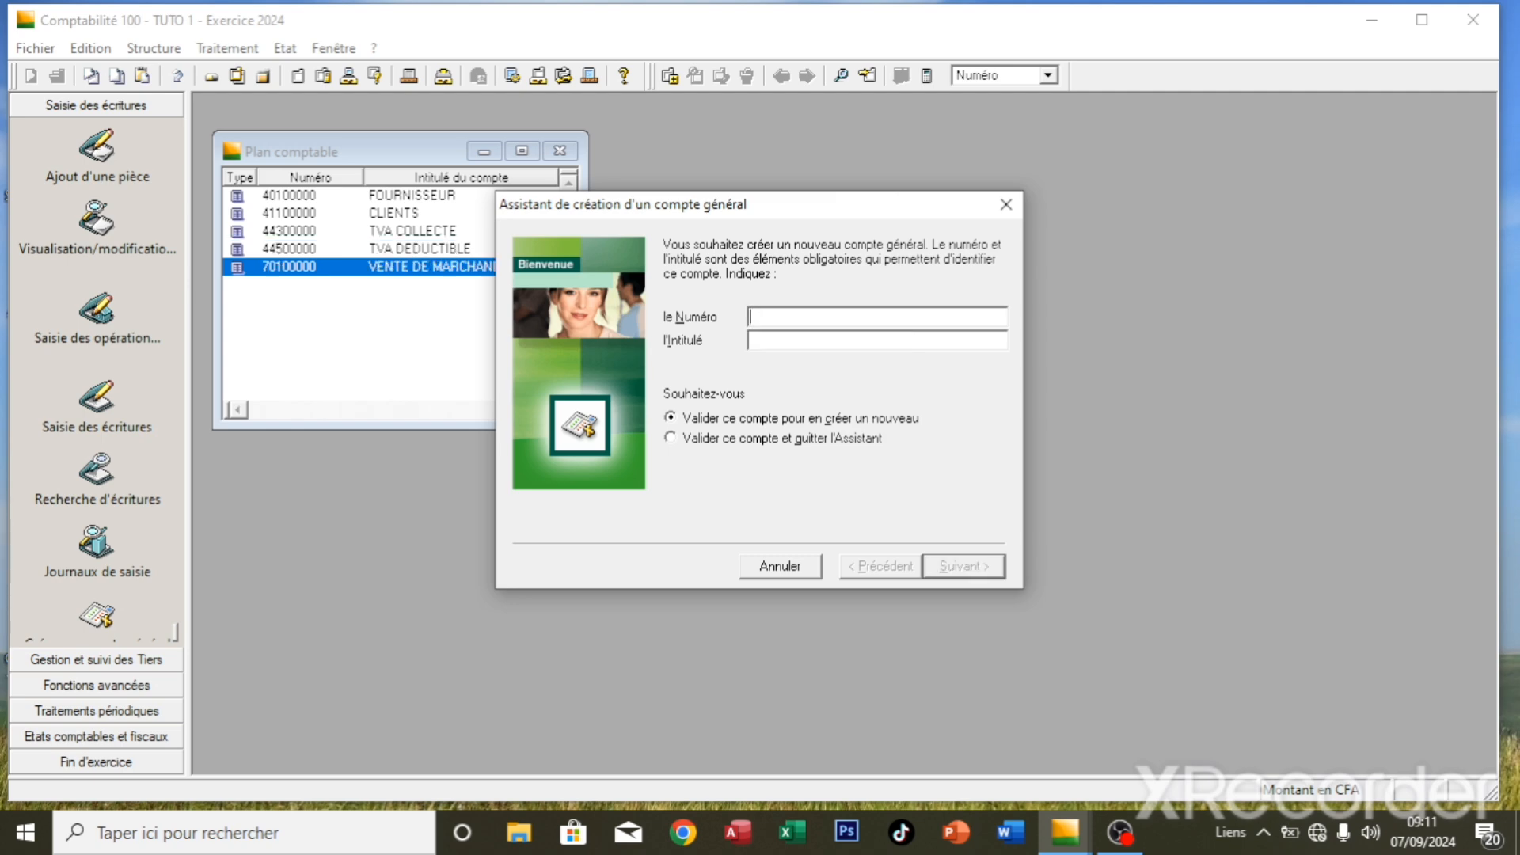
text(60)
text(1)
text(ACHA)
text(TS DE )
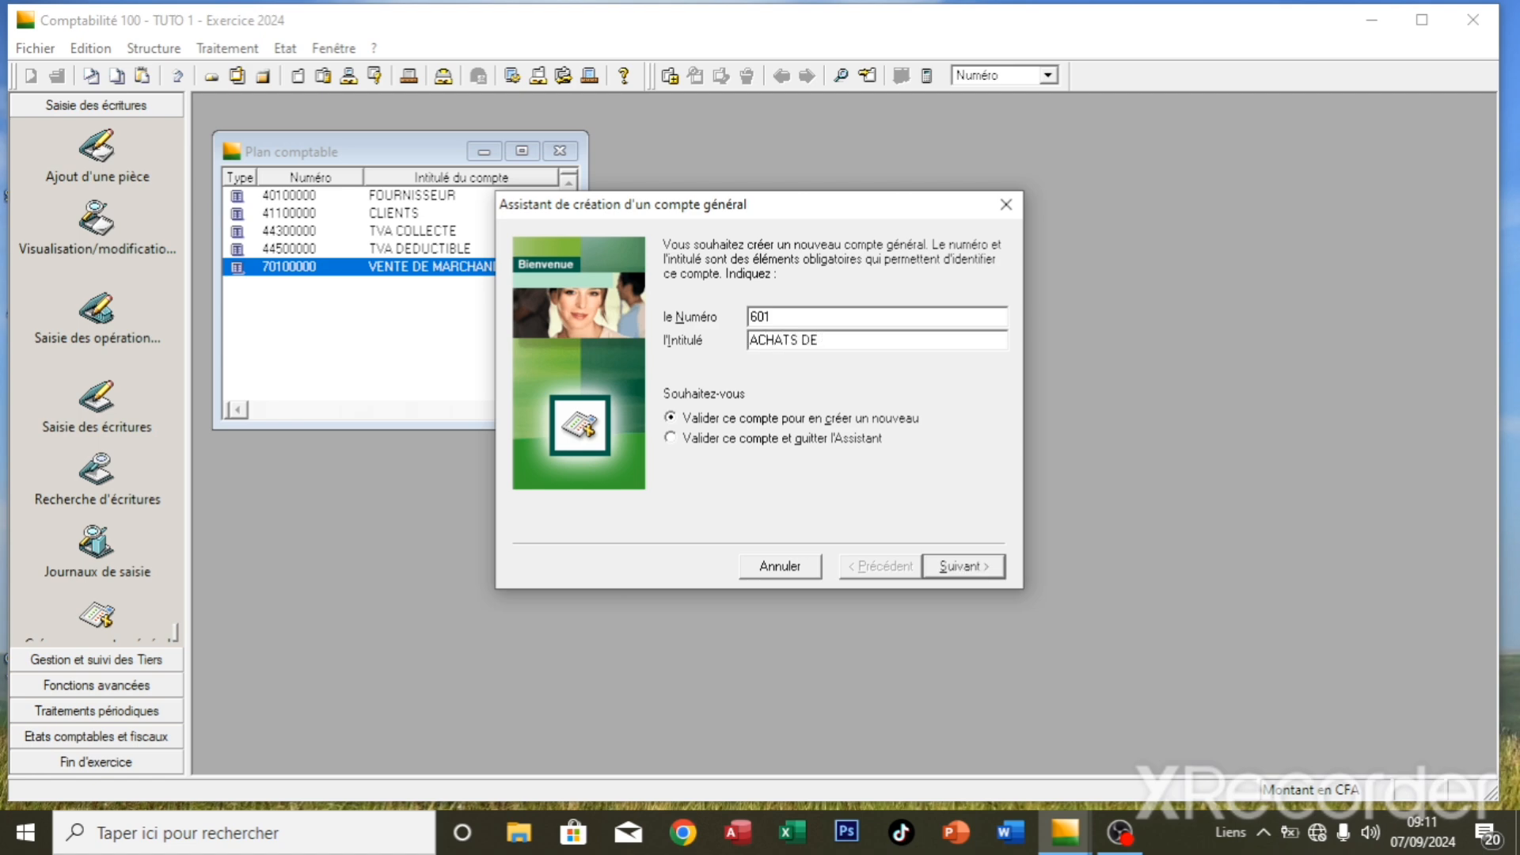
text(MARCHANDISE)
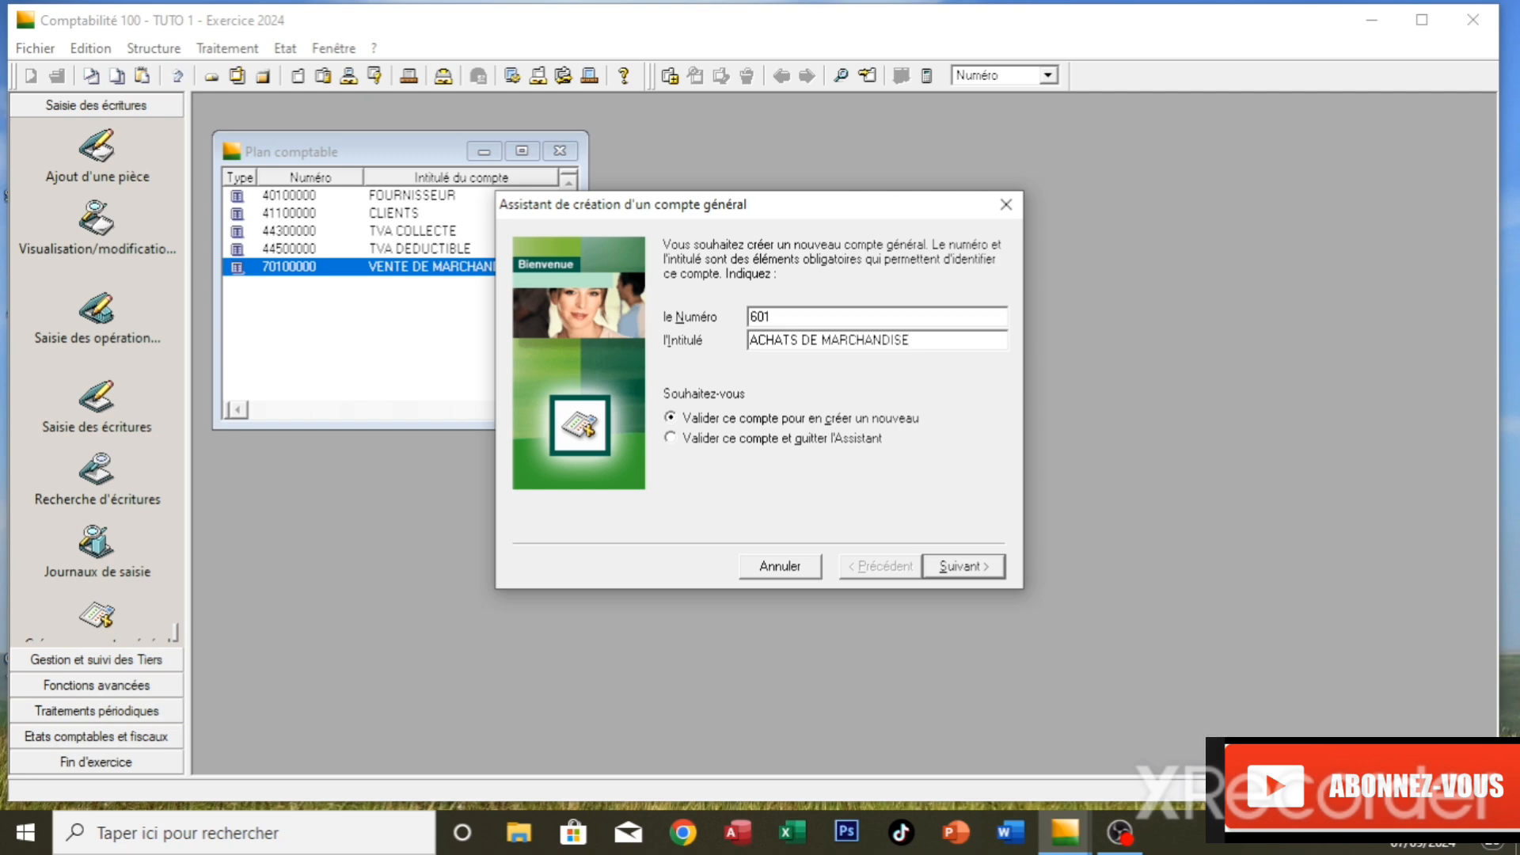
key(Return)
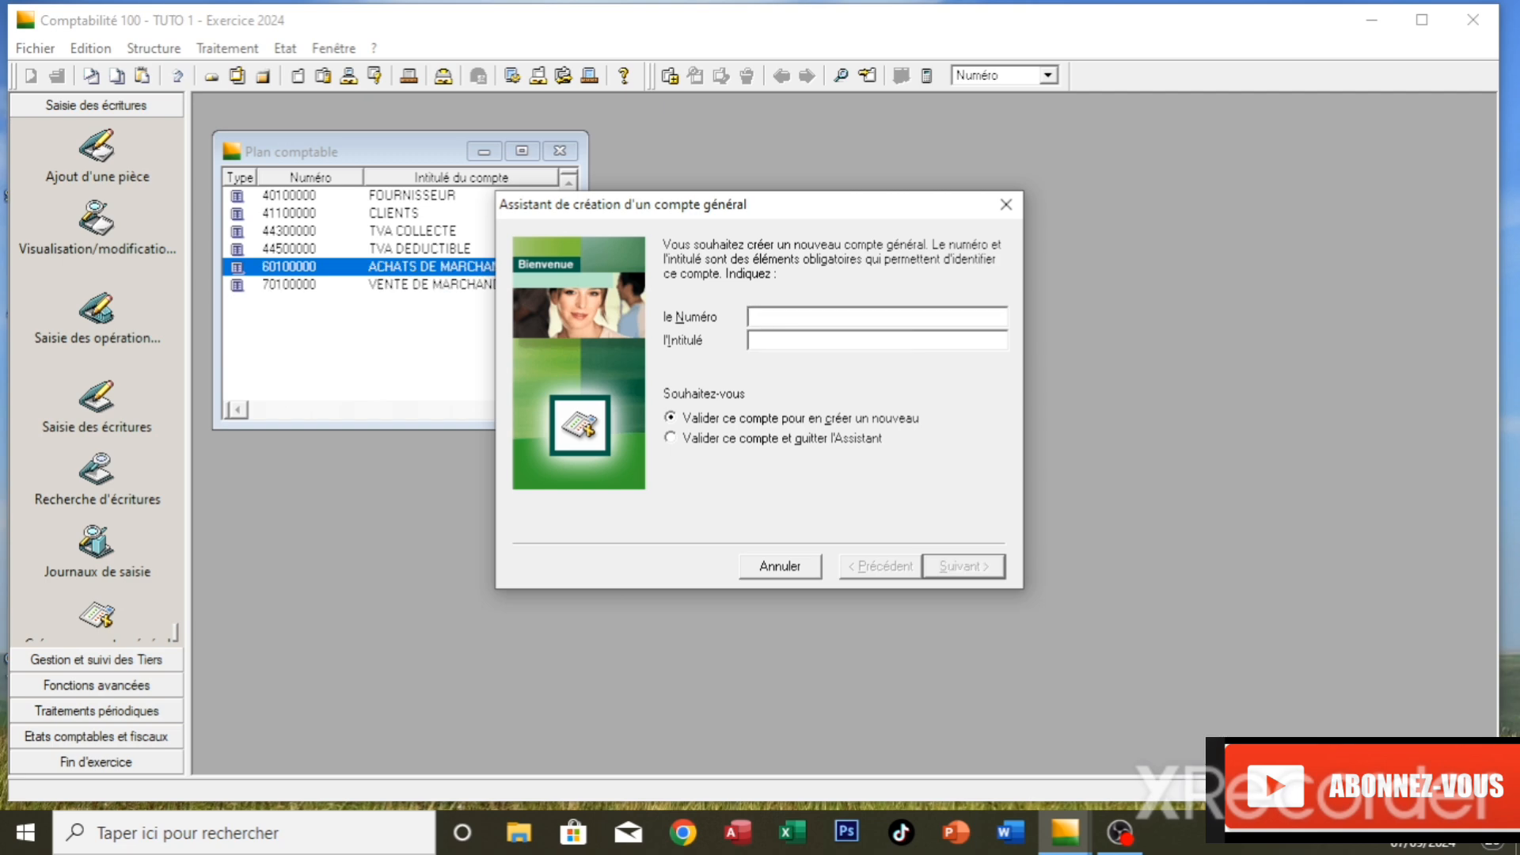
click(1006, 205)
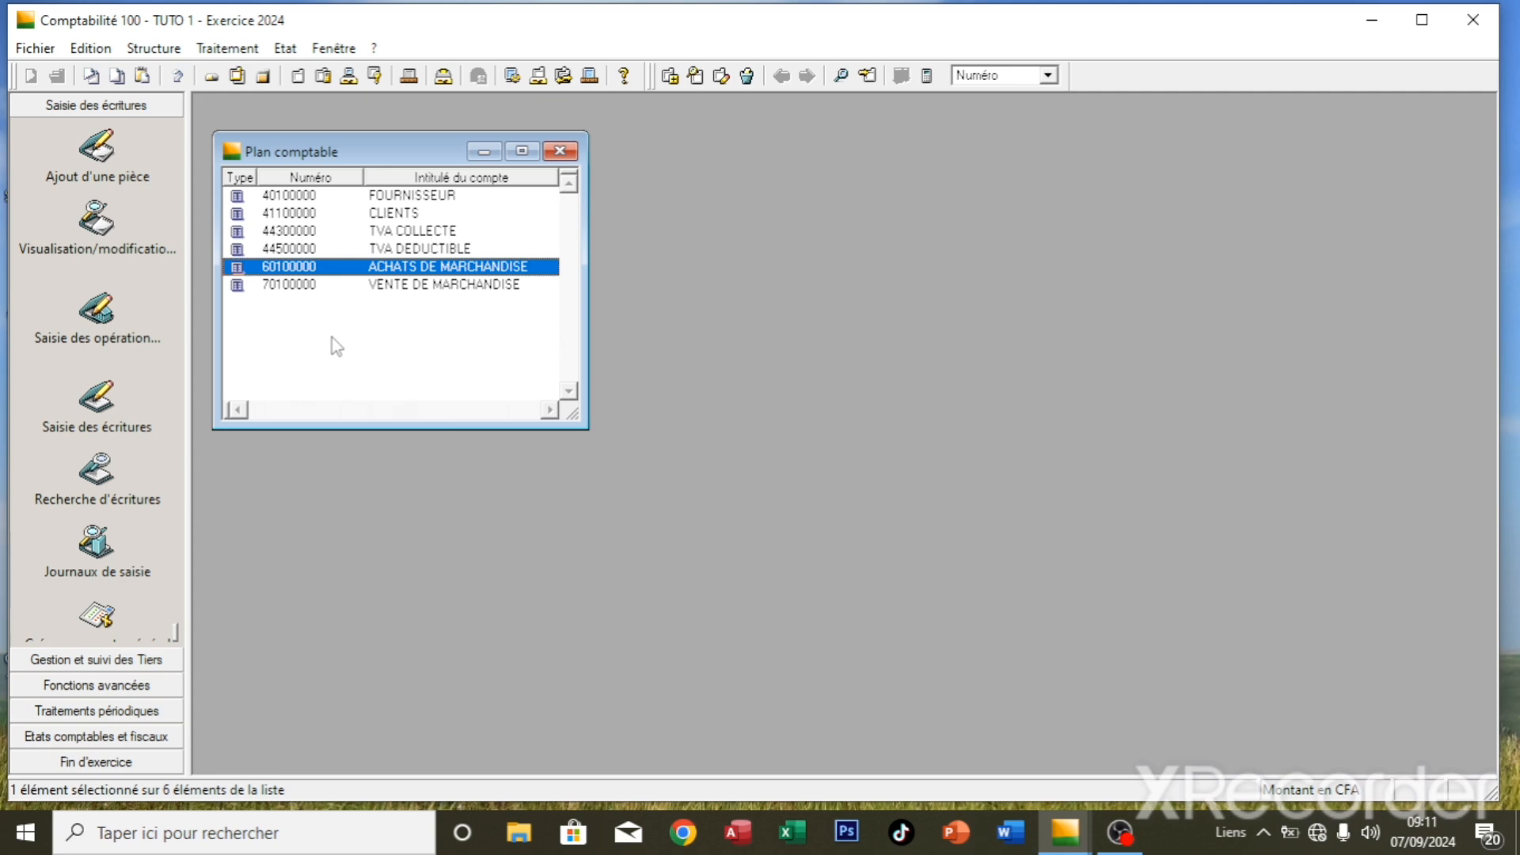
- Inspect the details of account 70100000 VENTE DE MARCHANDISE, then close the chart of accounts
double_click(293, 285)
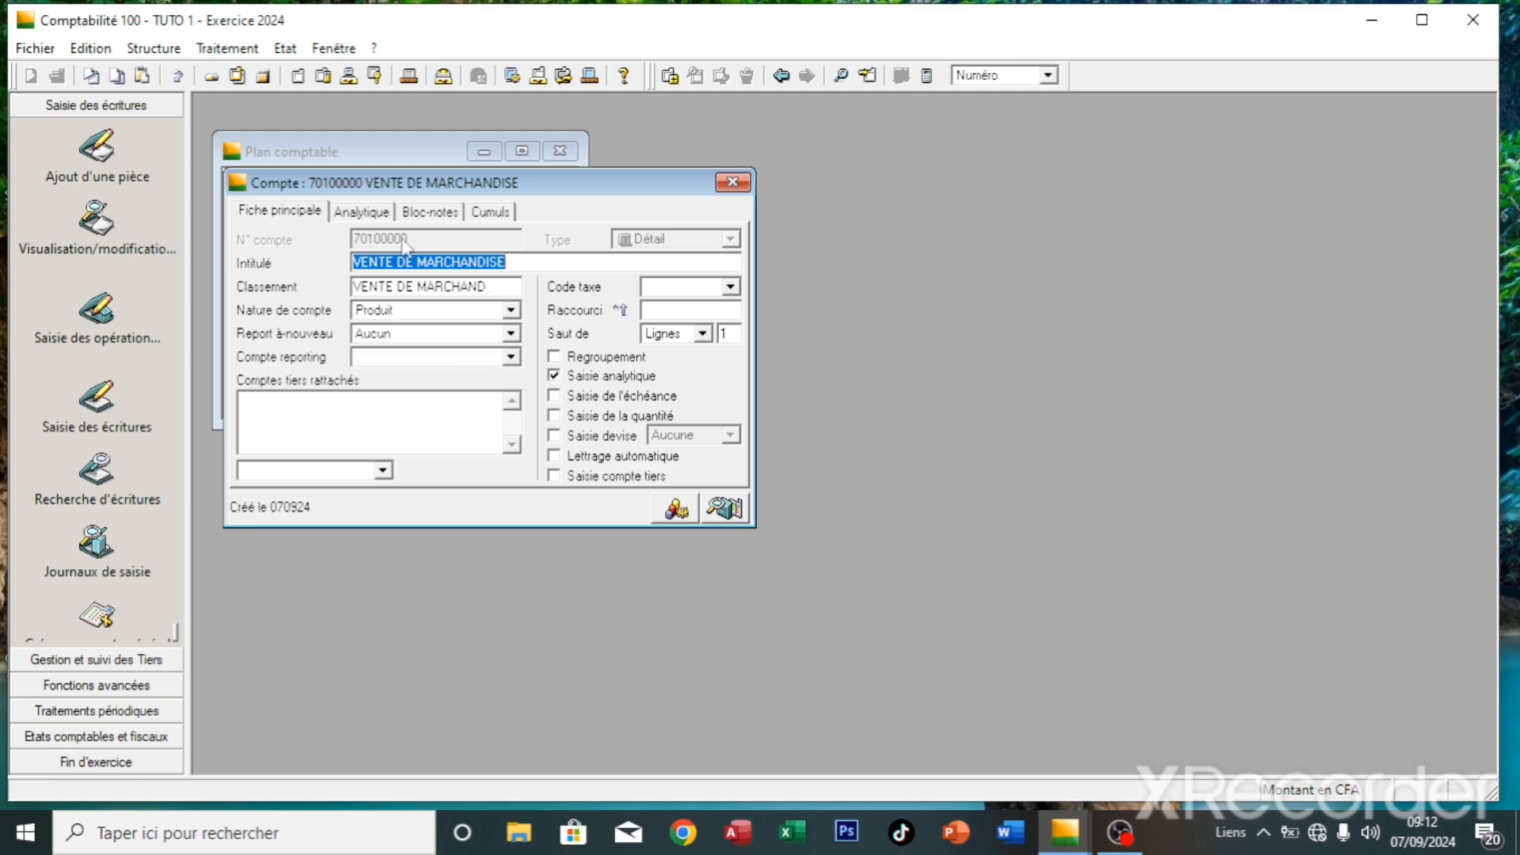
click(728, 182)
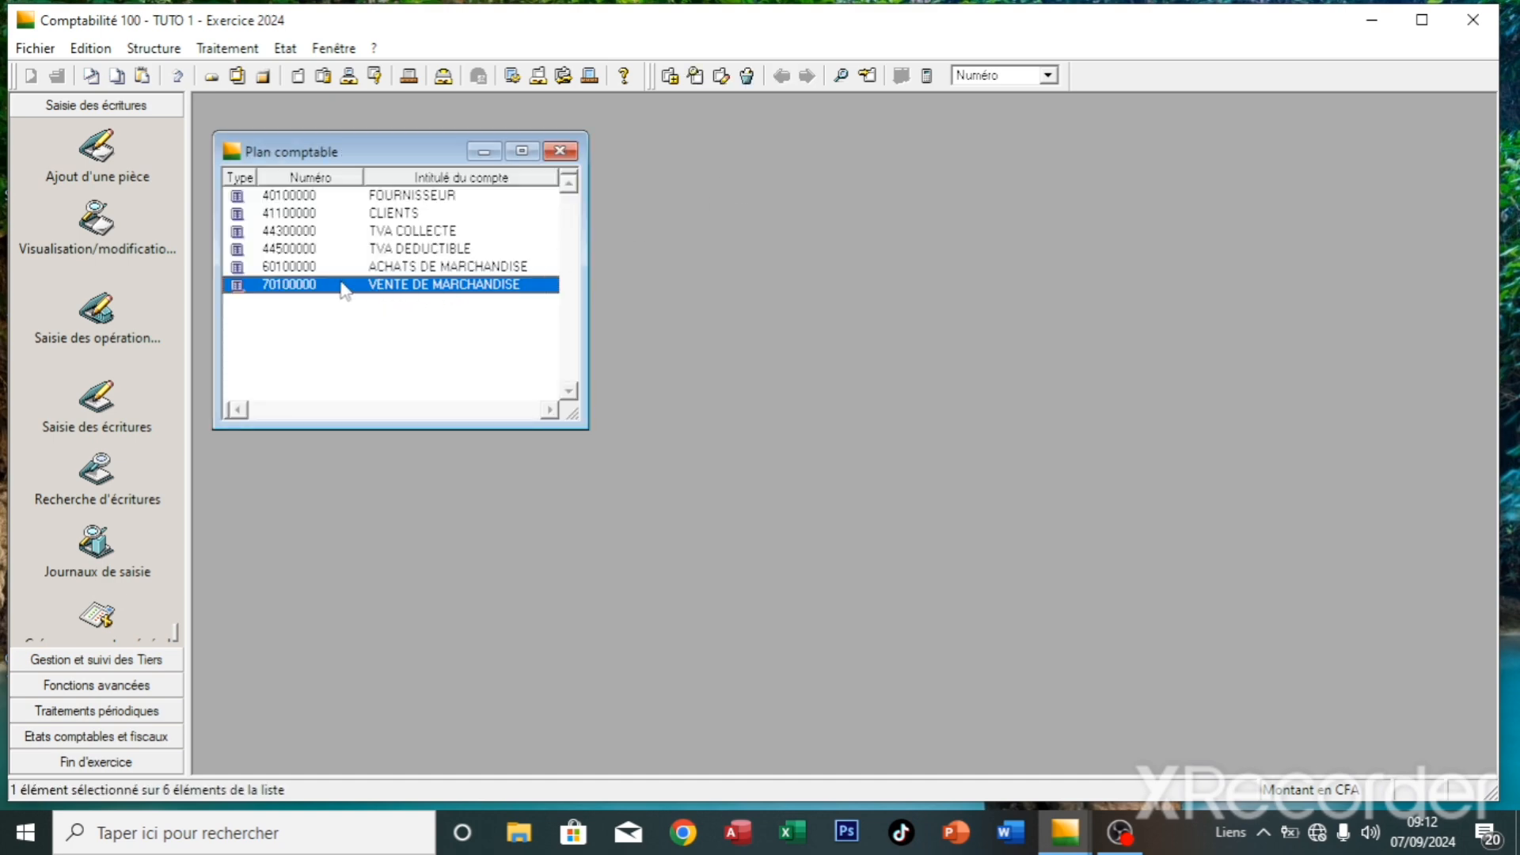
right_click(342, 287)
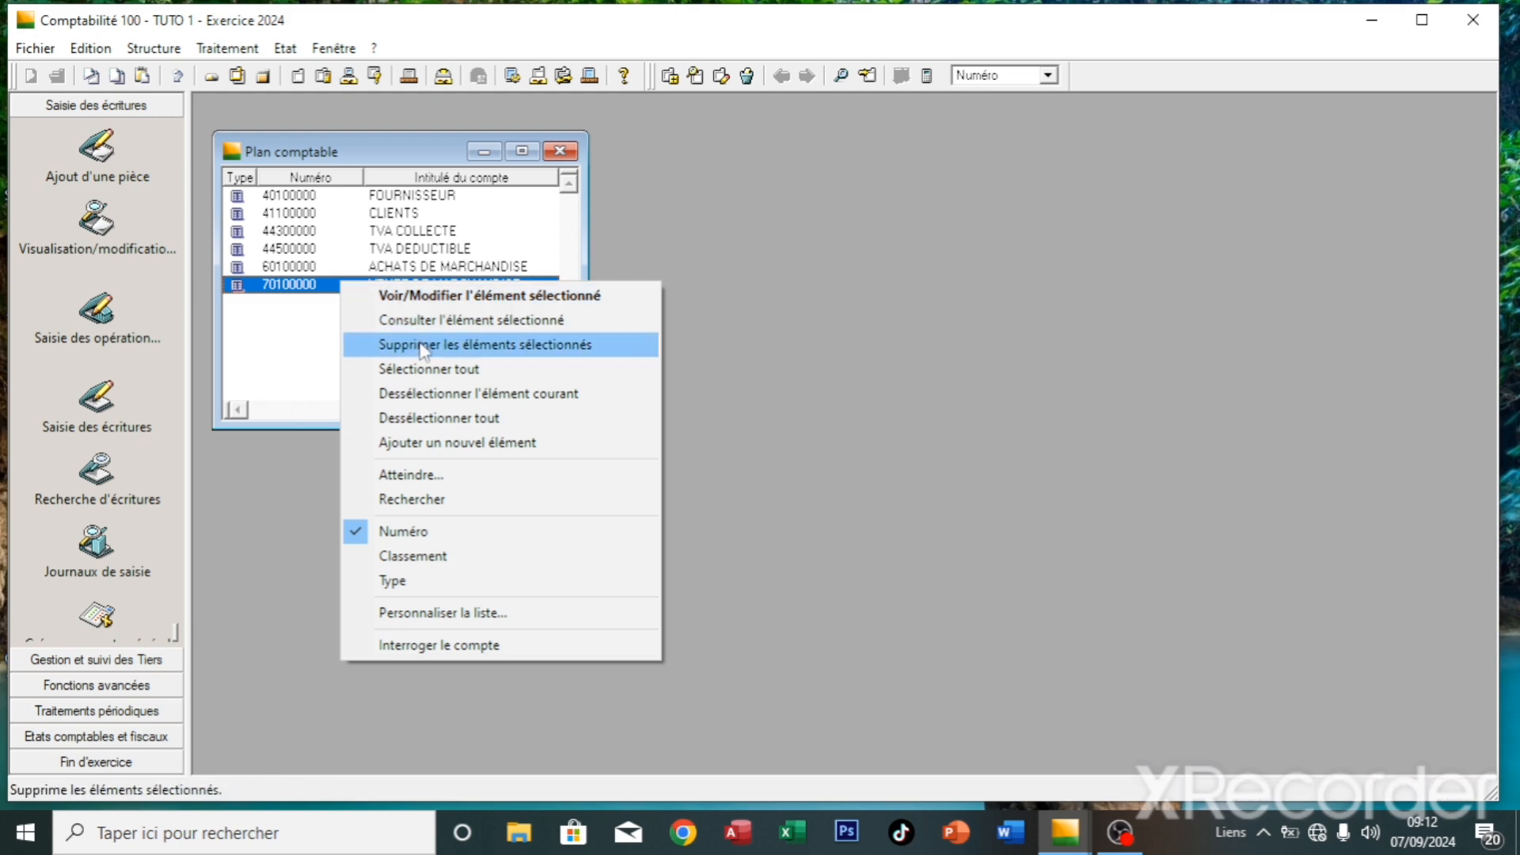
click(296, 343)
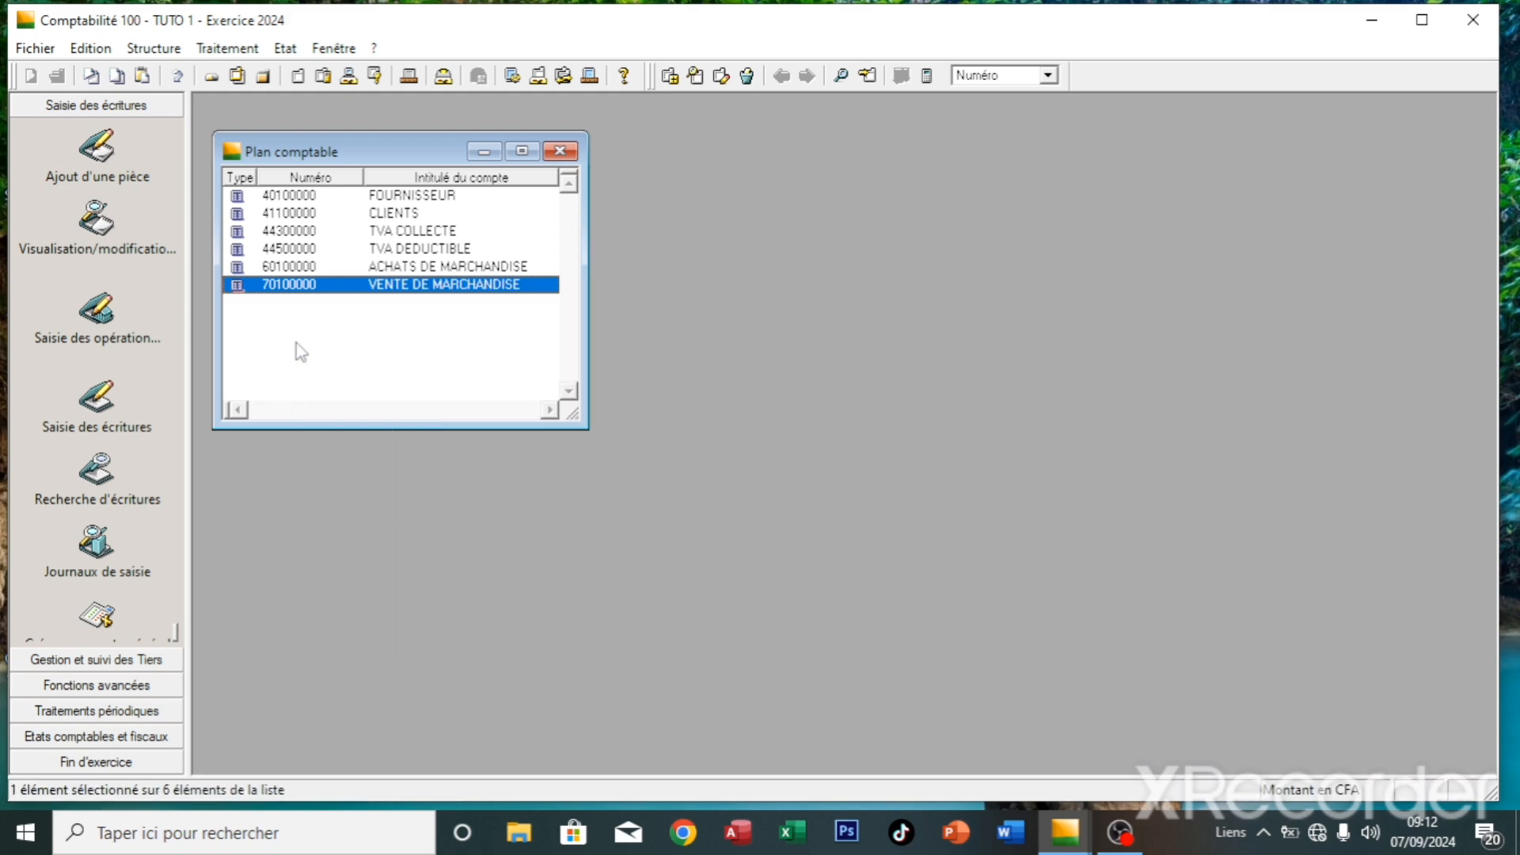
click(560, 151)
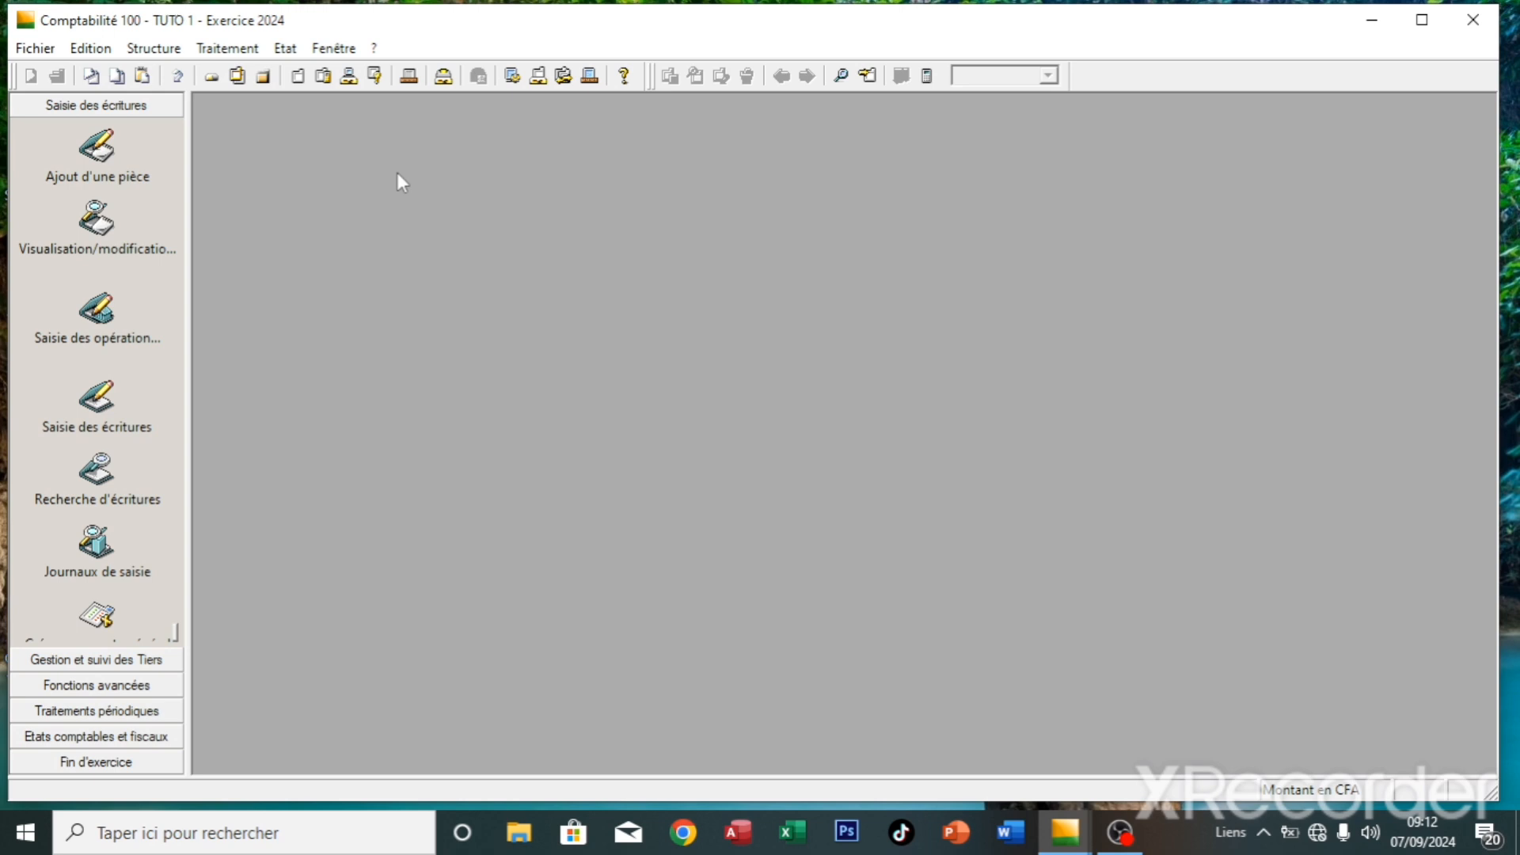
- Open the journal codes list from Structure and start adding a new journal
click(177, 55)
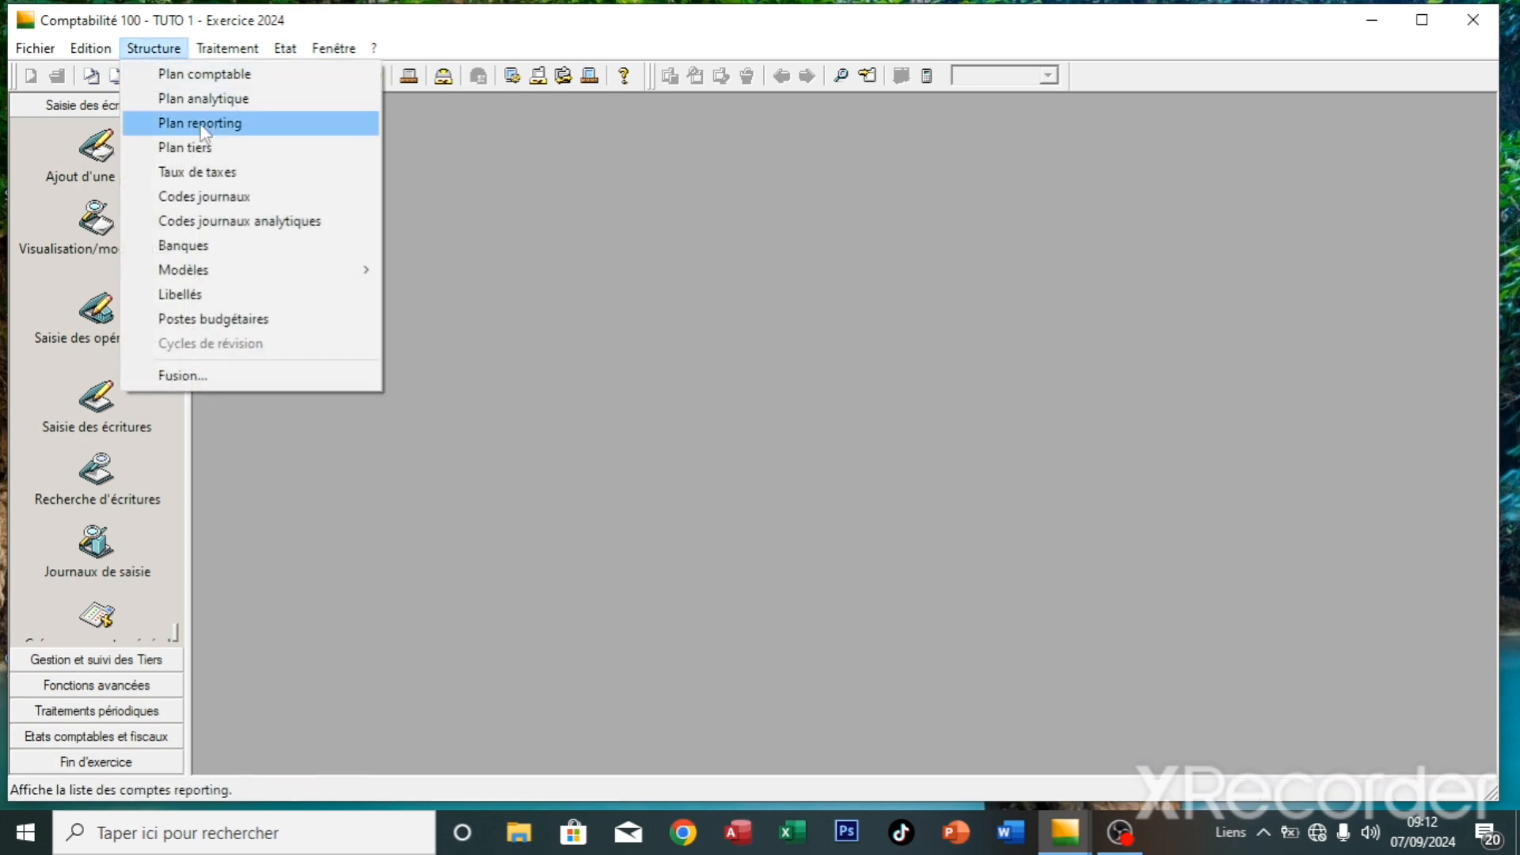
click(226, 198)
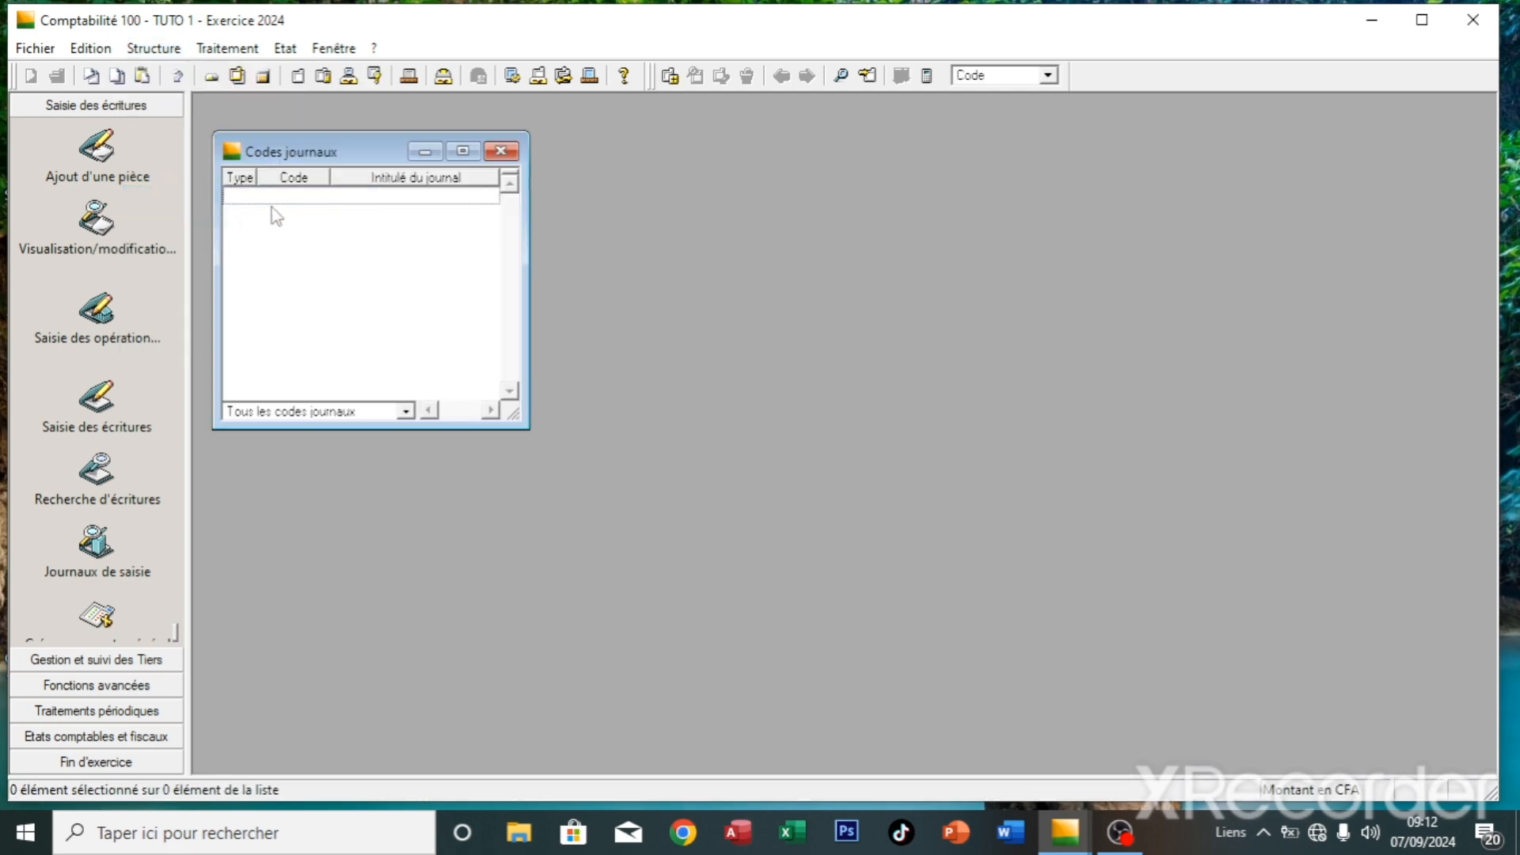
right_click(273, 213)
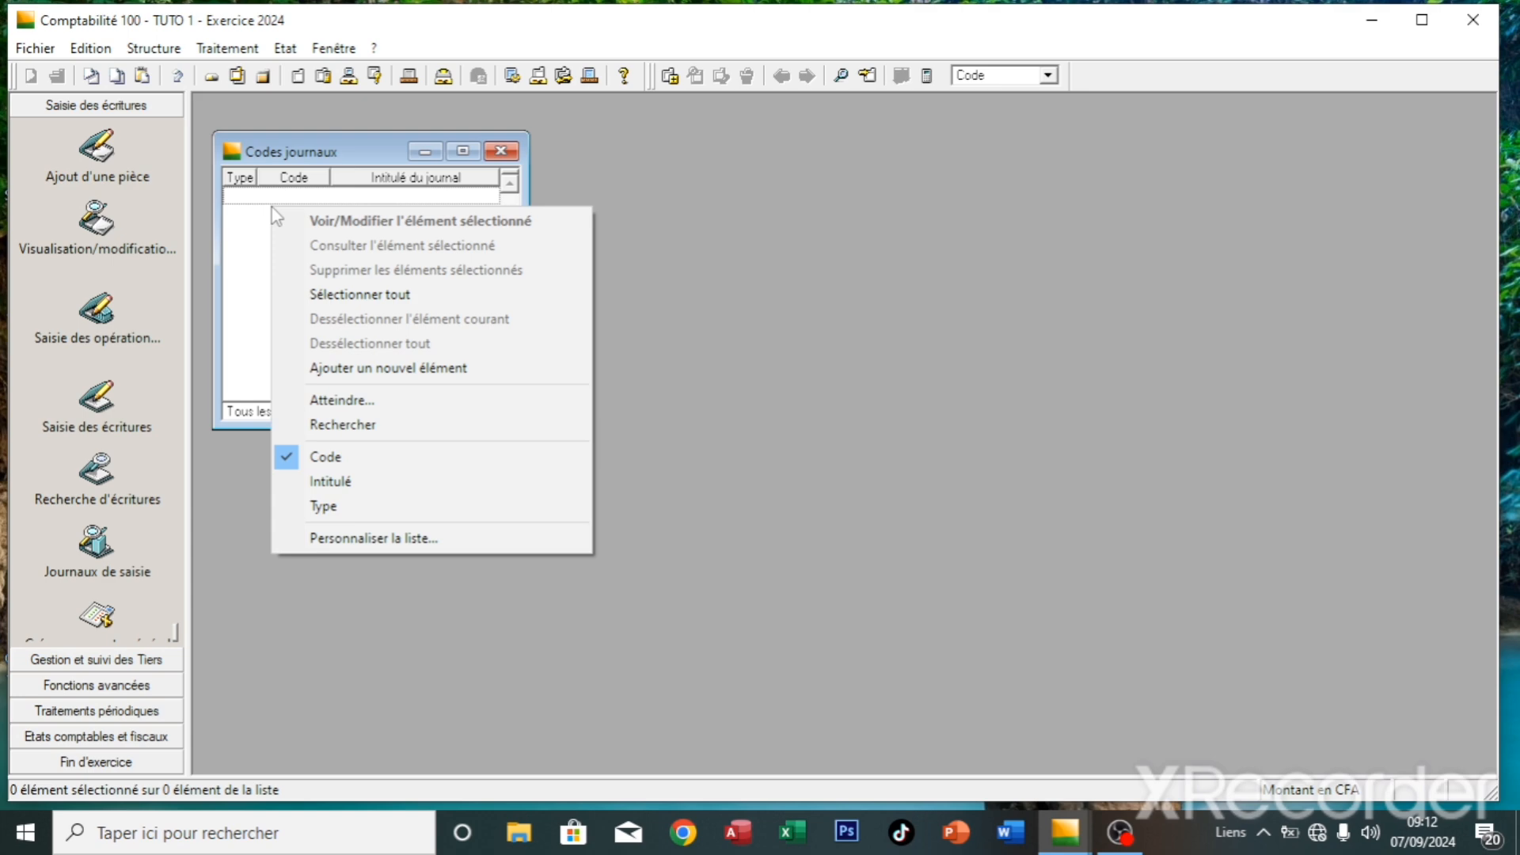
click(384, 369)
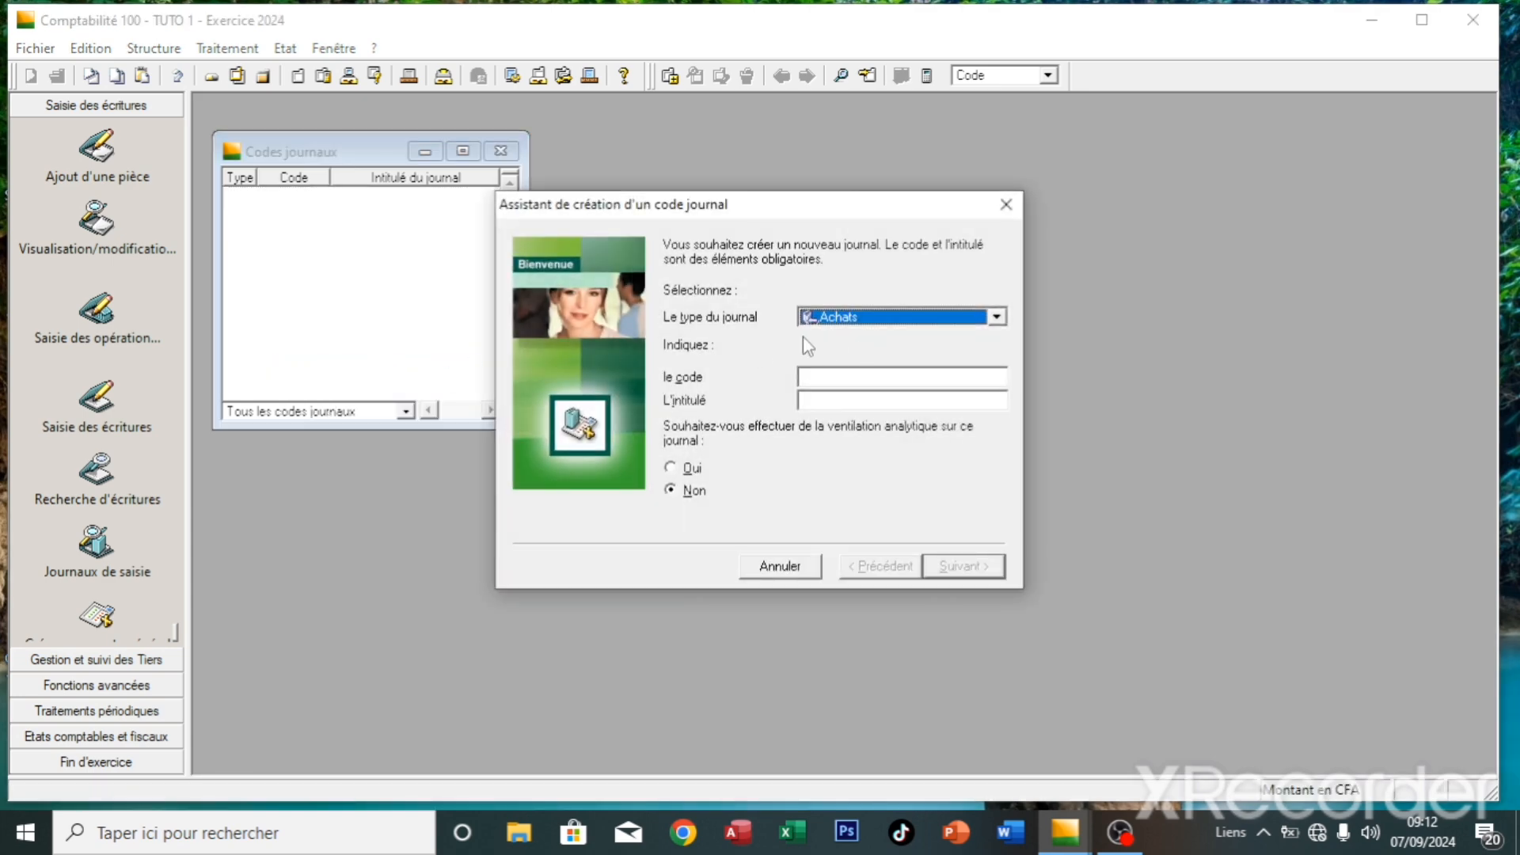
- Create journal code ACH titled ACHATS with manual piece numbering
click(845, 378)
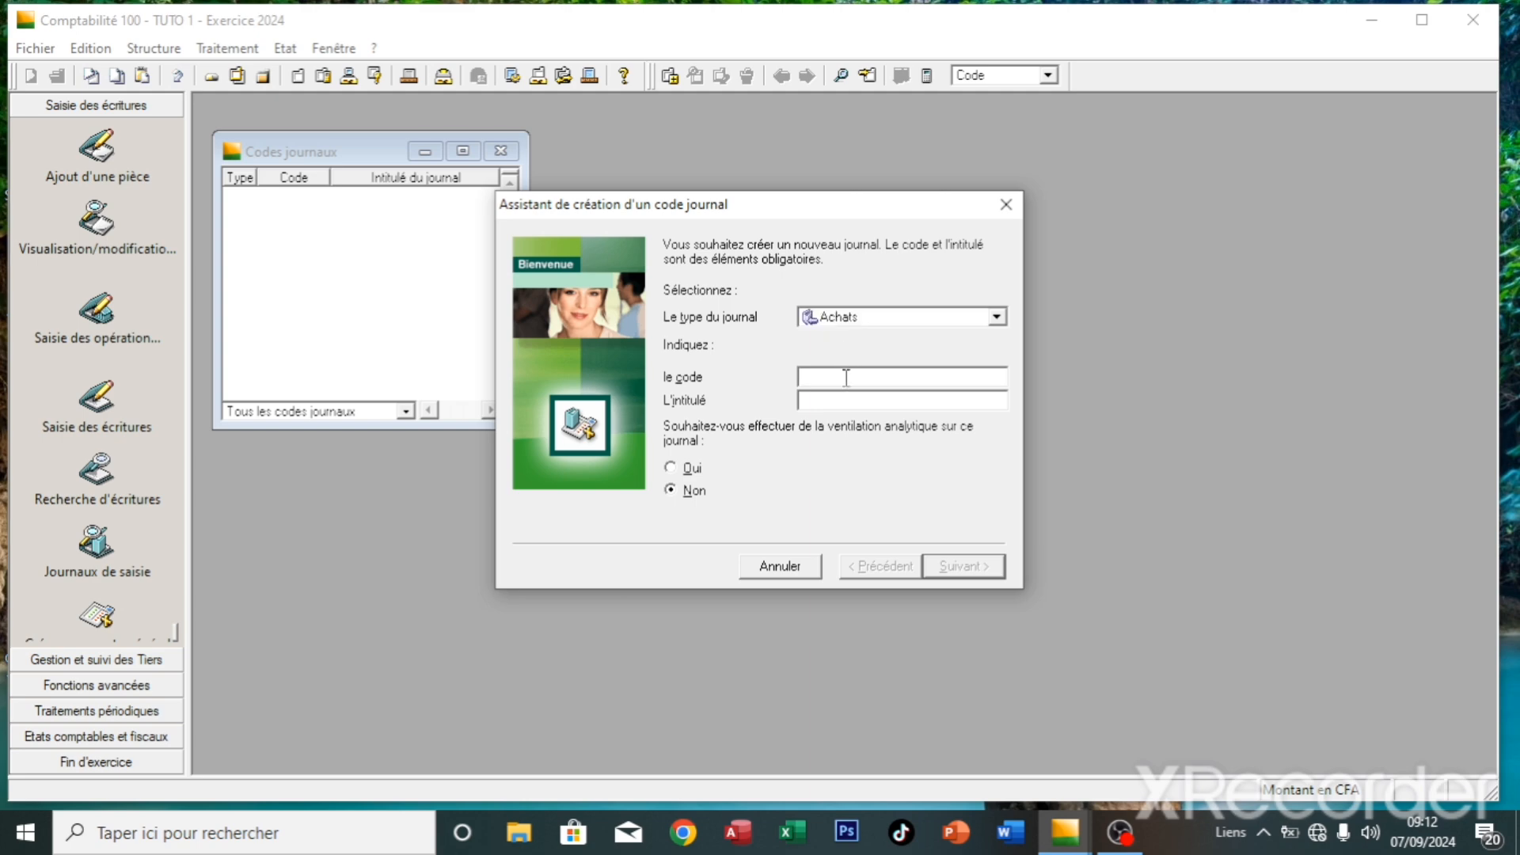
text(ACH)
key(Tab)
text(ACHATS)
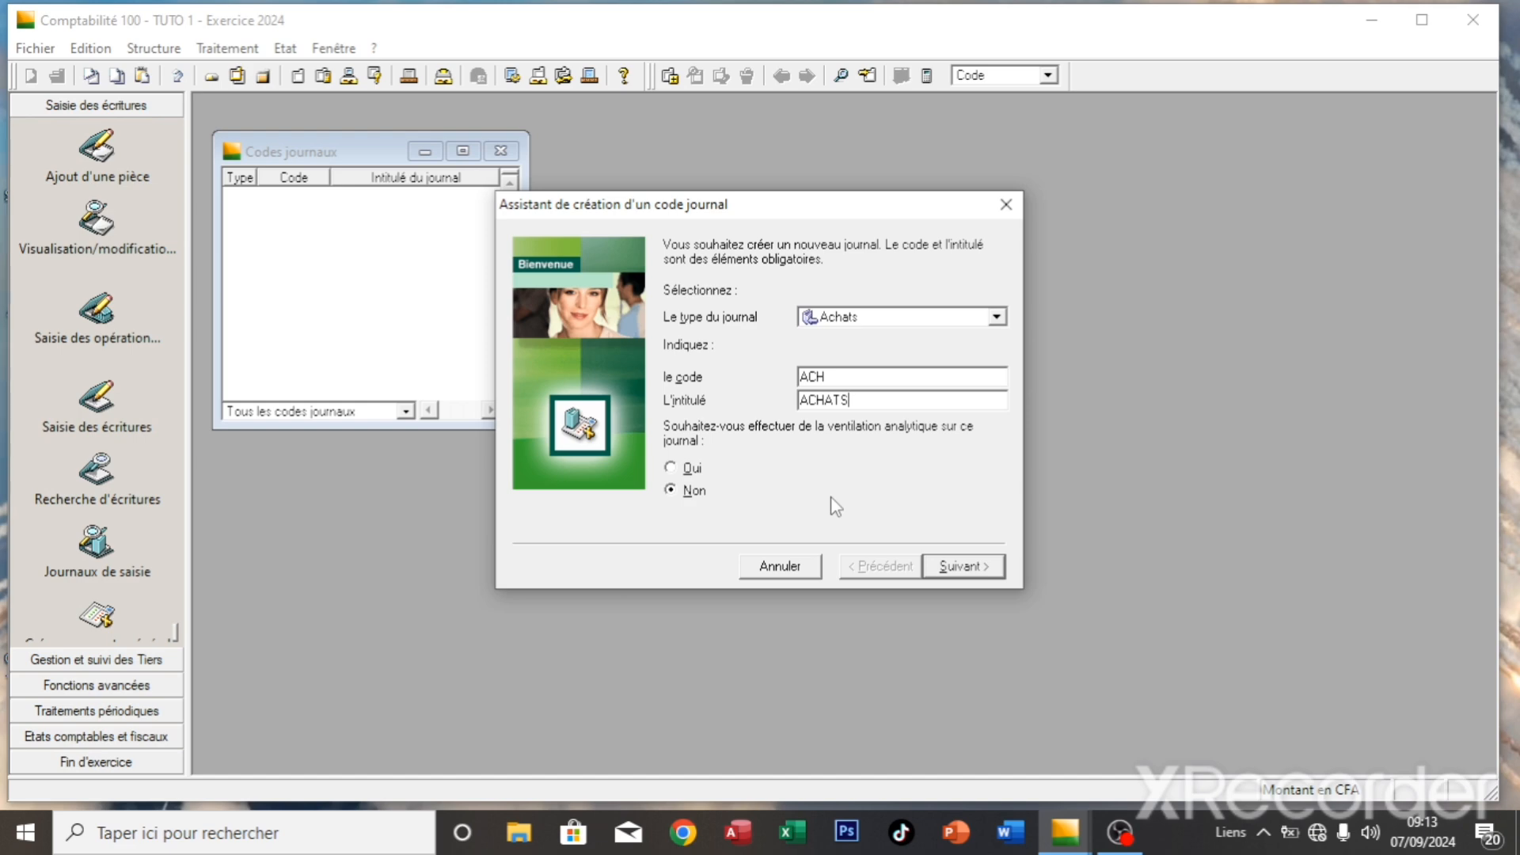
click(961, 570)
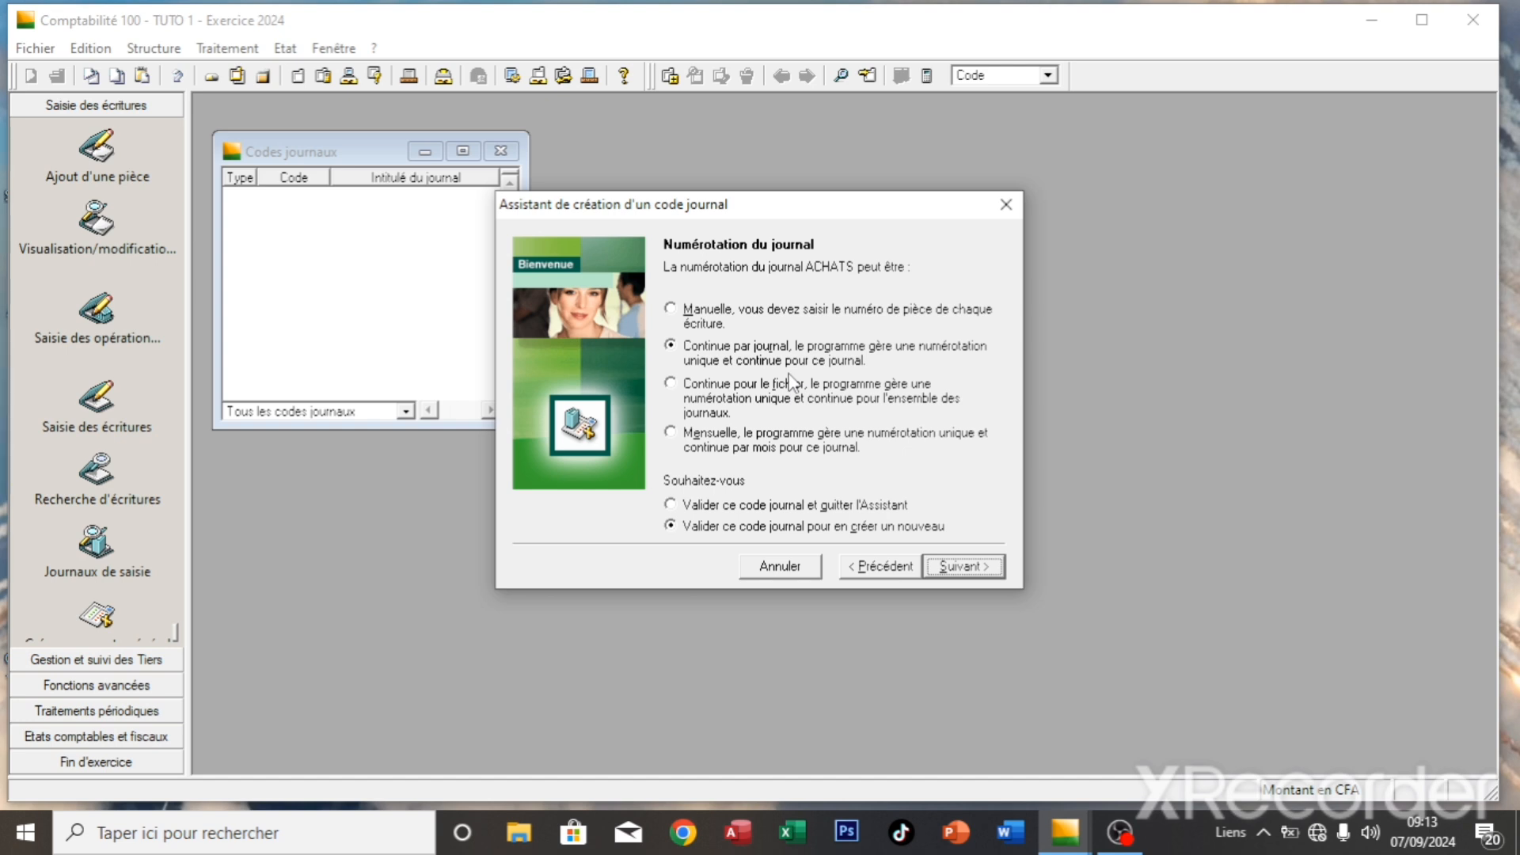
click(699, 321)
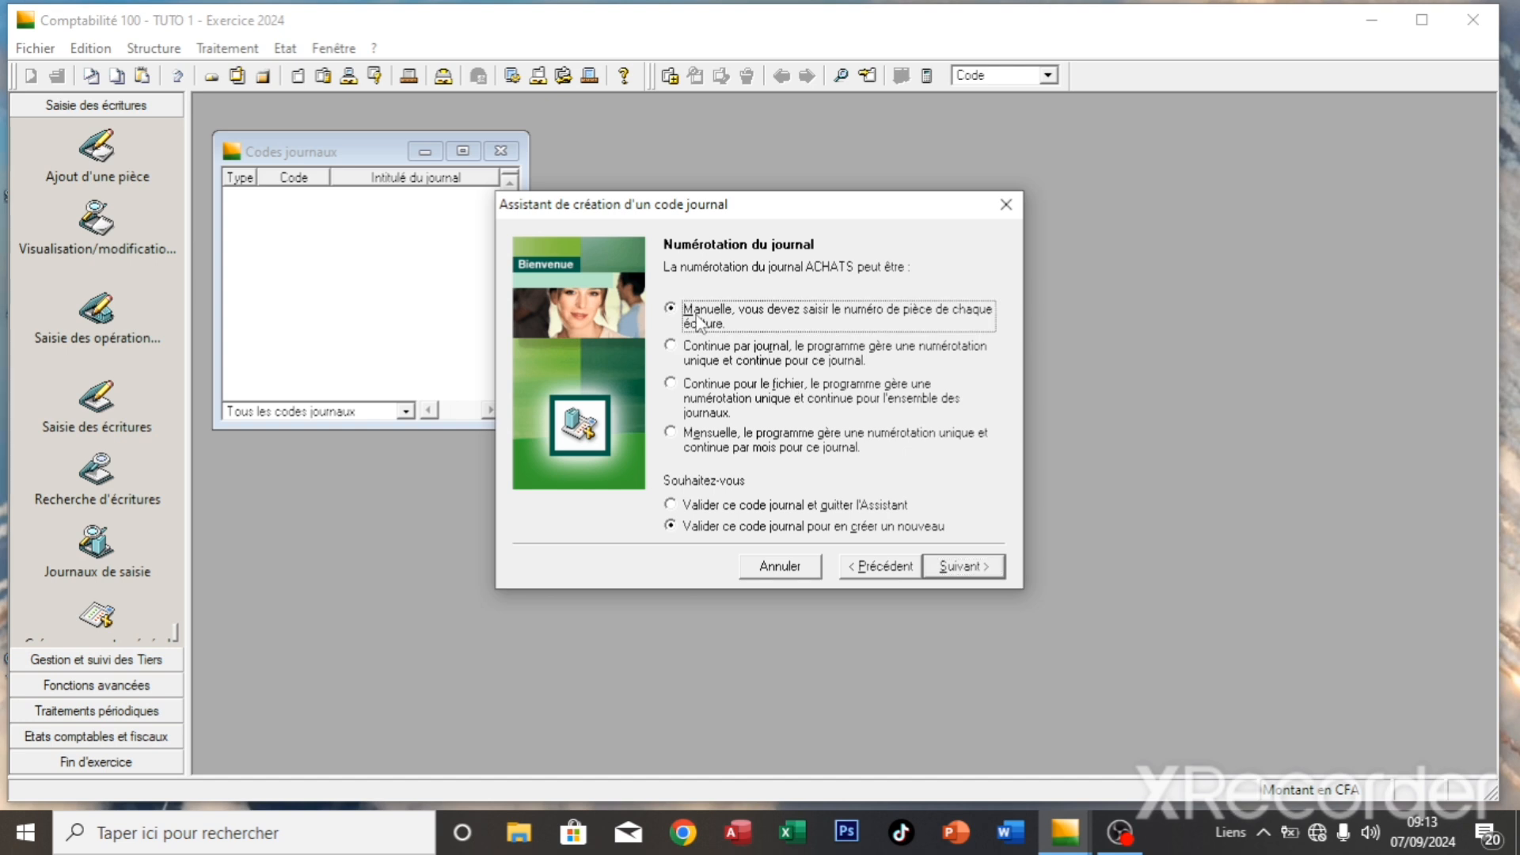
click(960, 567)
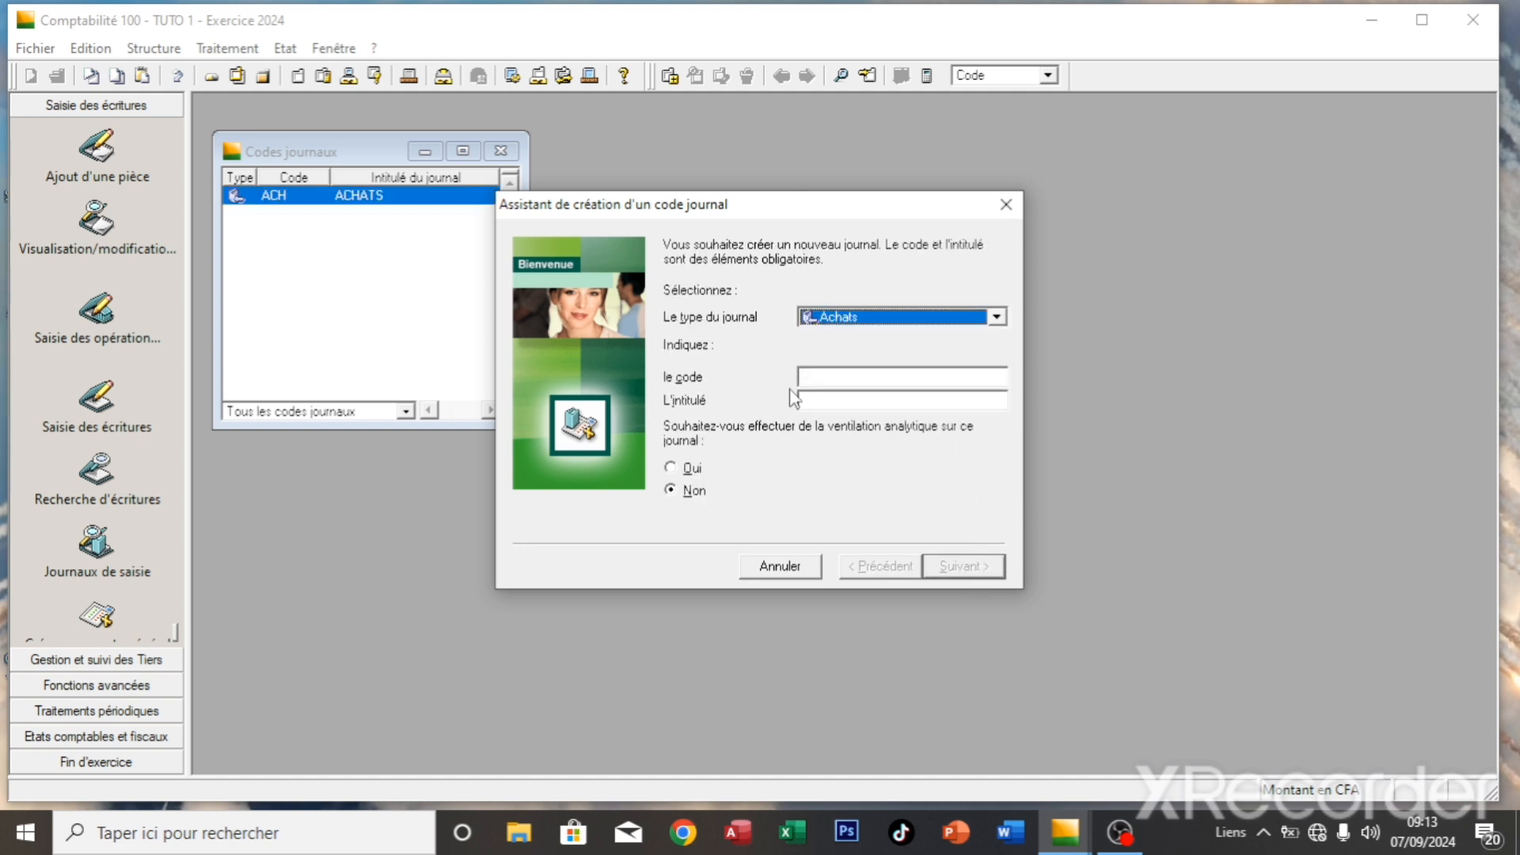
- Create a Ventes-type journal coded VTE, titled VENTES, with manual numbering
click(997, 317)
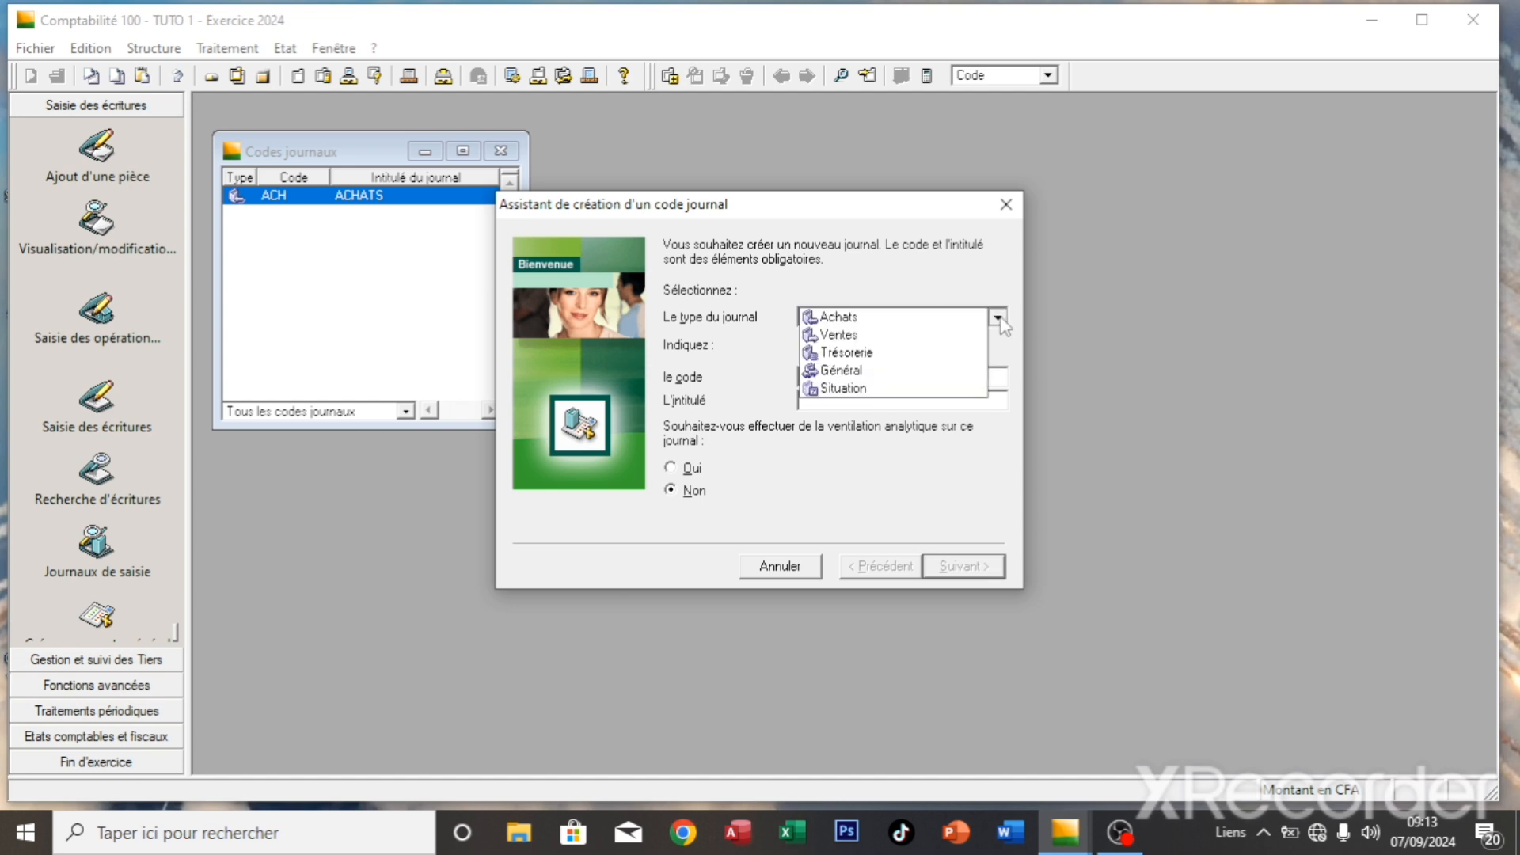
click(933, 335)
click(910, 380)
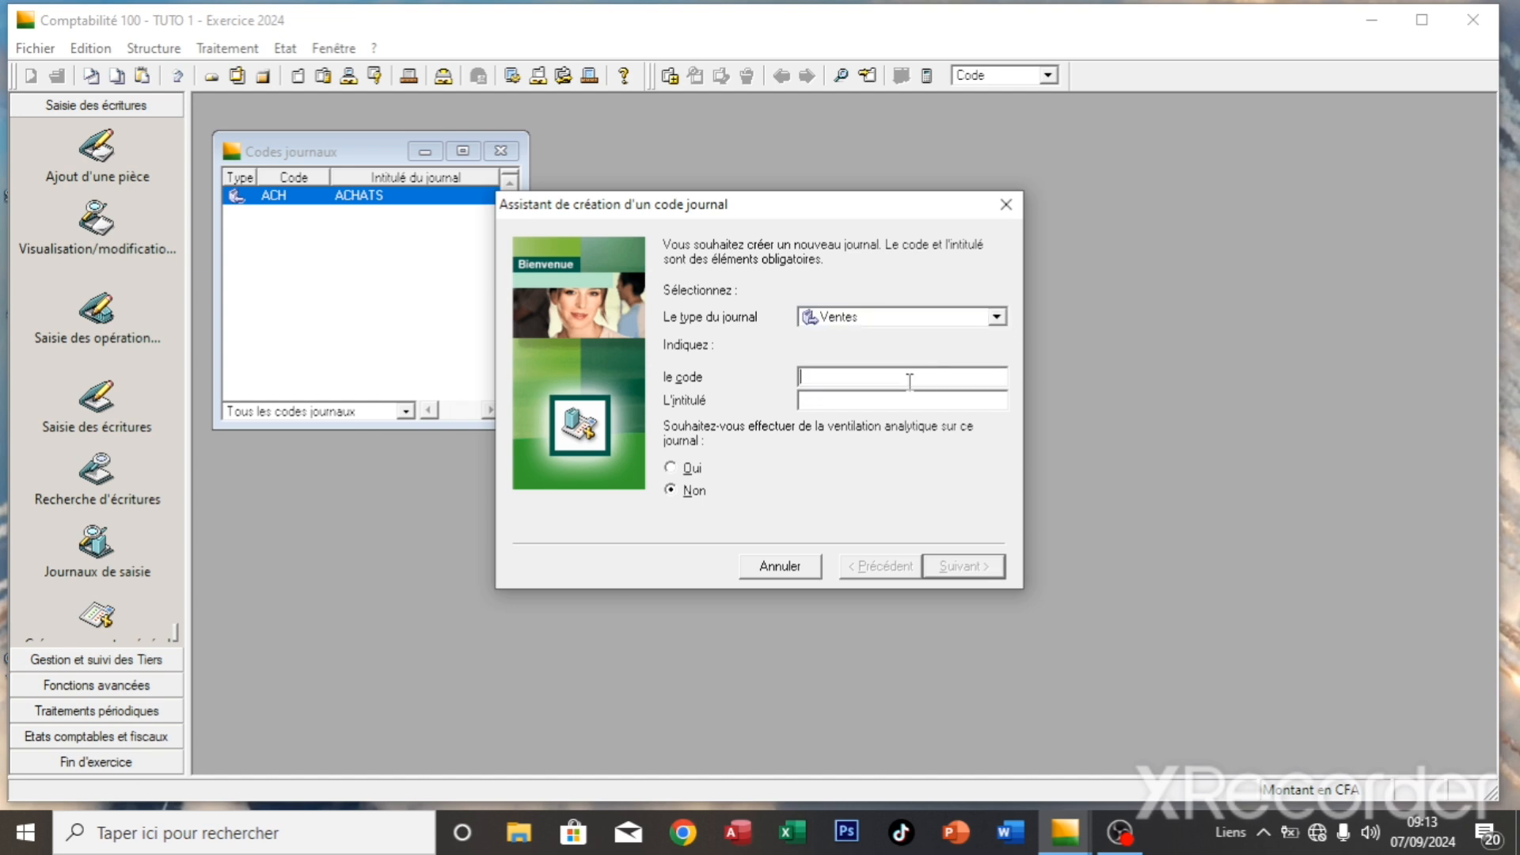
text(VTE)
key(Tab)
text(VENTES)
key(Return)
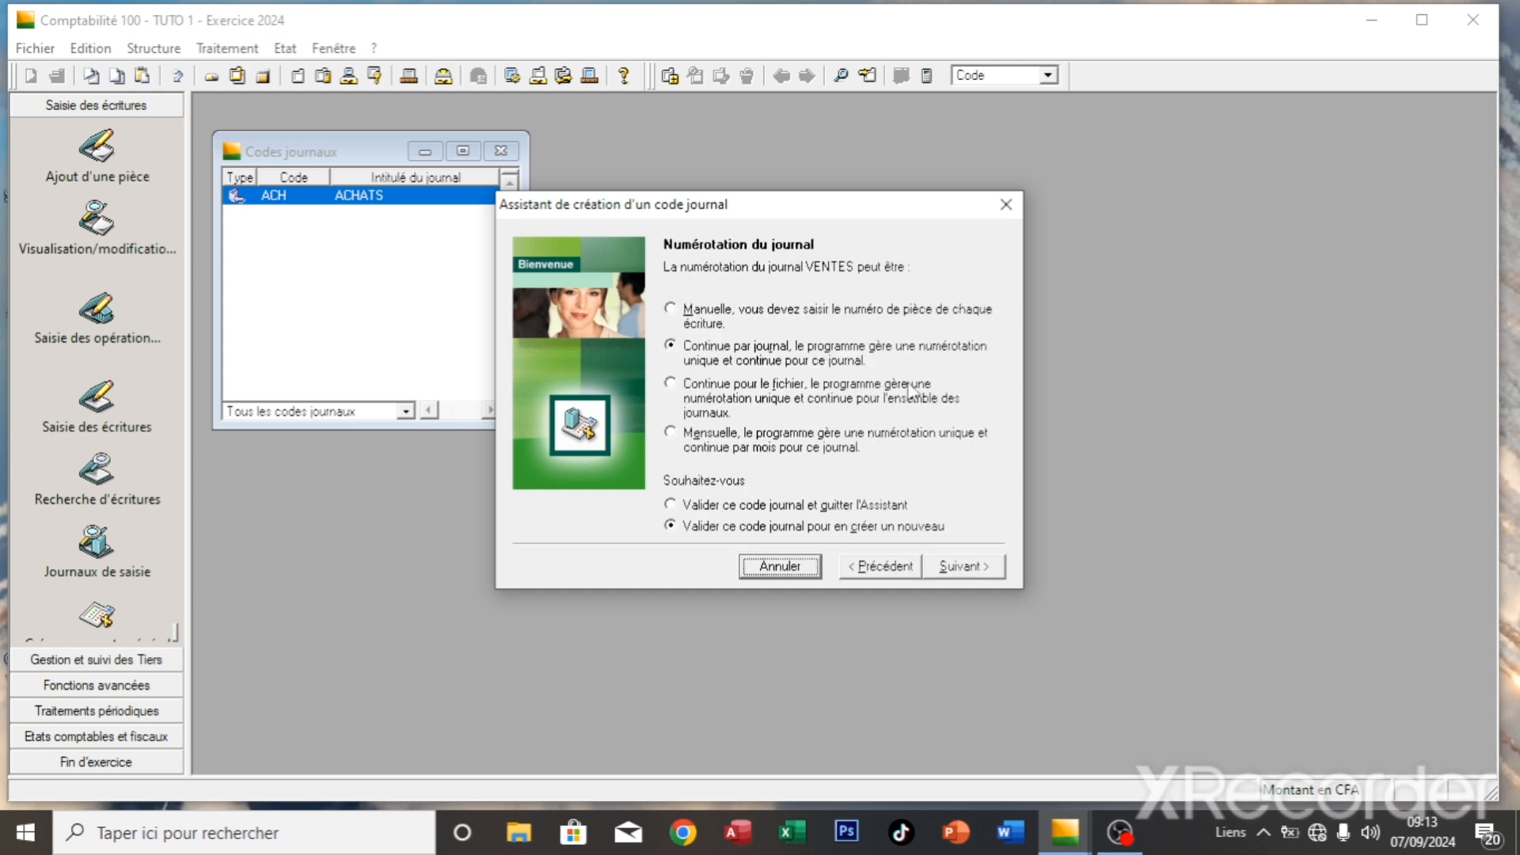
click(685, 315)
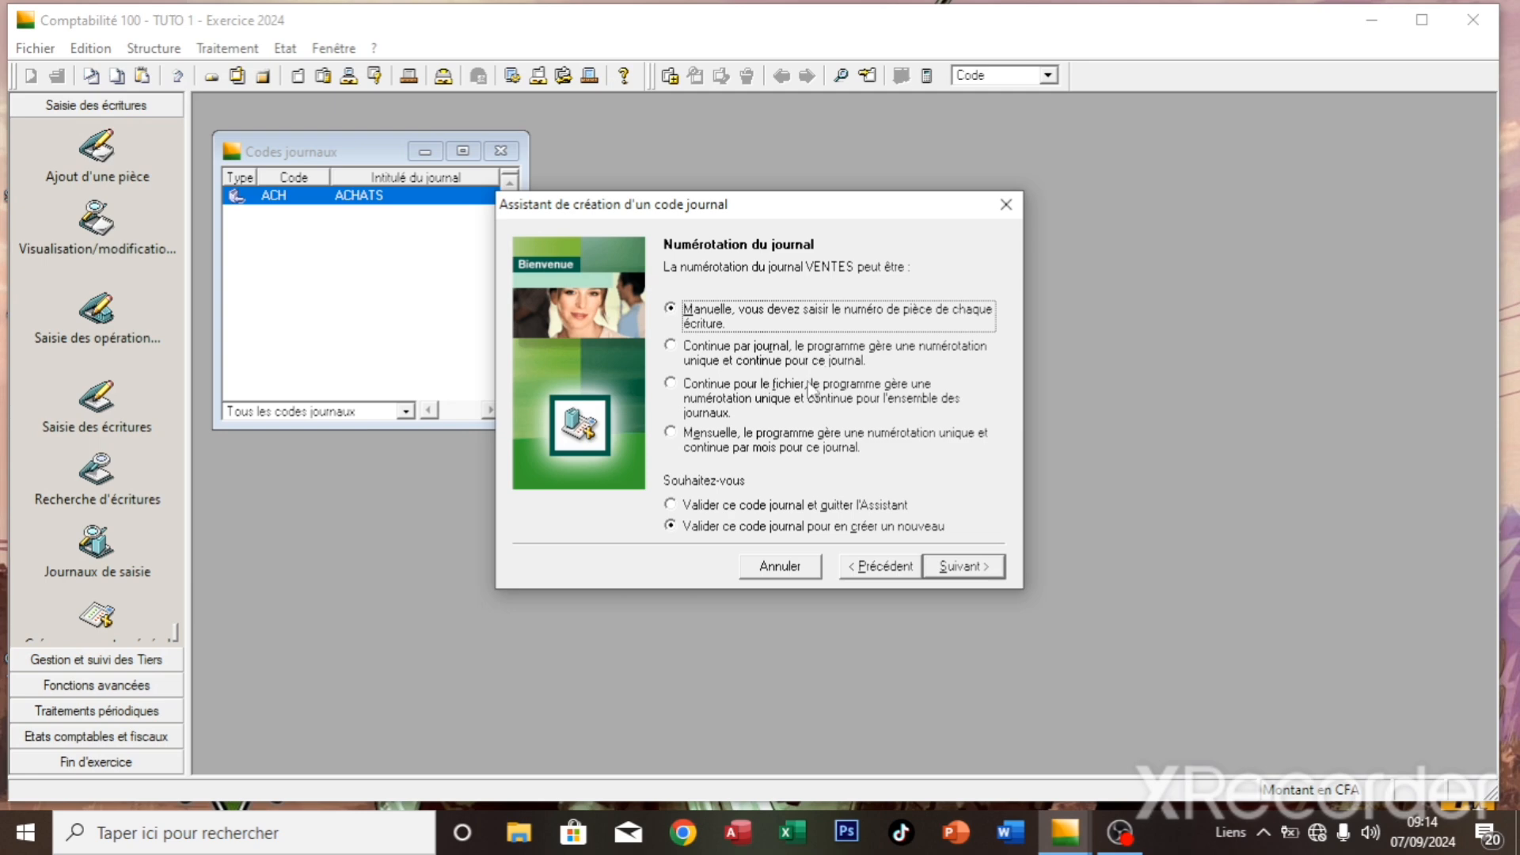
click(958, 564)
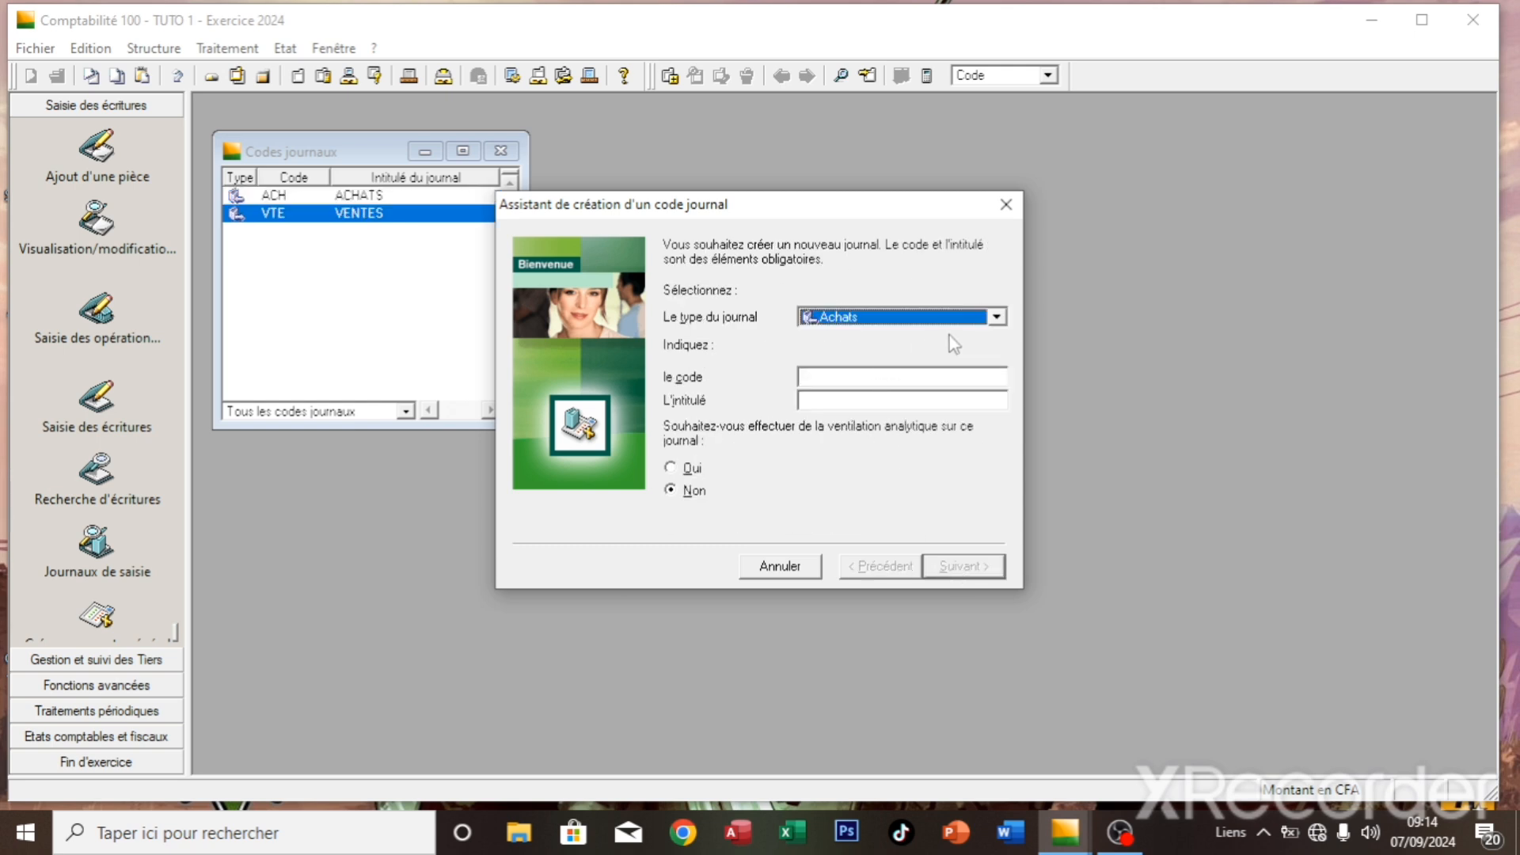
- Start a Trésorerie journal with code CCA and title CCA, reaching its treasury settings page
click(995, 317)
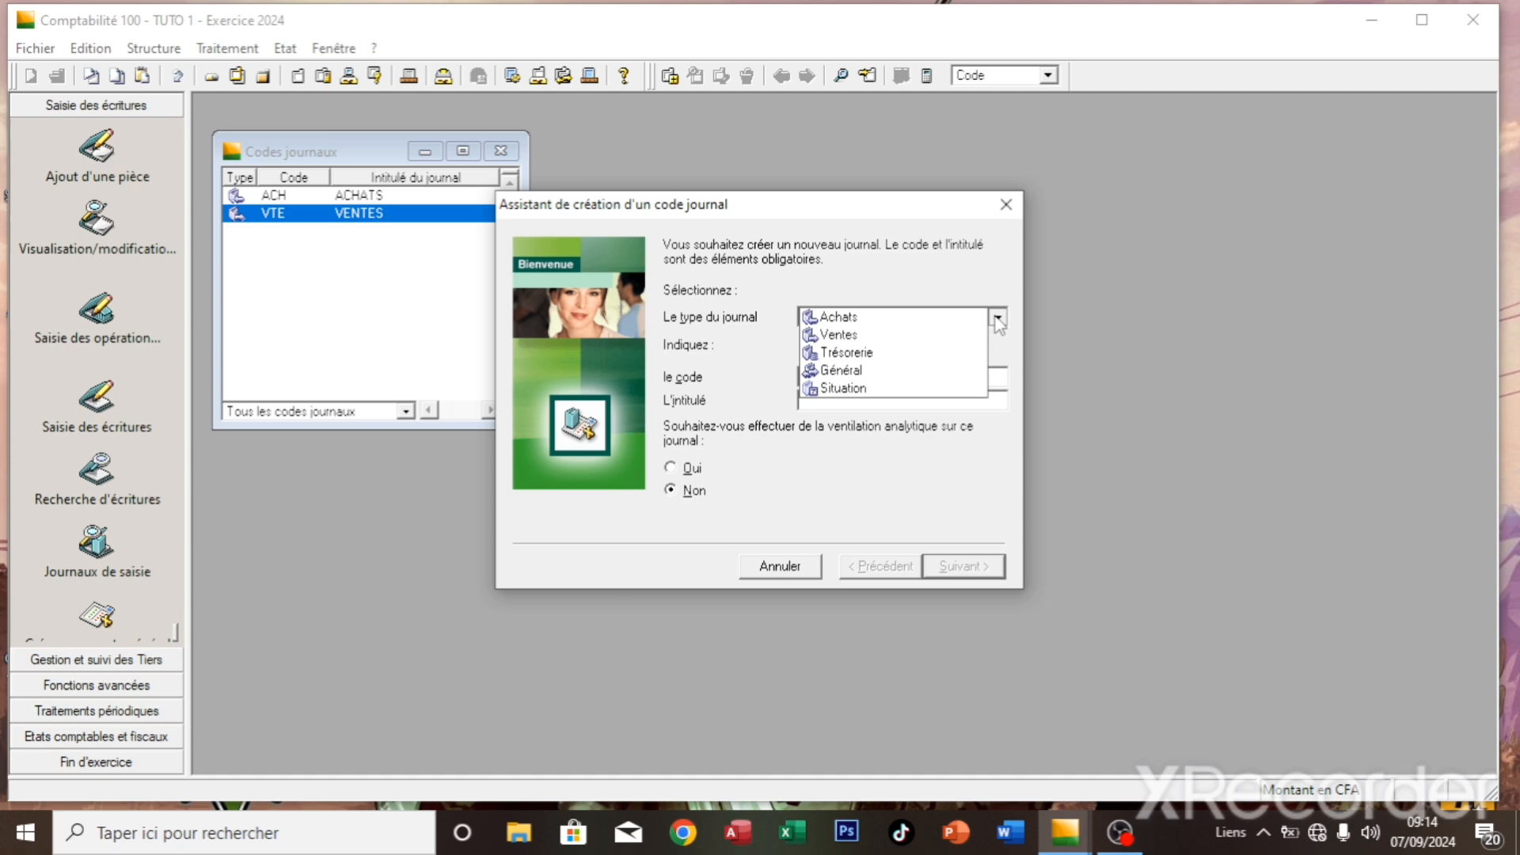
click(950, 362)
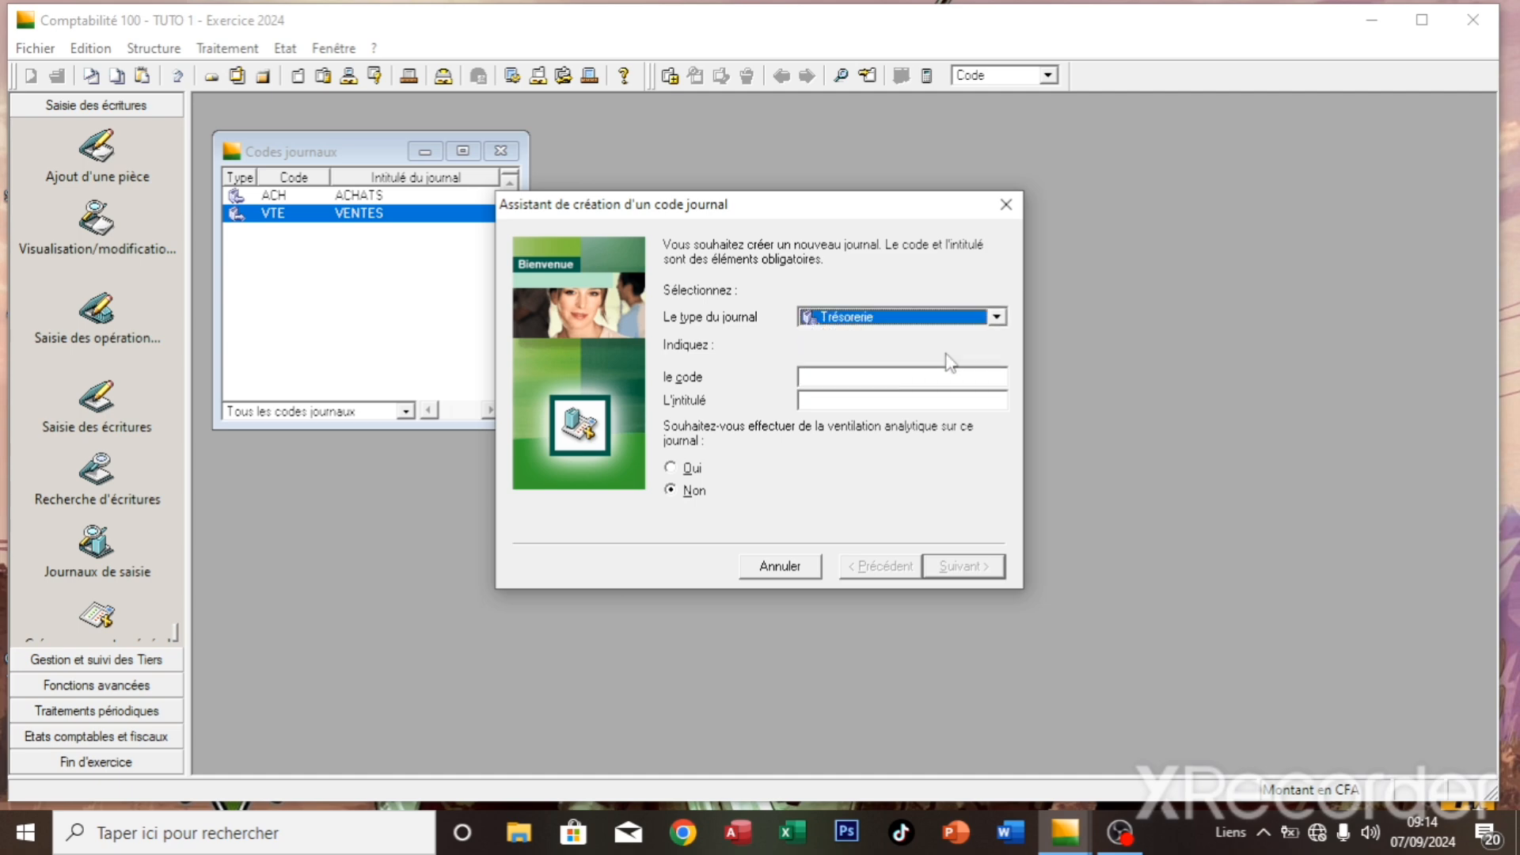
click(940, 378)
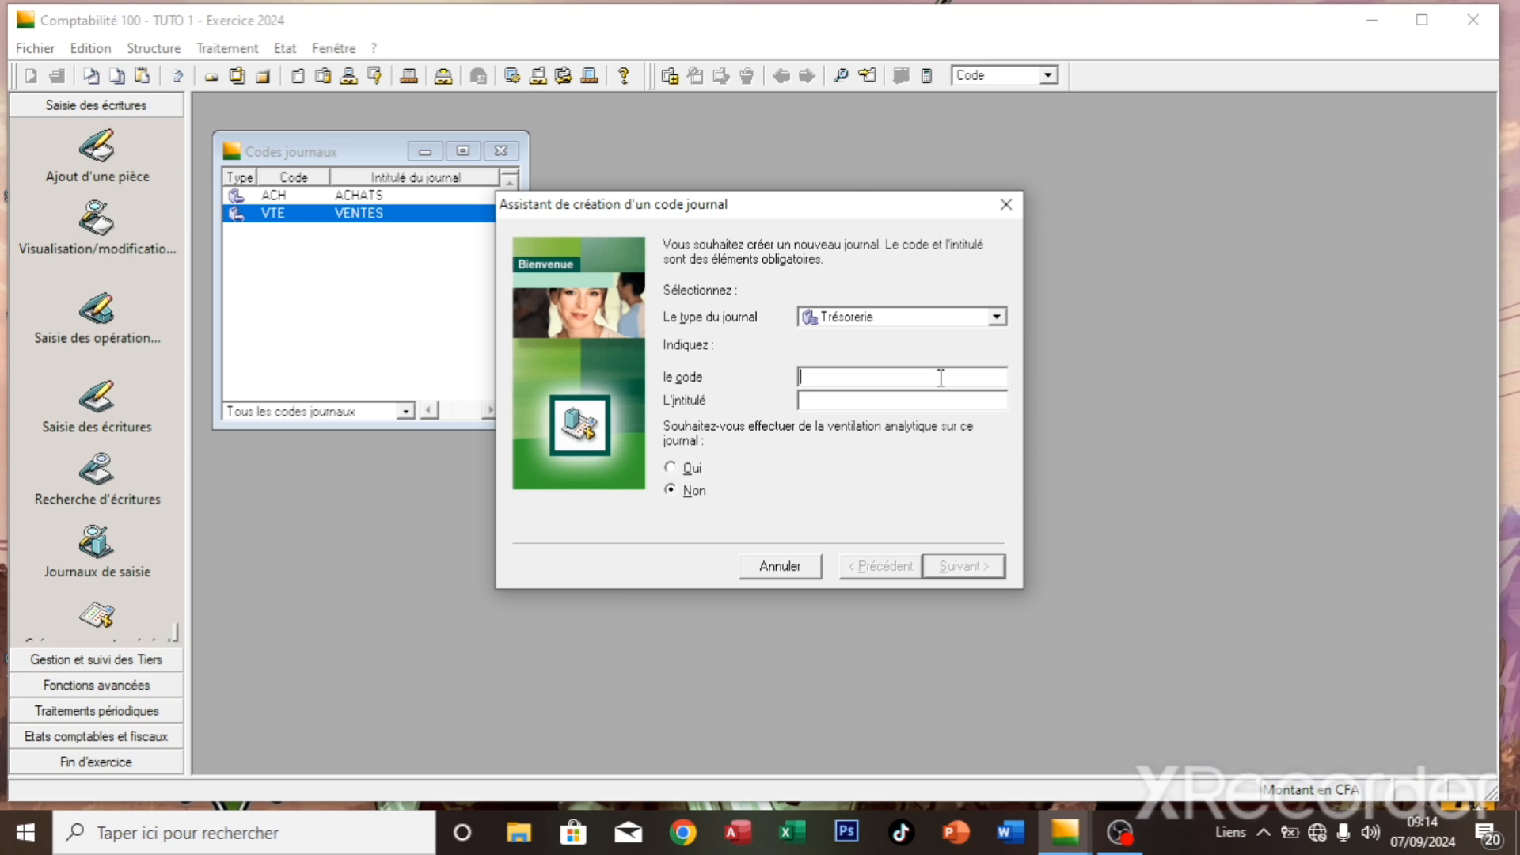
text(CCA)
key(Tab)
text(CCA)
key(Return)
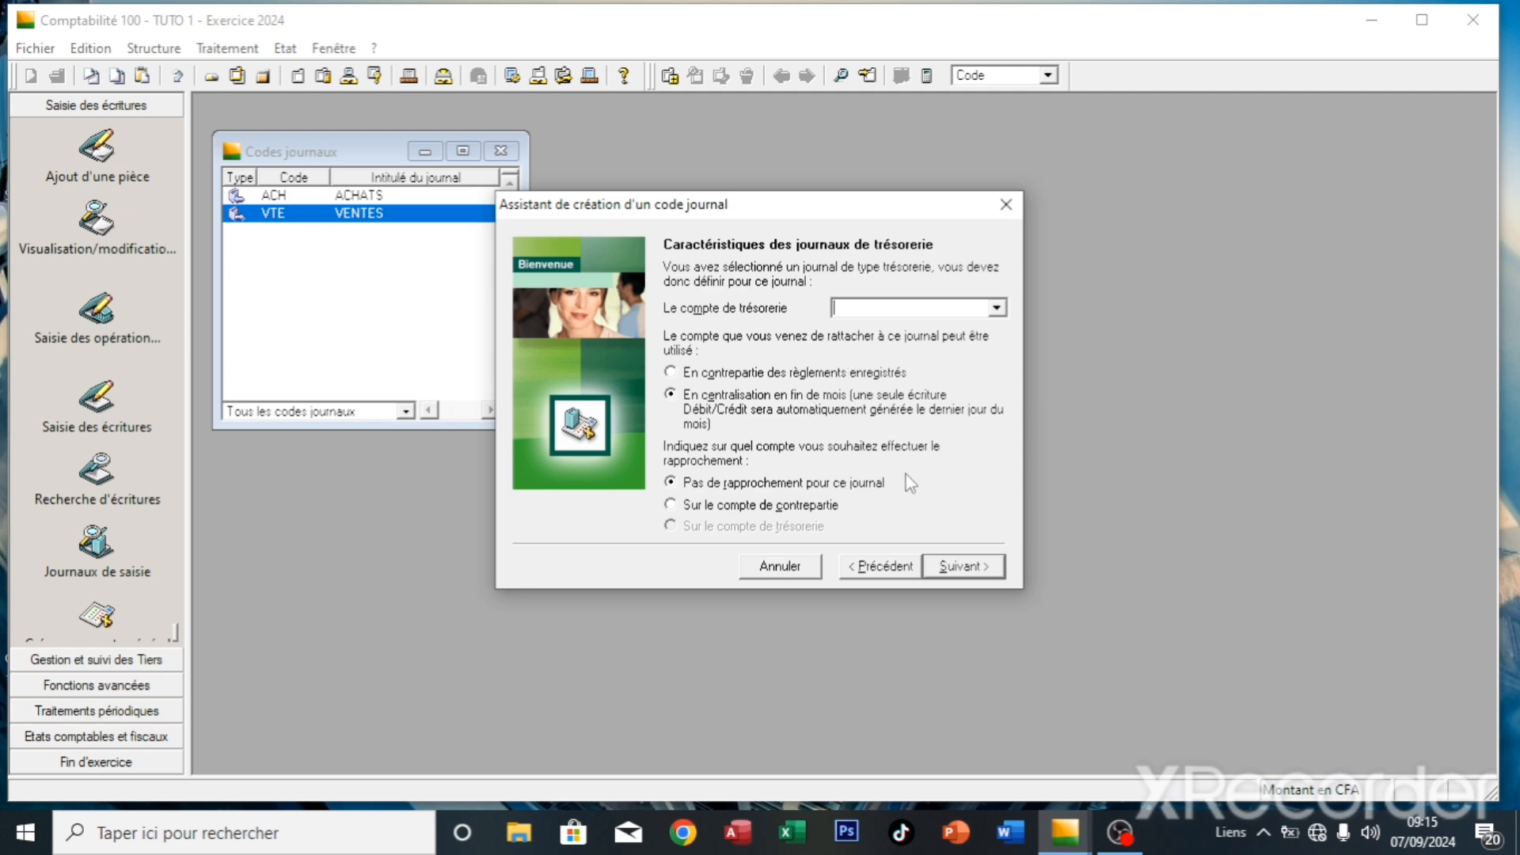
- Abandon the CCA treasury journal after the mandatory treasury account warning
click(969, 570)
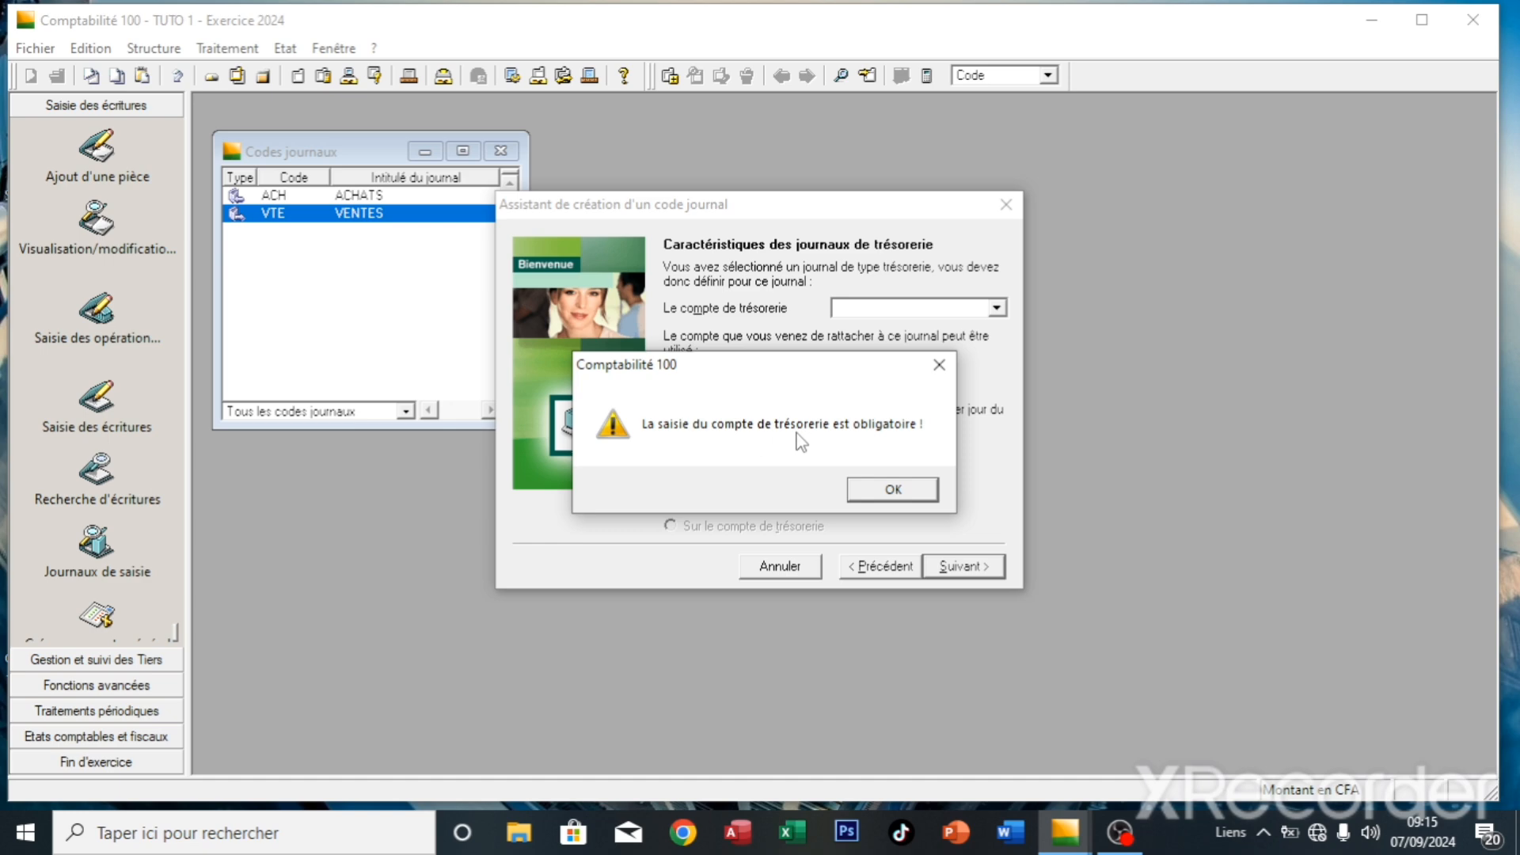
click(894, 492)
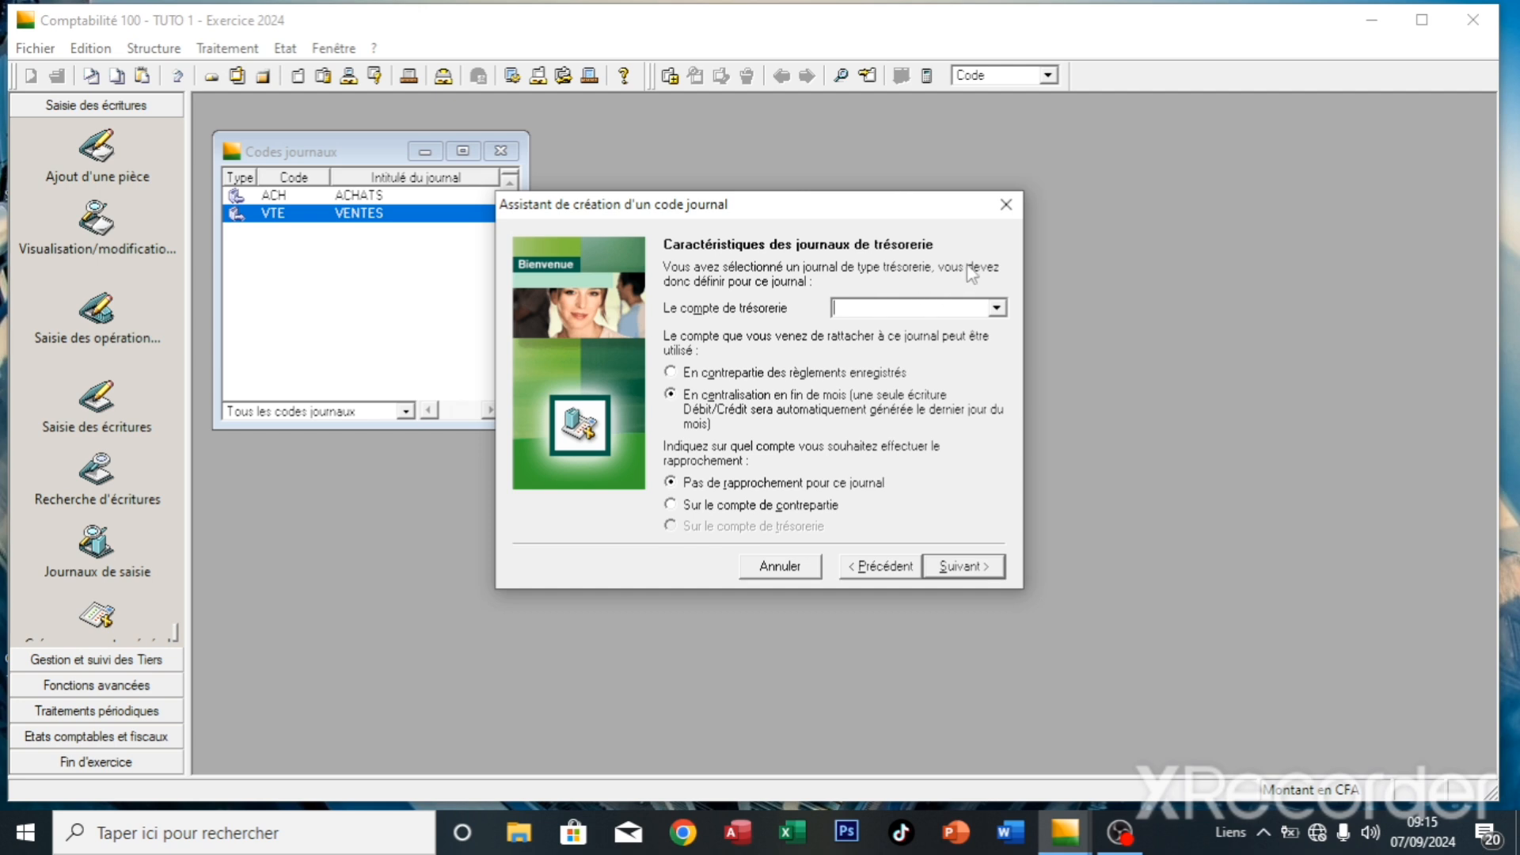
click(873, 567)
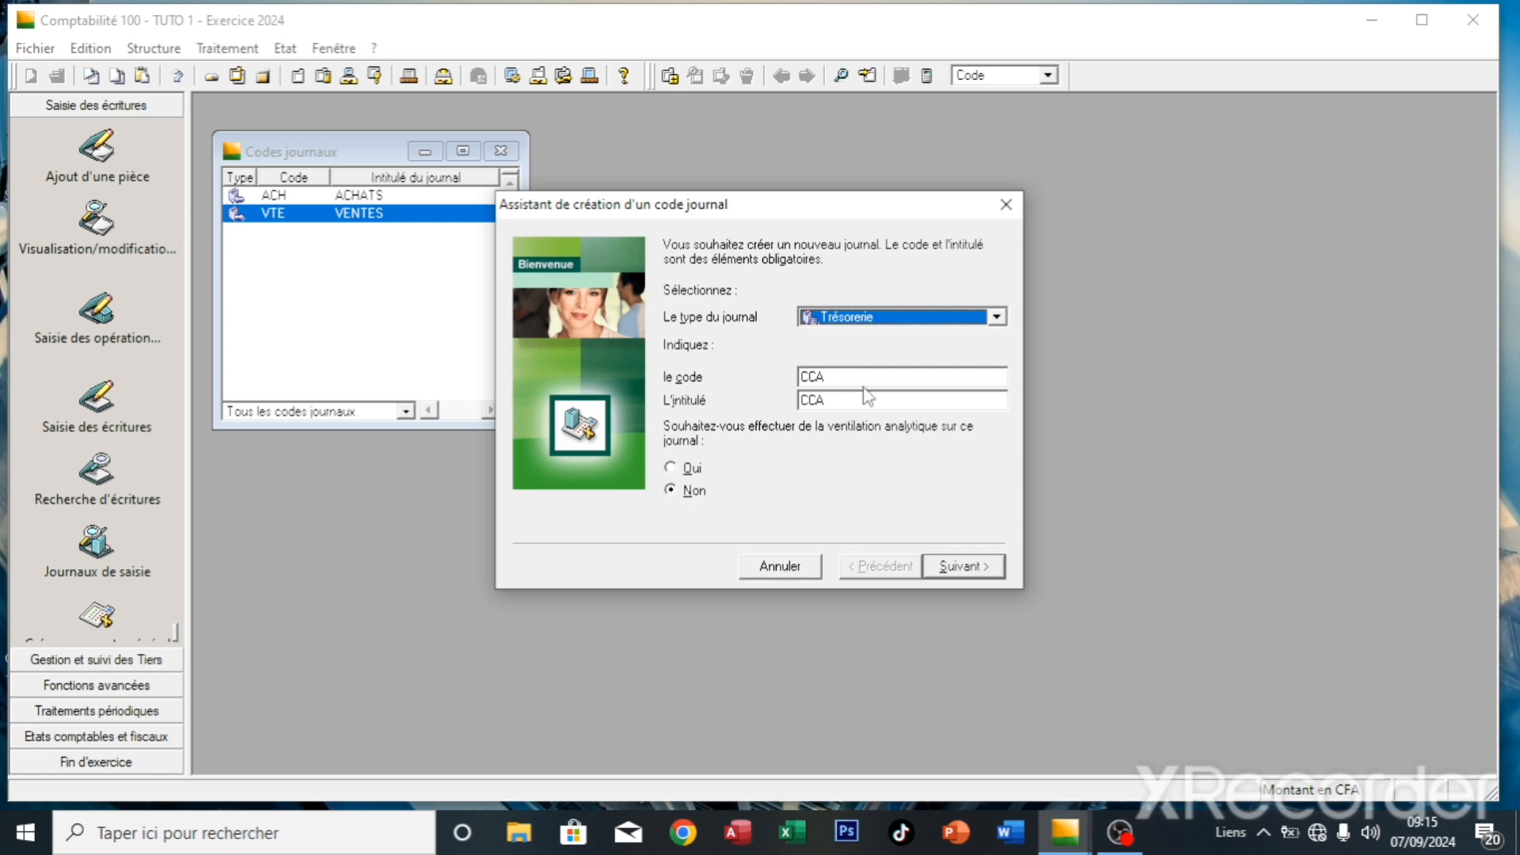
key(Escape)
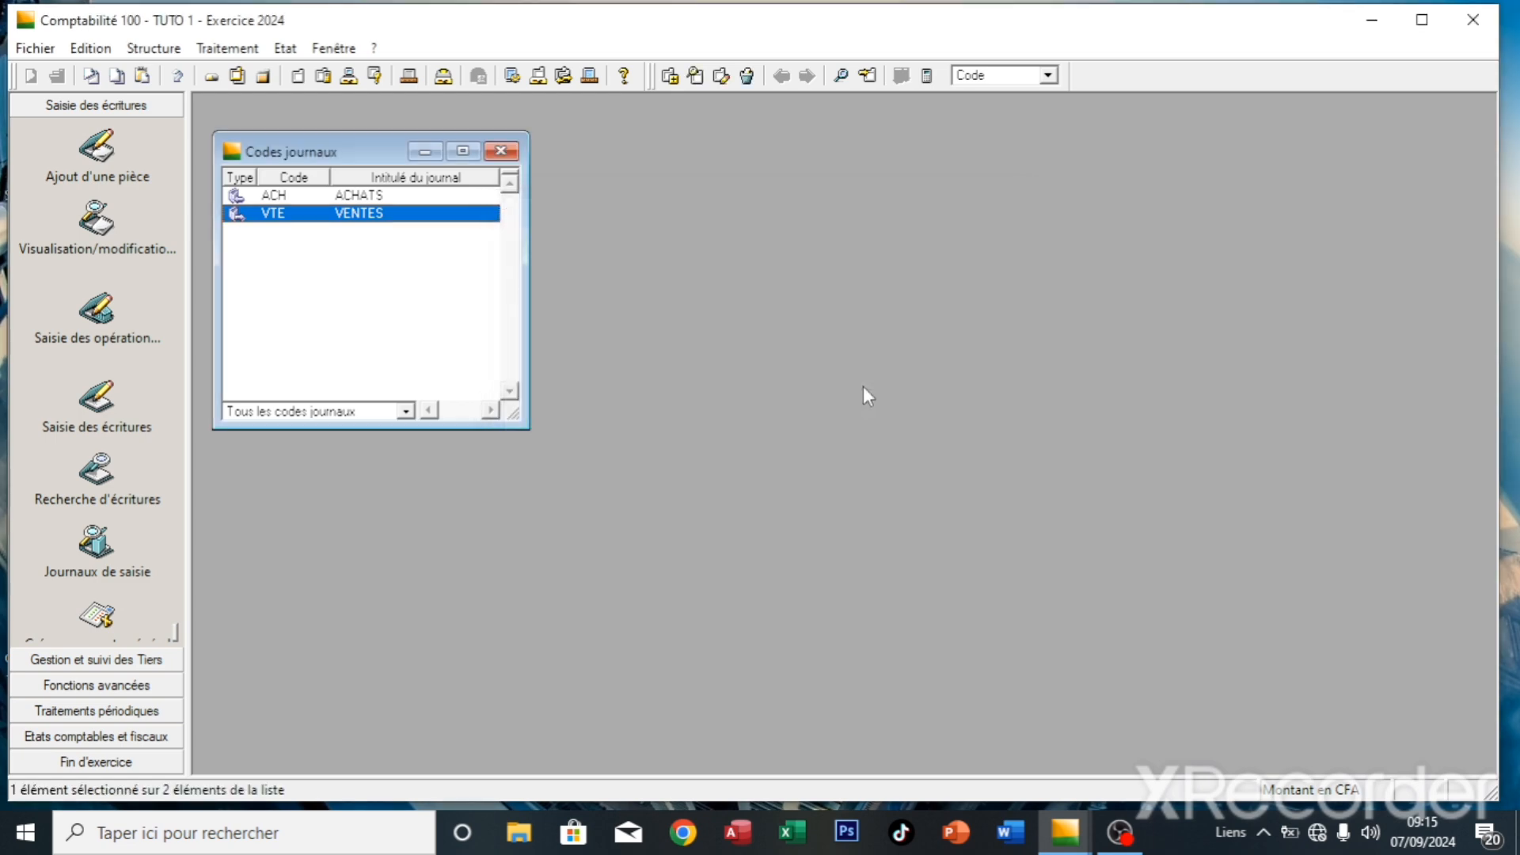
- Reopen the chart of accounts and bring up its list actions
click(170, 49)
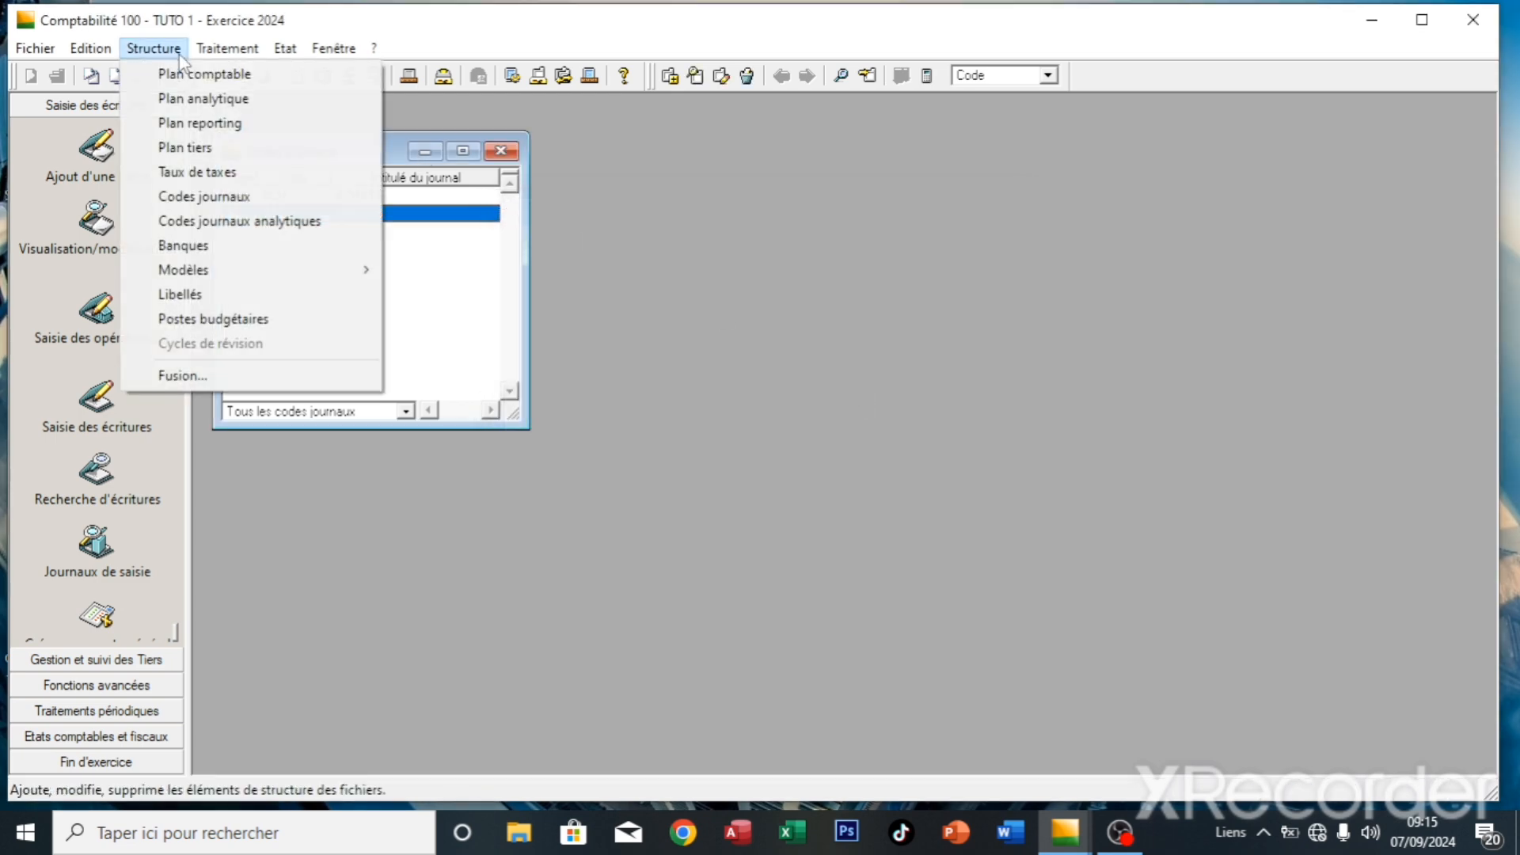
click(198, 74)
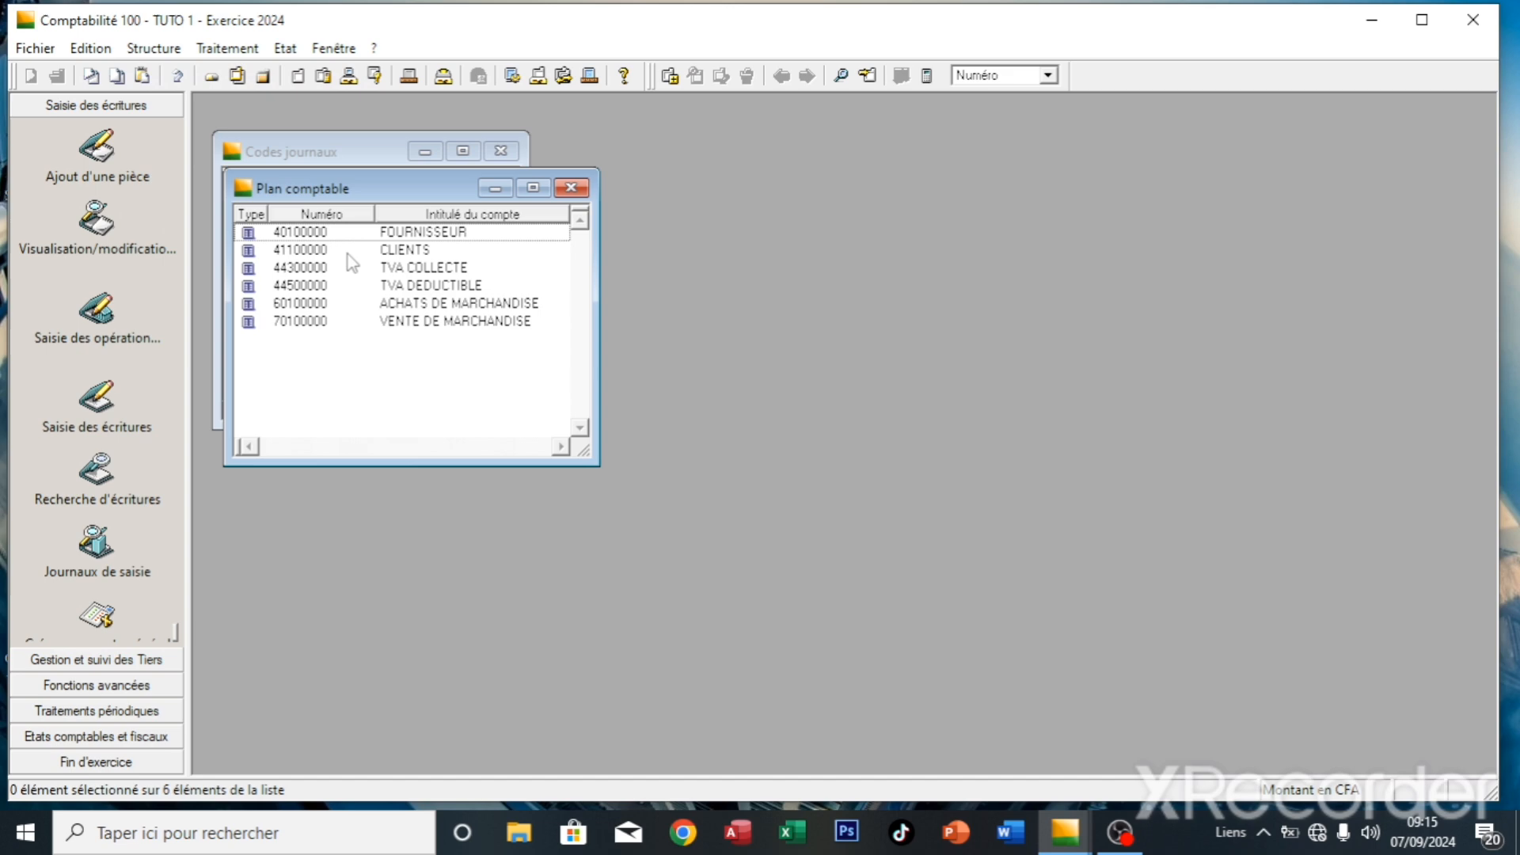
right_click(371, 349)
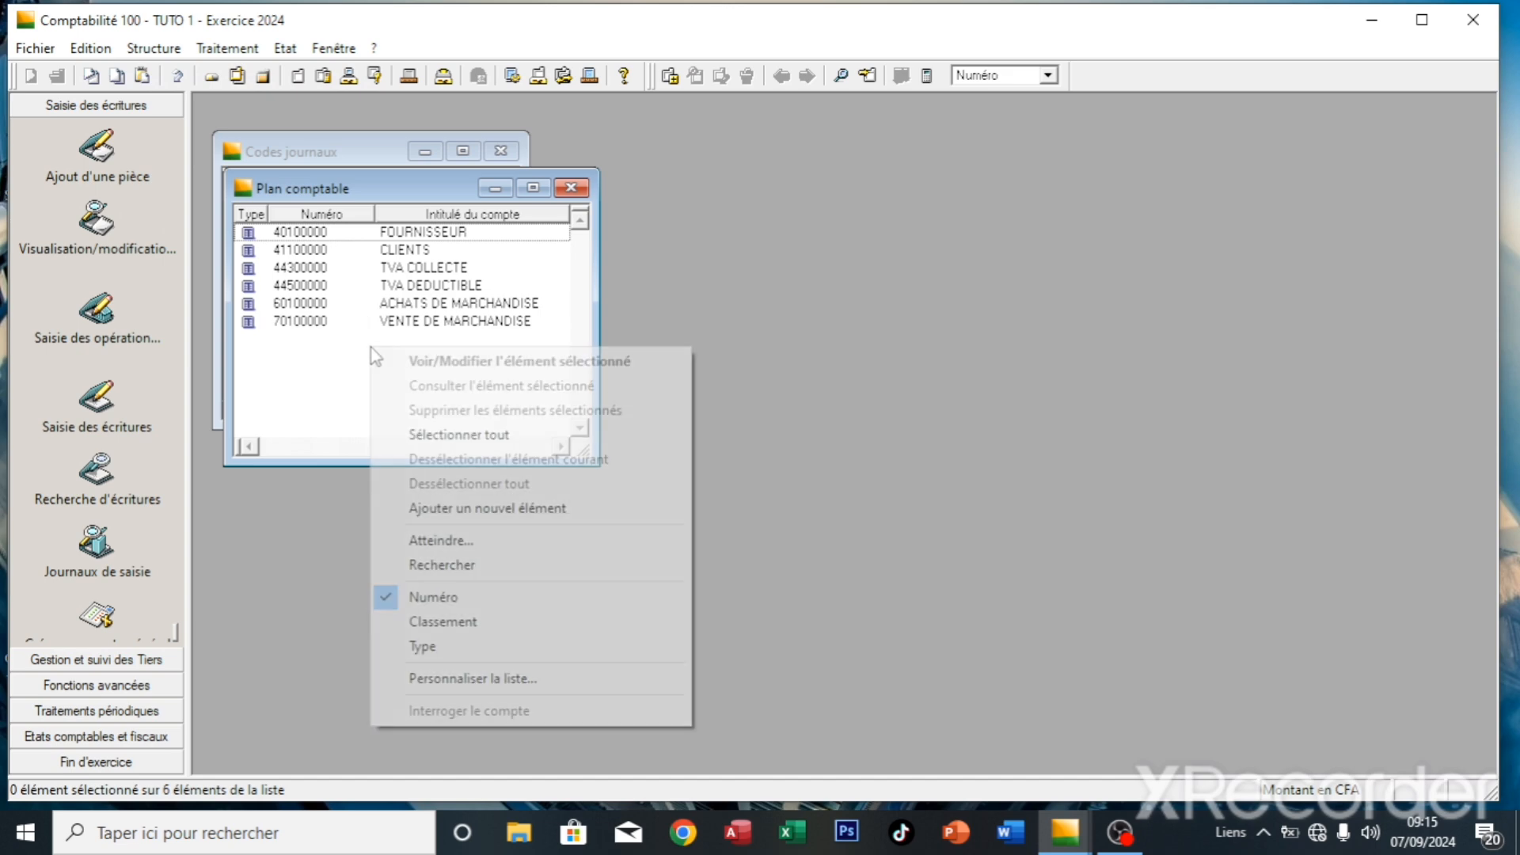
- Add general account 521 titled CCA (52100000) and close the creation wizard
click(541, 507)
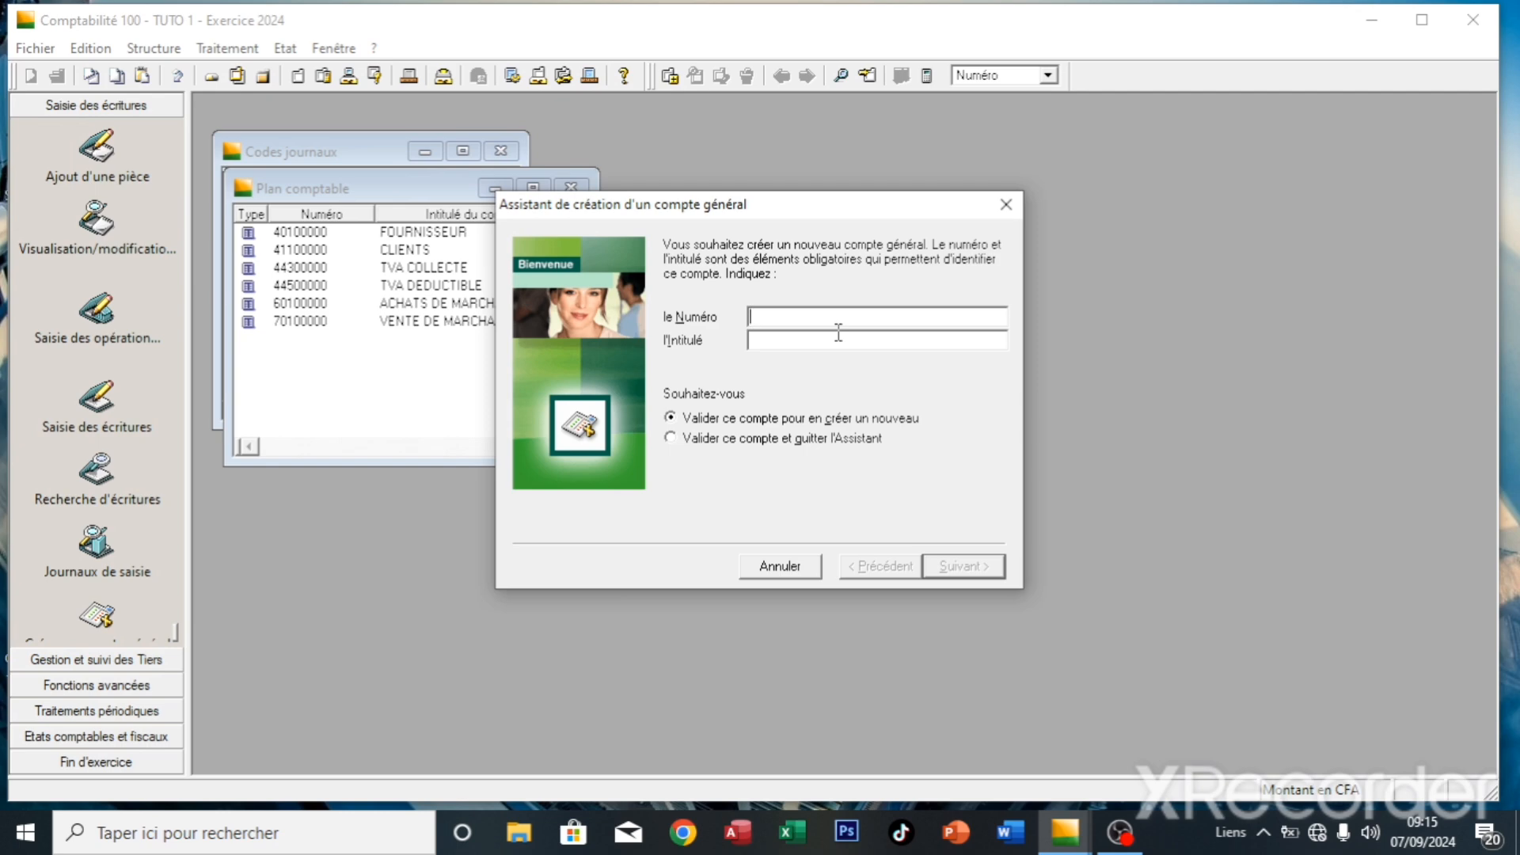
text(521)
text(B)
key(BackSpace)
text(CCA)
key(Return)
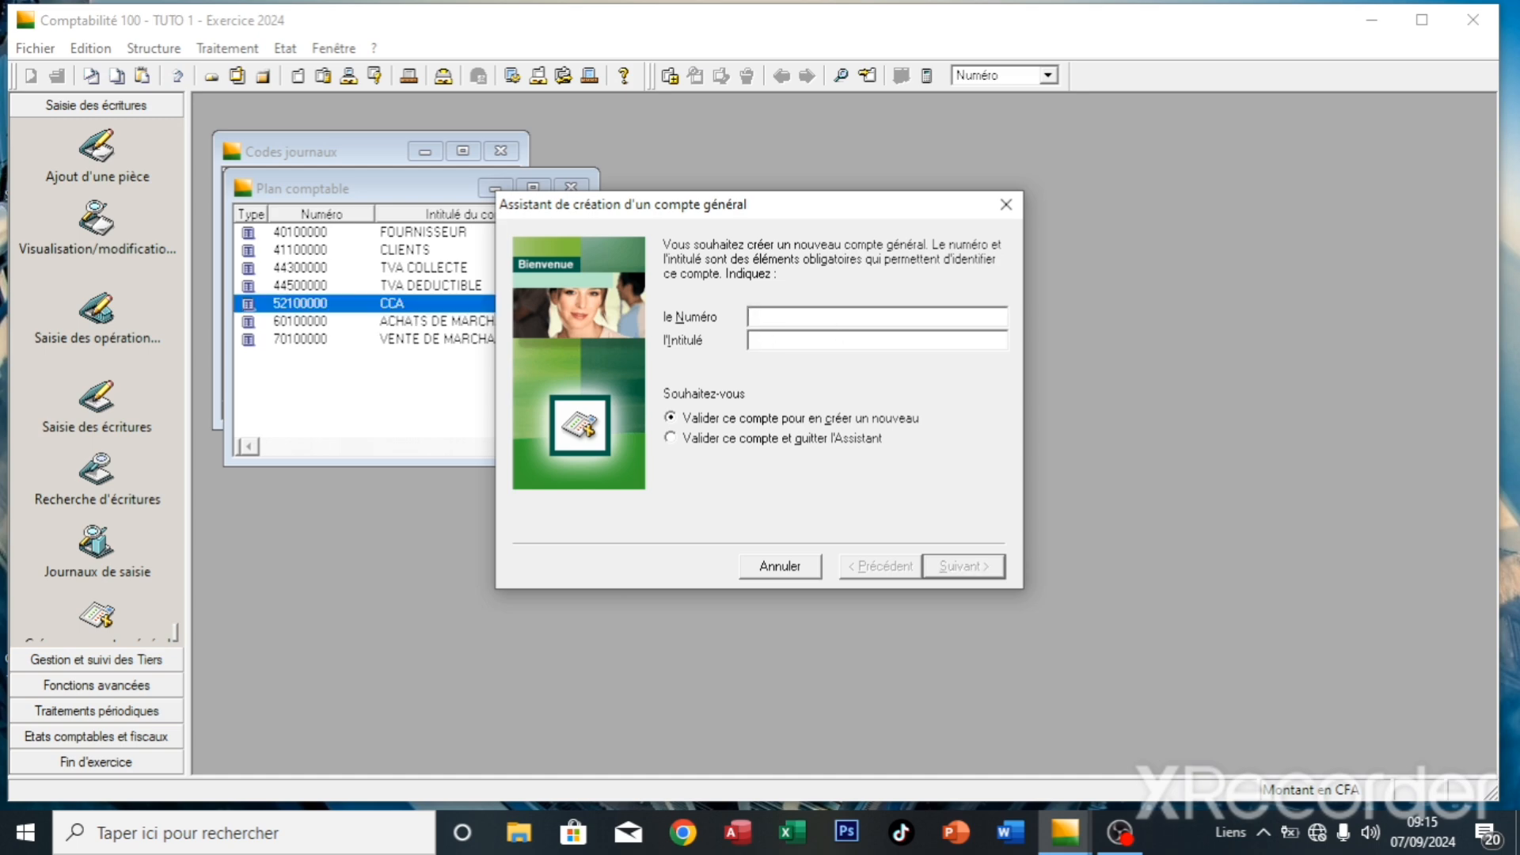
click(1005, 205)
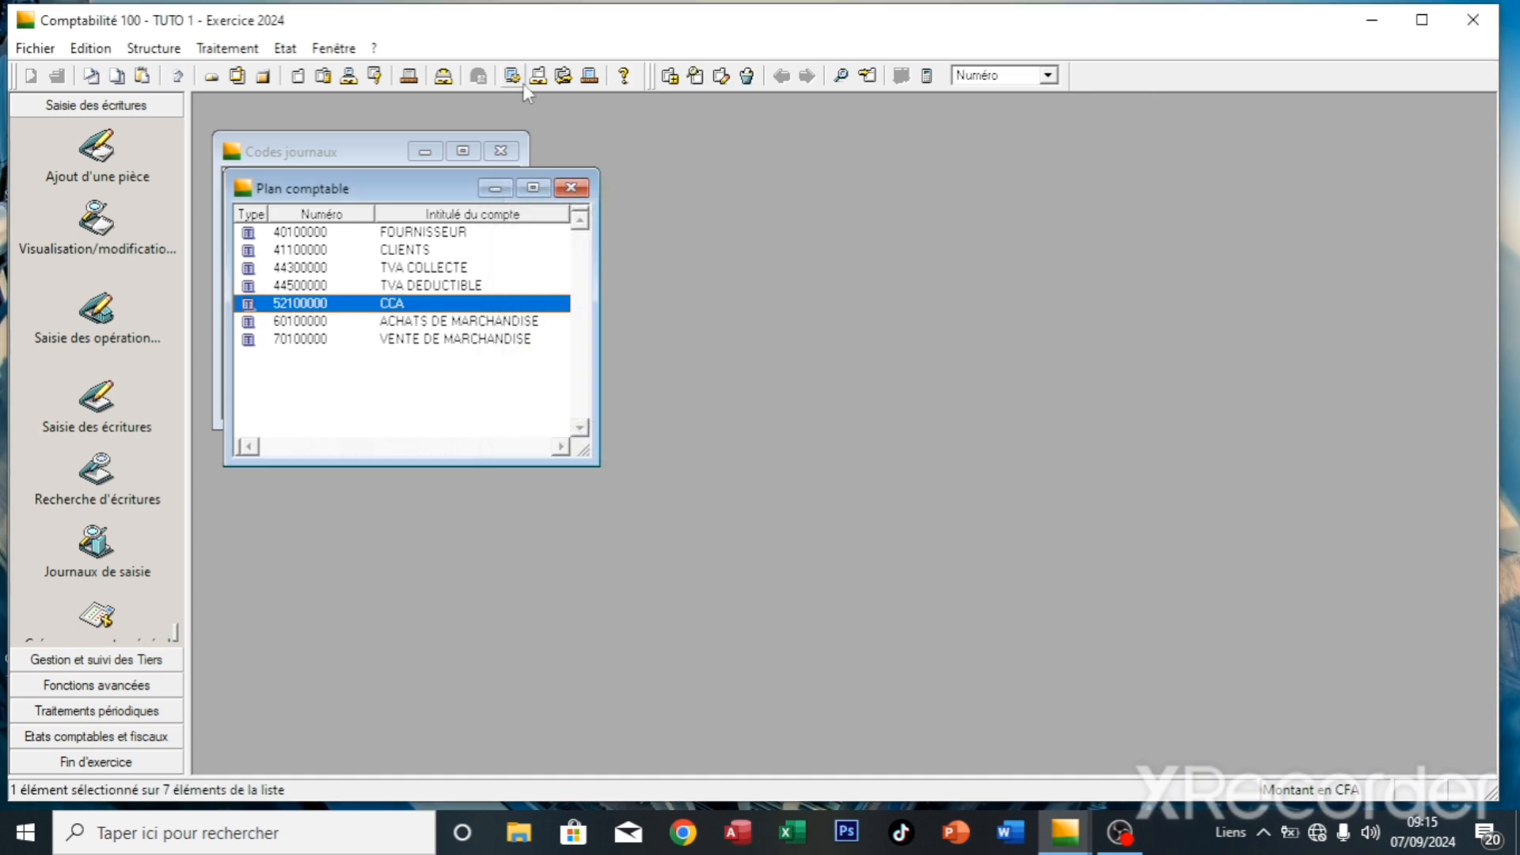
- Start a new Trésorerie journal with code and title CCA, advancing to its treasury settings
click(368, 133)
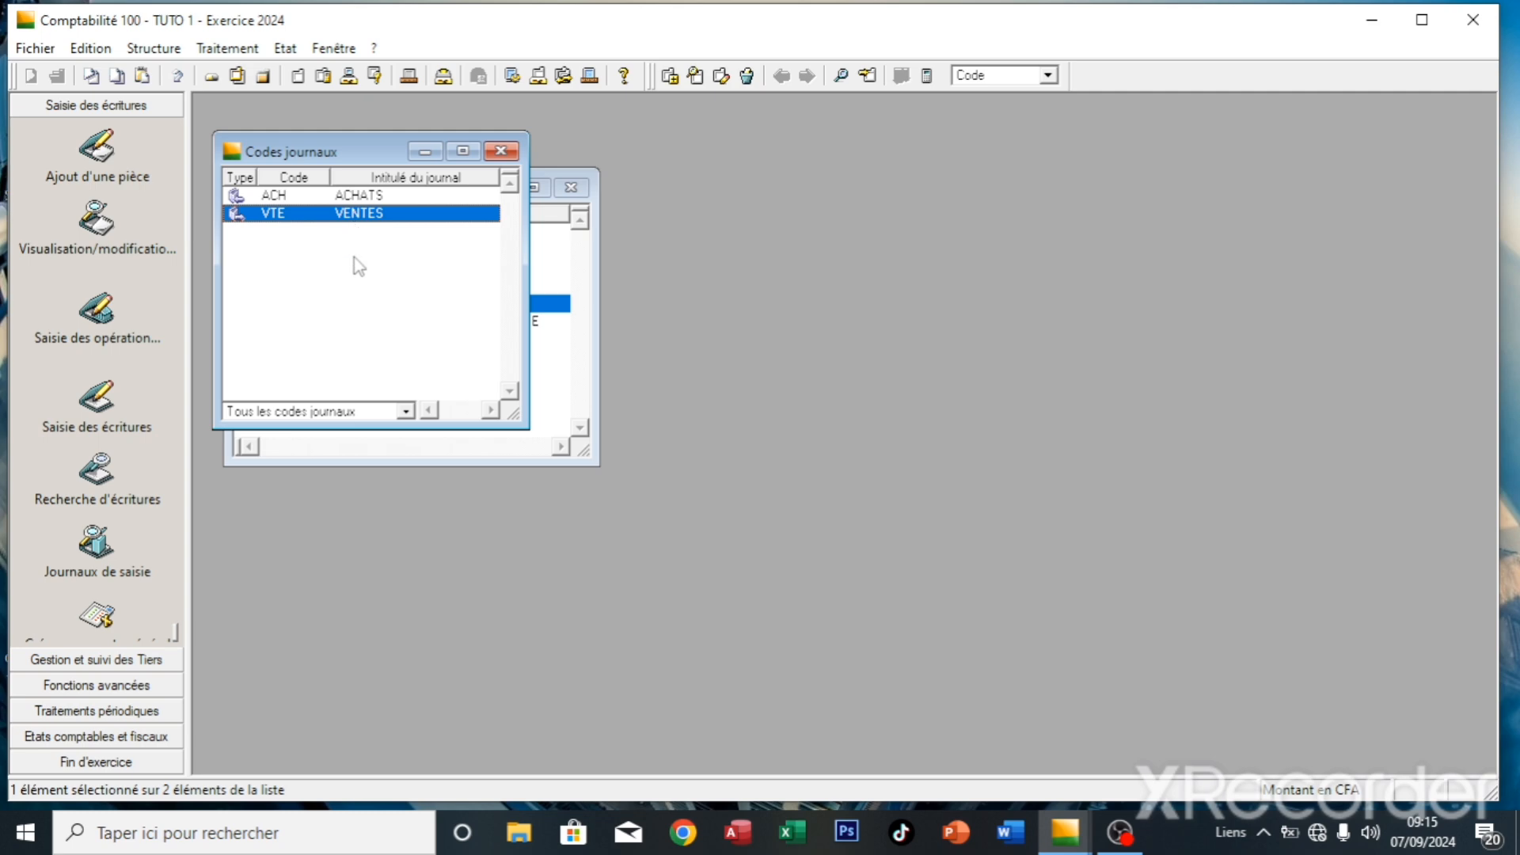
right_click(355, 259)
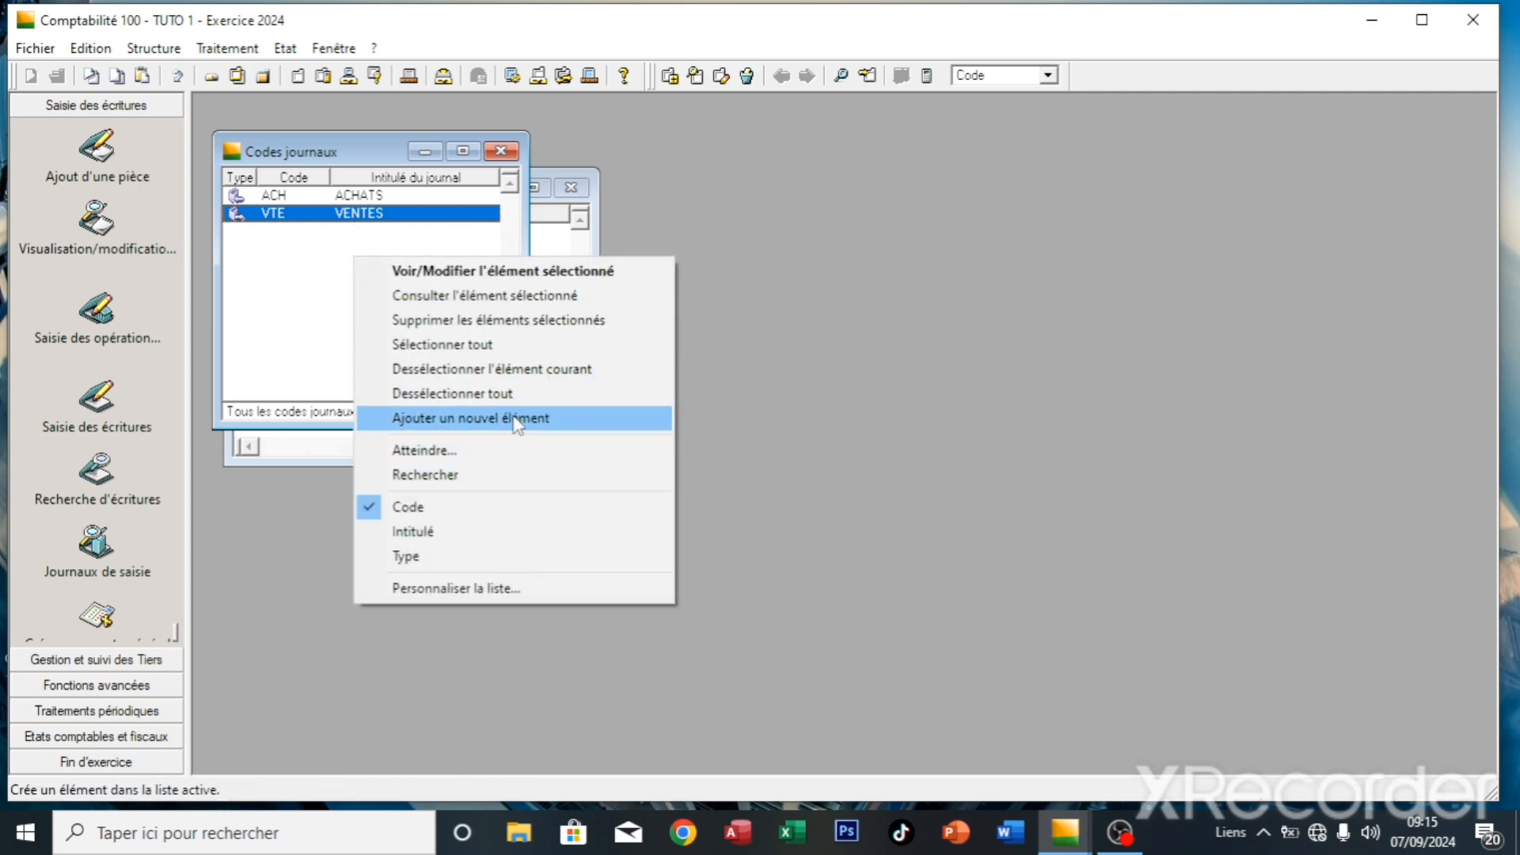
click(451, 417)
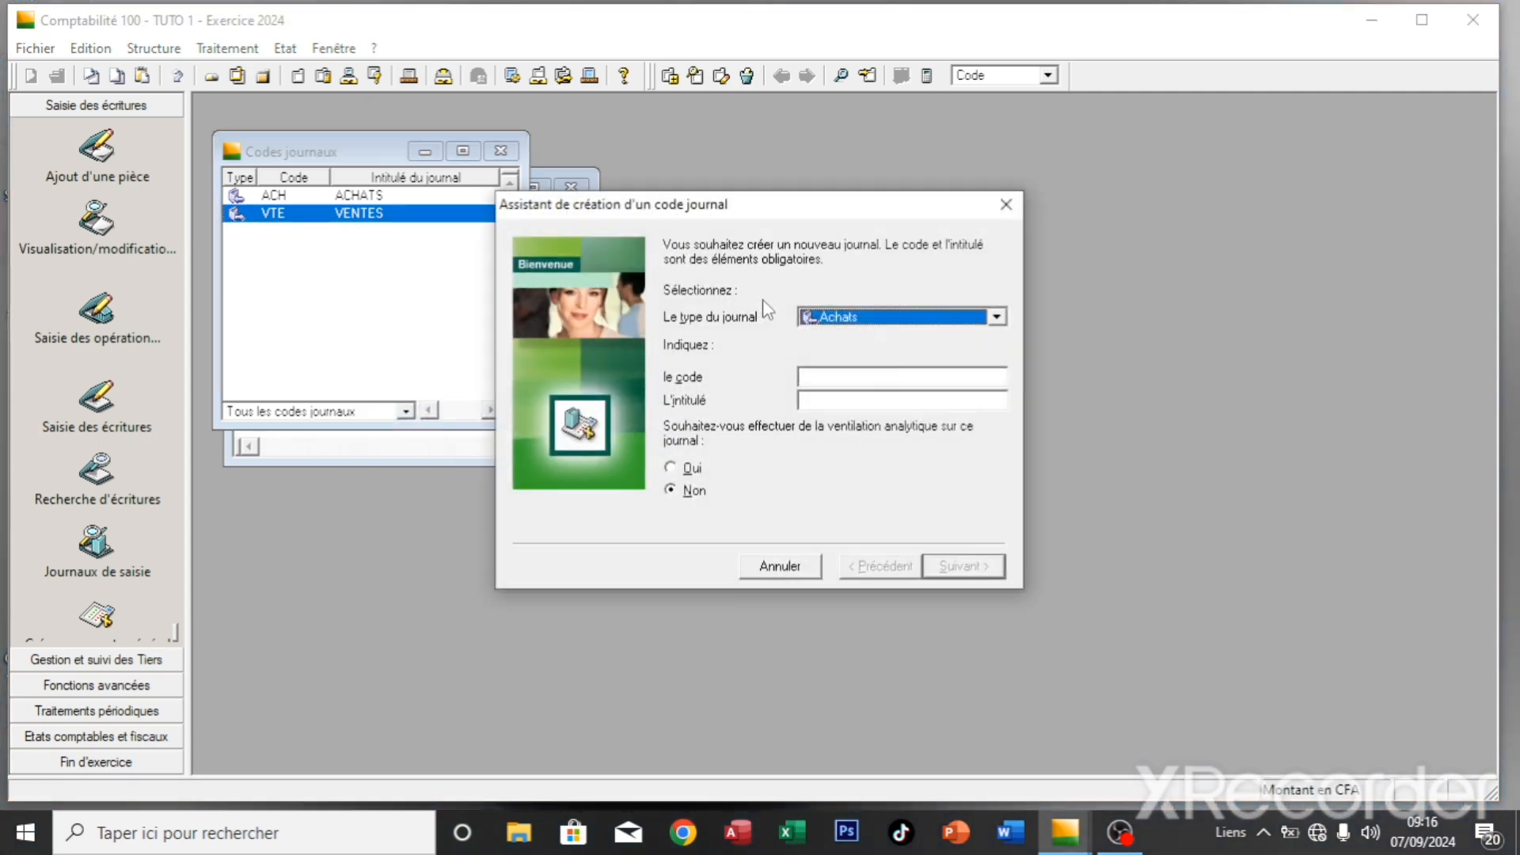
click(998, 317)
click(927, 353)
click(932, 384)
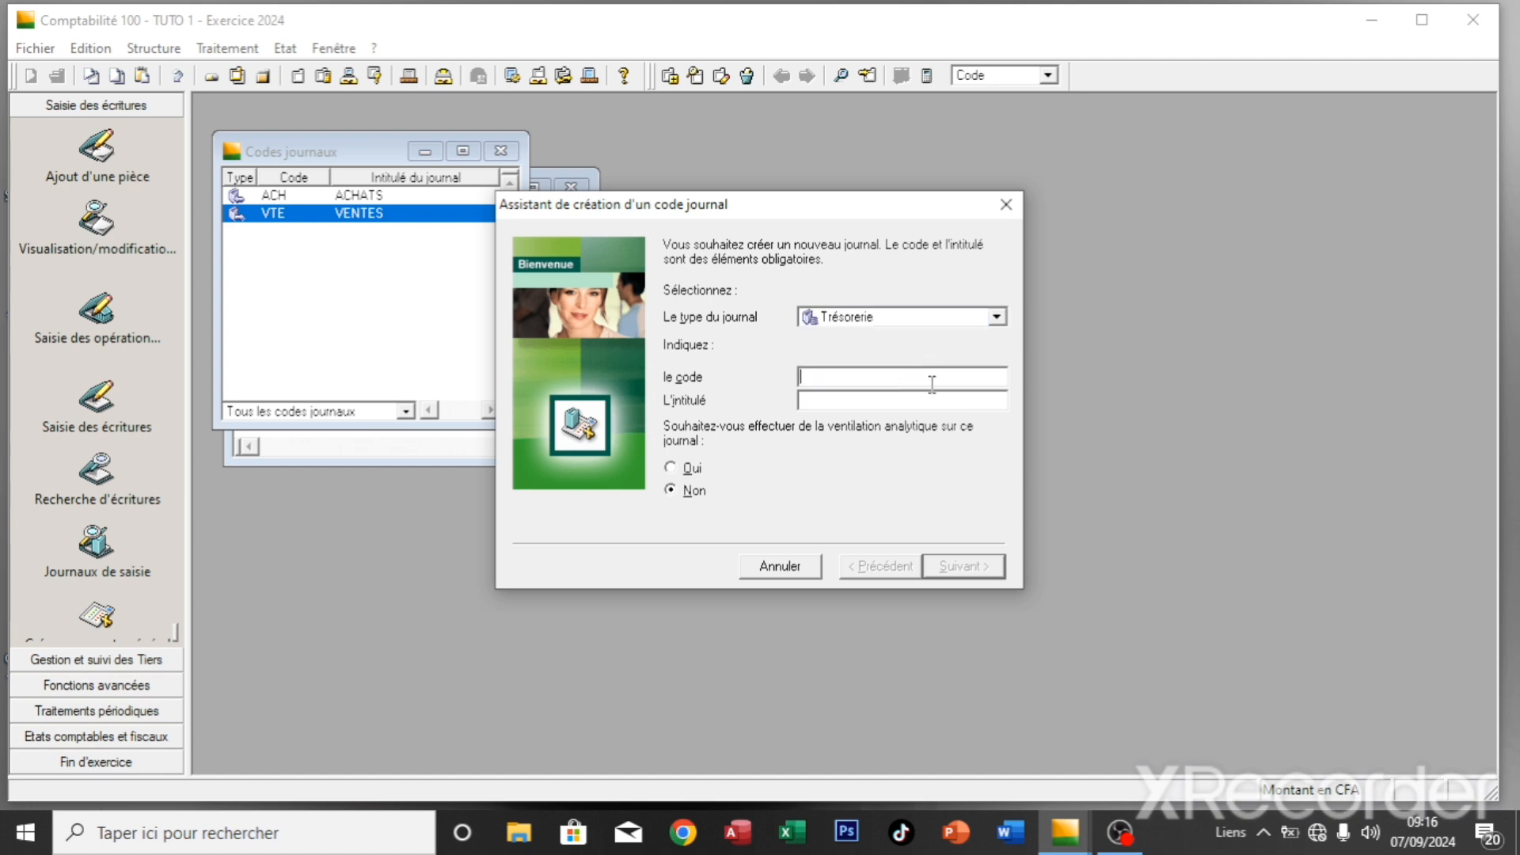
text(CCACCA)
key(Return)
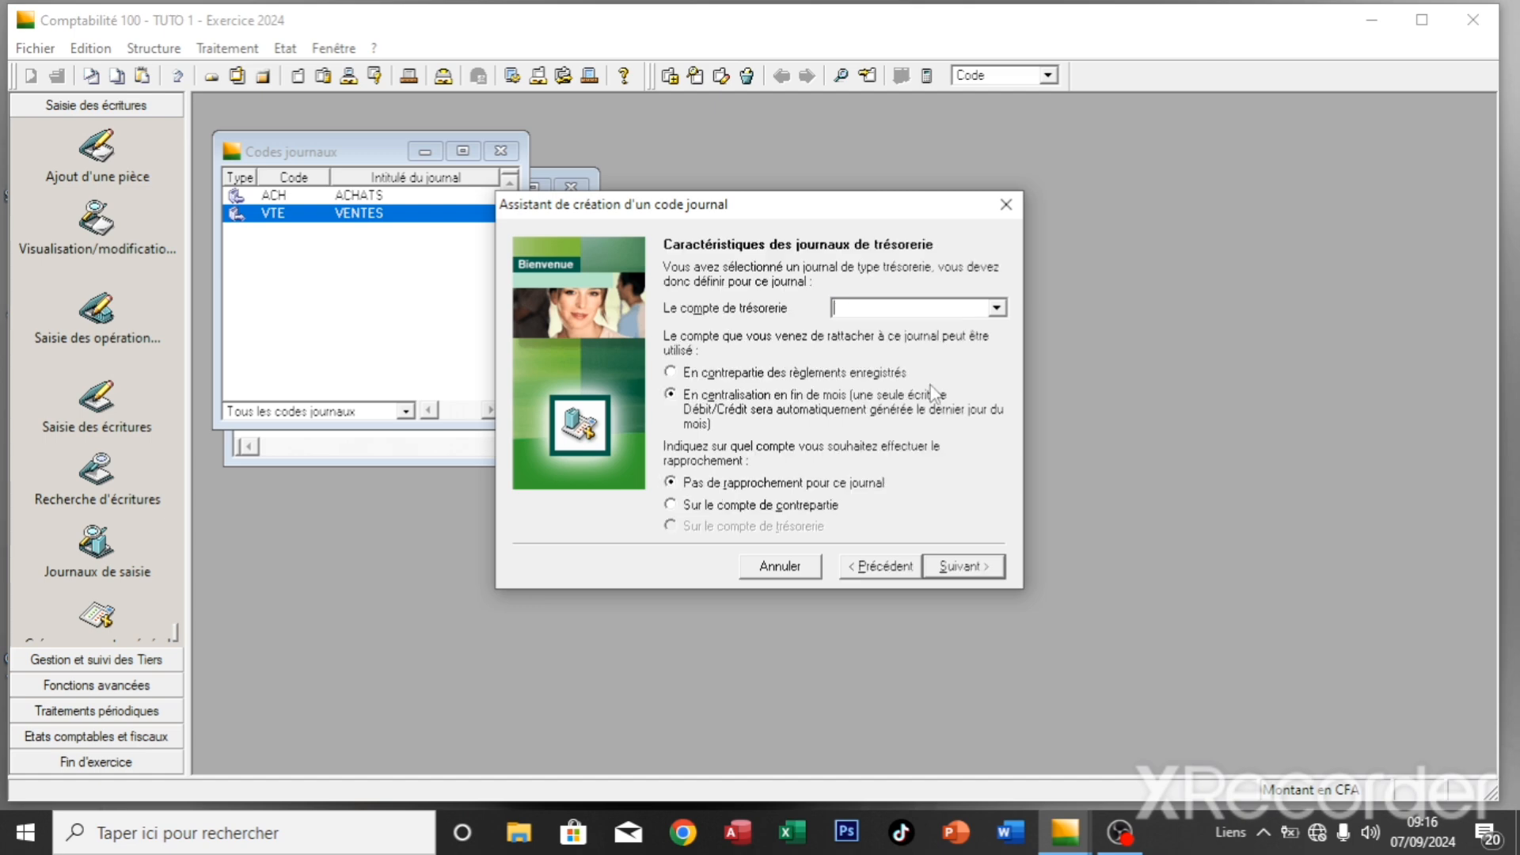
- Link the CCA journal to account 52100000, as payment counterpart, reconciled on the counterpart account
click(934, 307)
text(52100000)
click(786, 374)
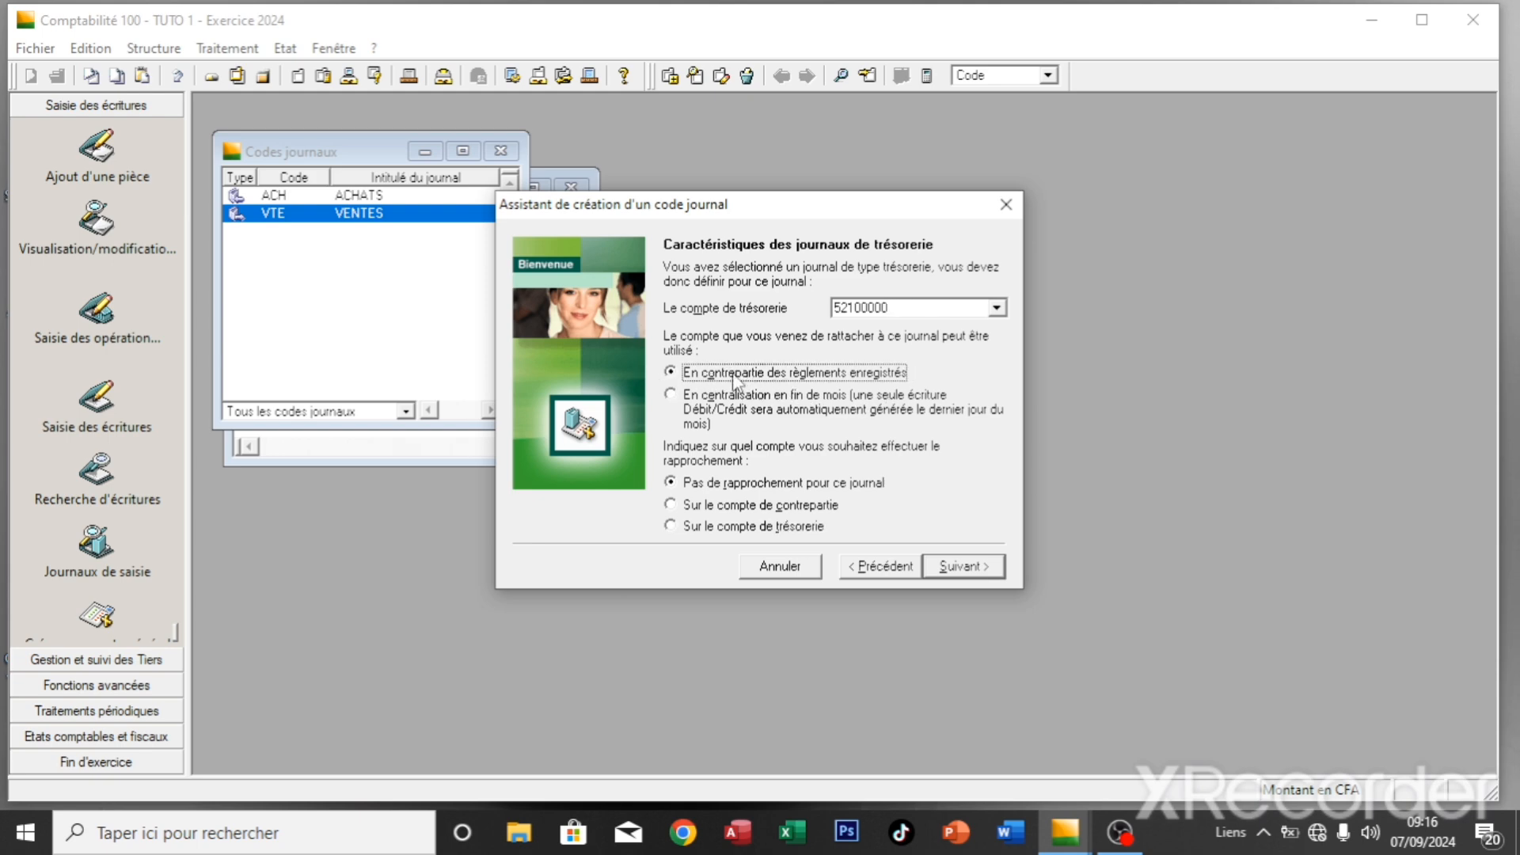
click(674, 505)
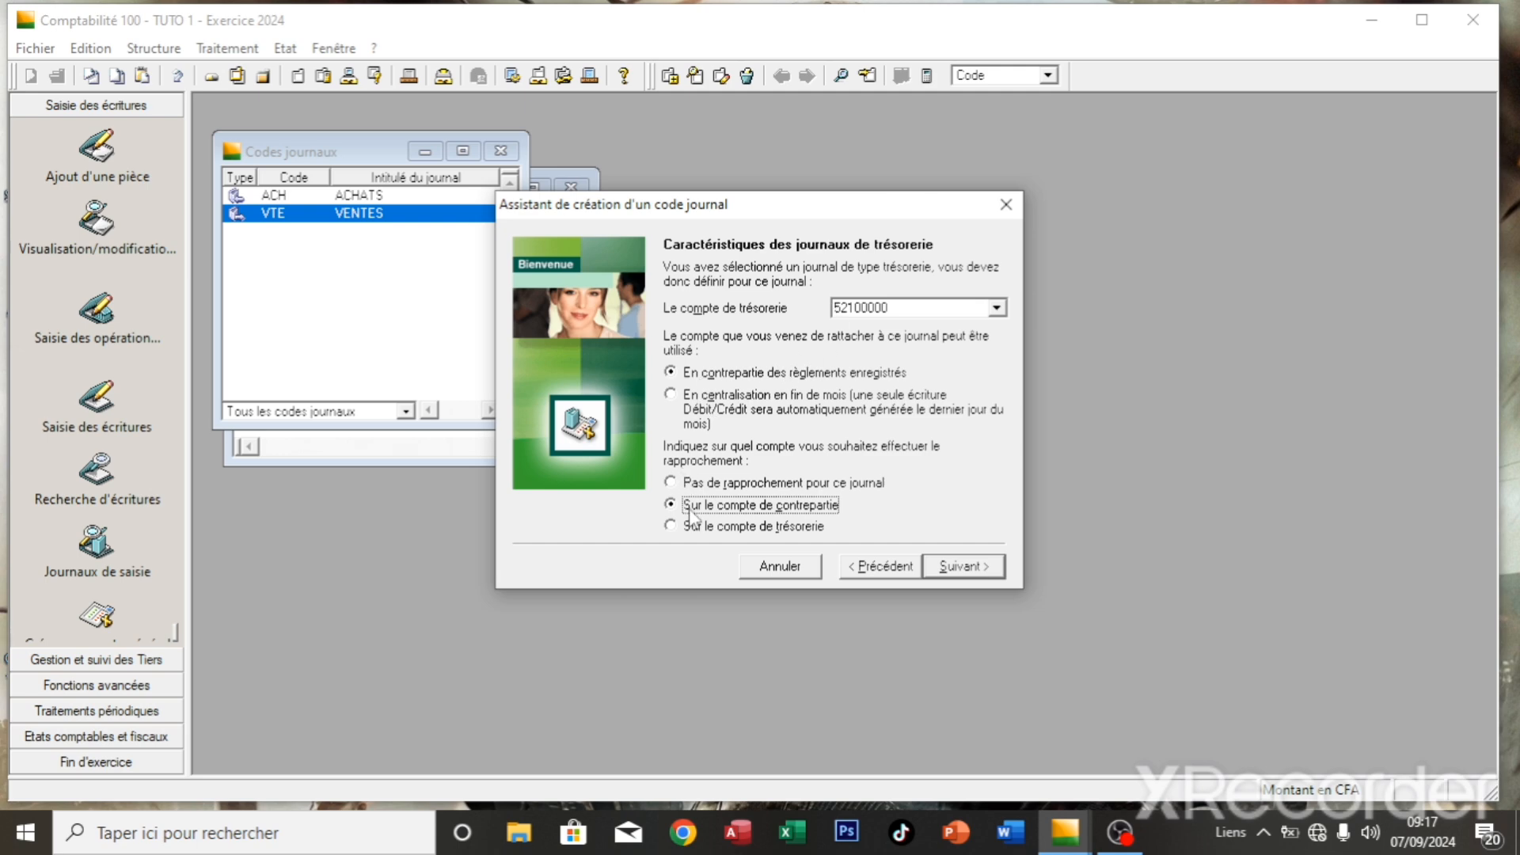
click(959, 563)
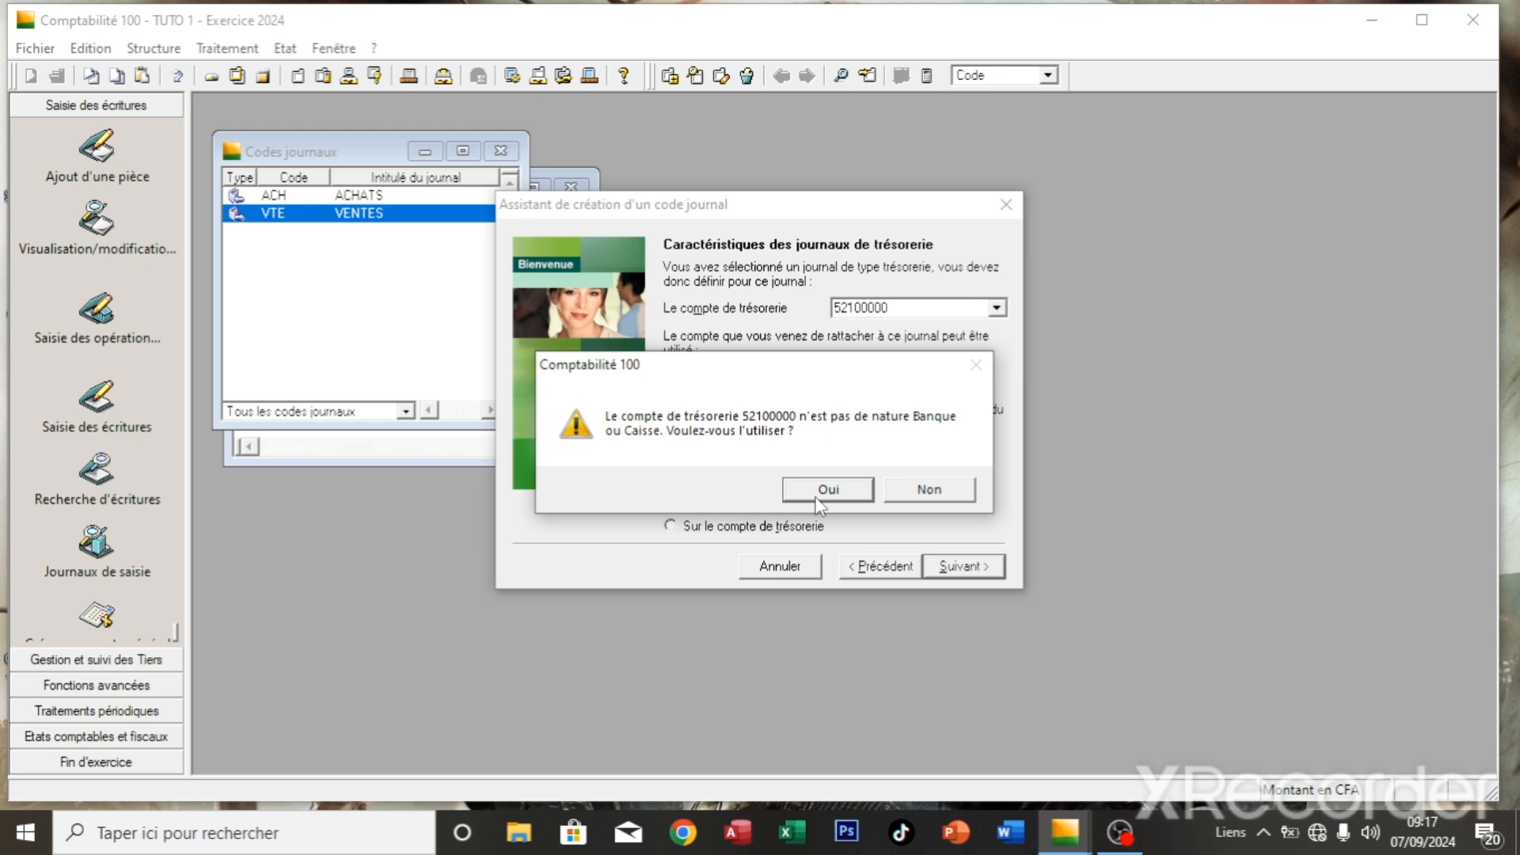
click(823, 490)
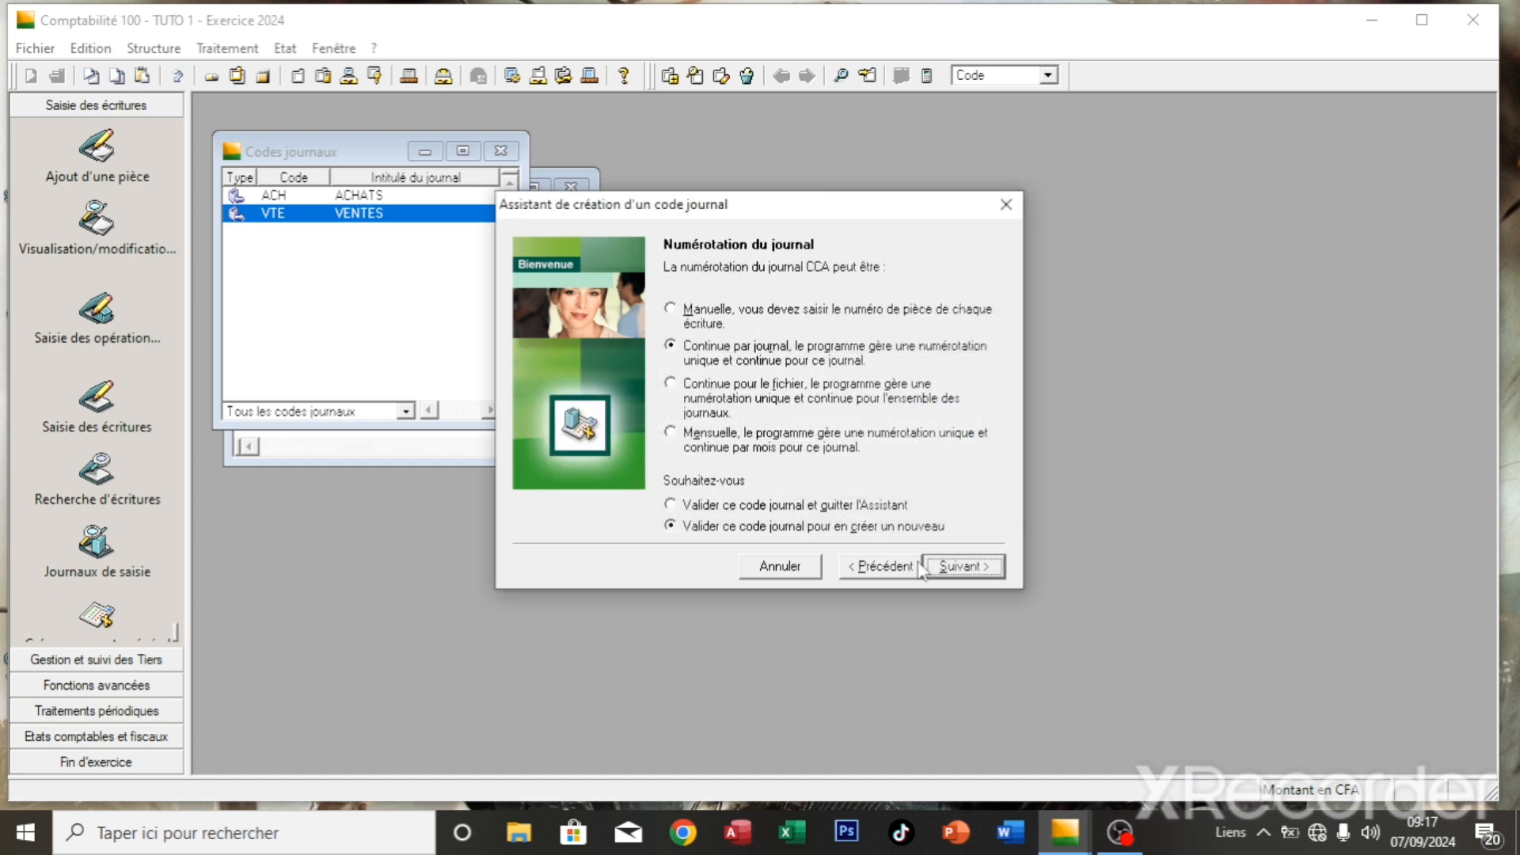
click(961, 567)
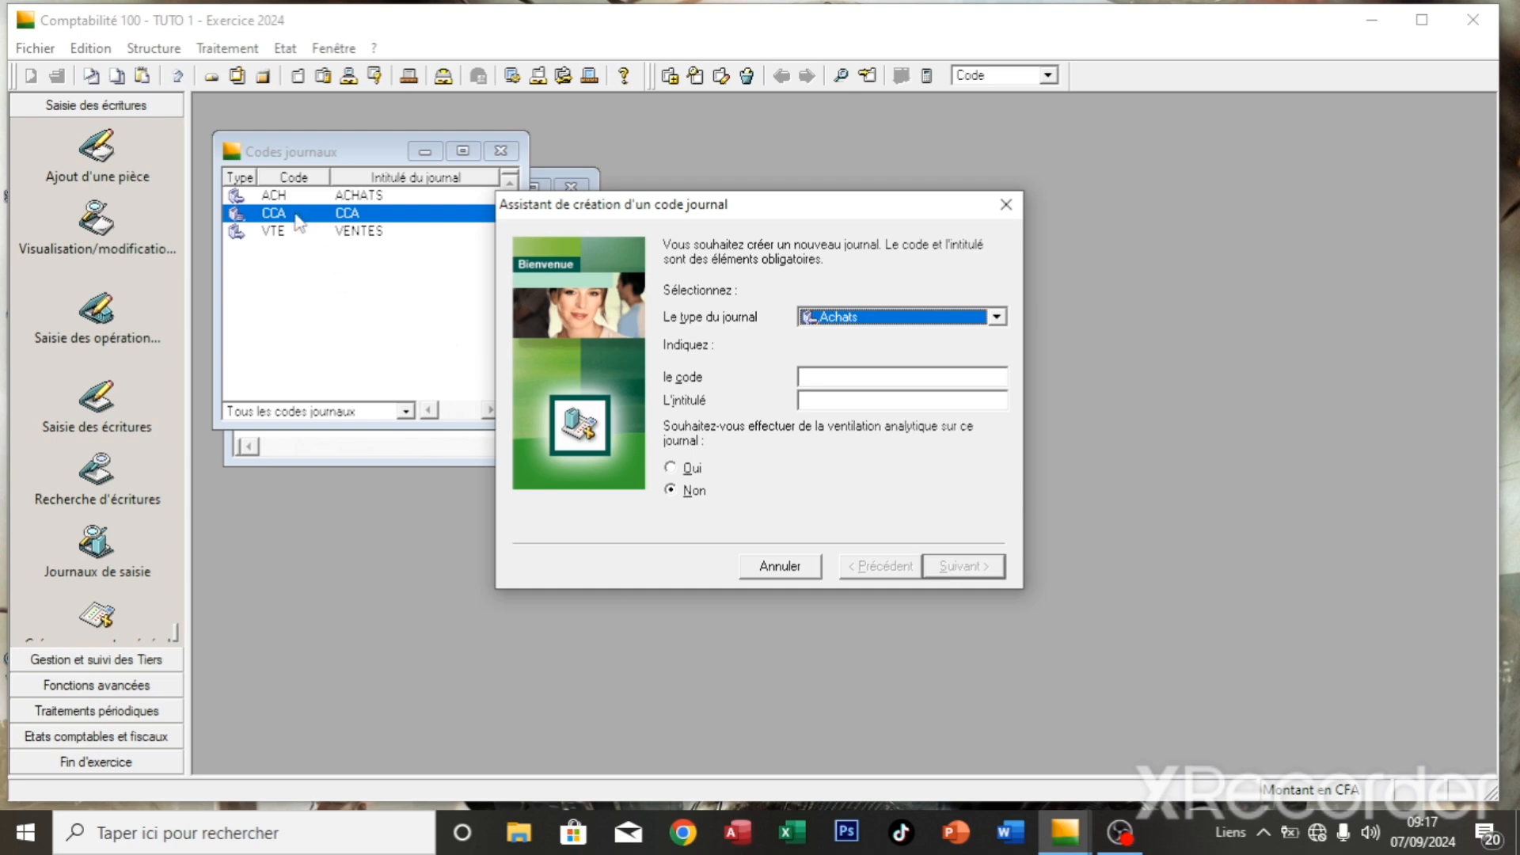
- Create Général journal JAN, 'JOURNAL DES A NOUVEAUX', with manual piece numbering and save it
click(997, 317)
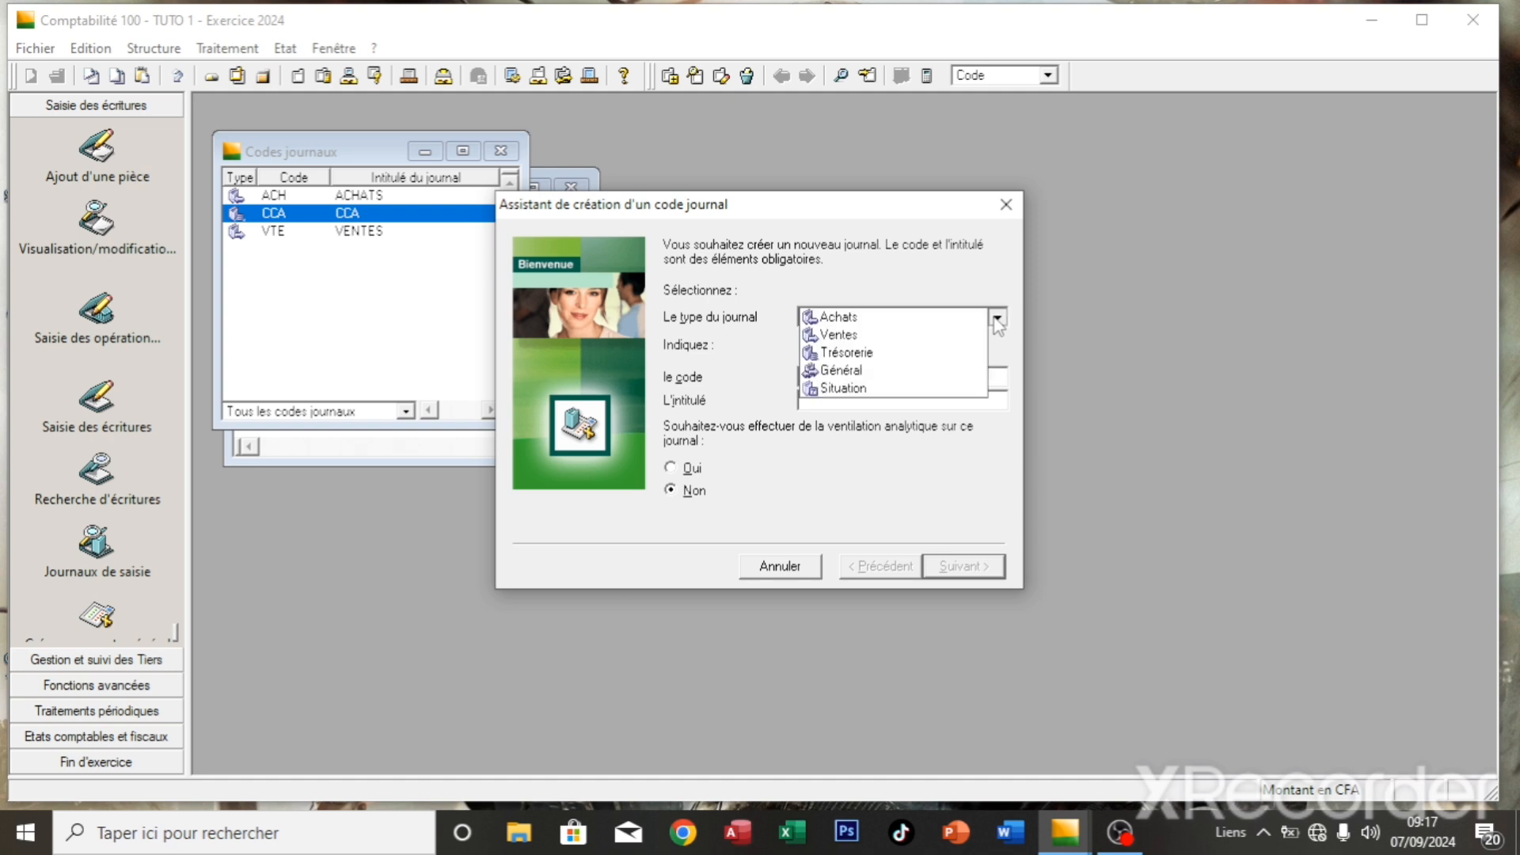
click(920, 370)
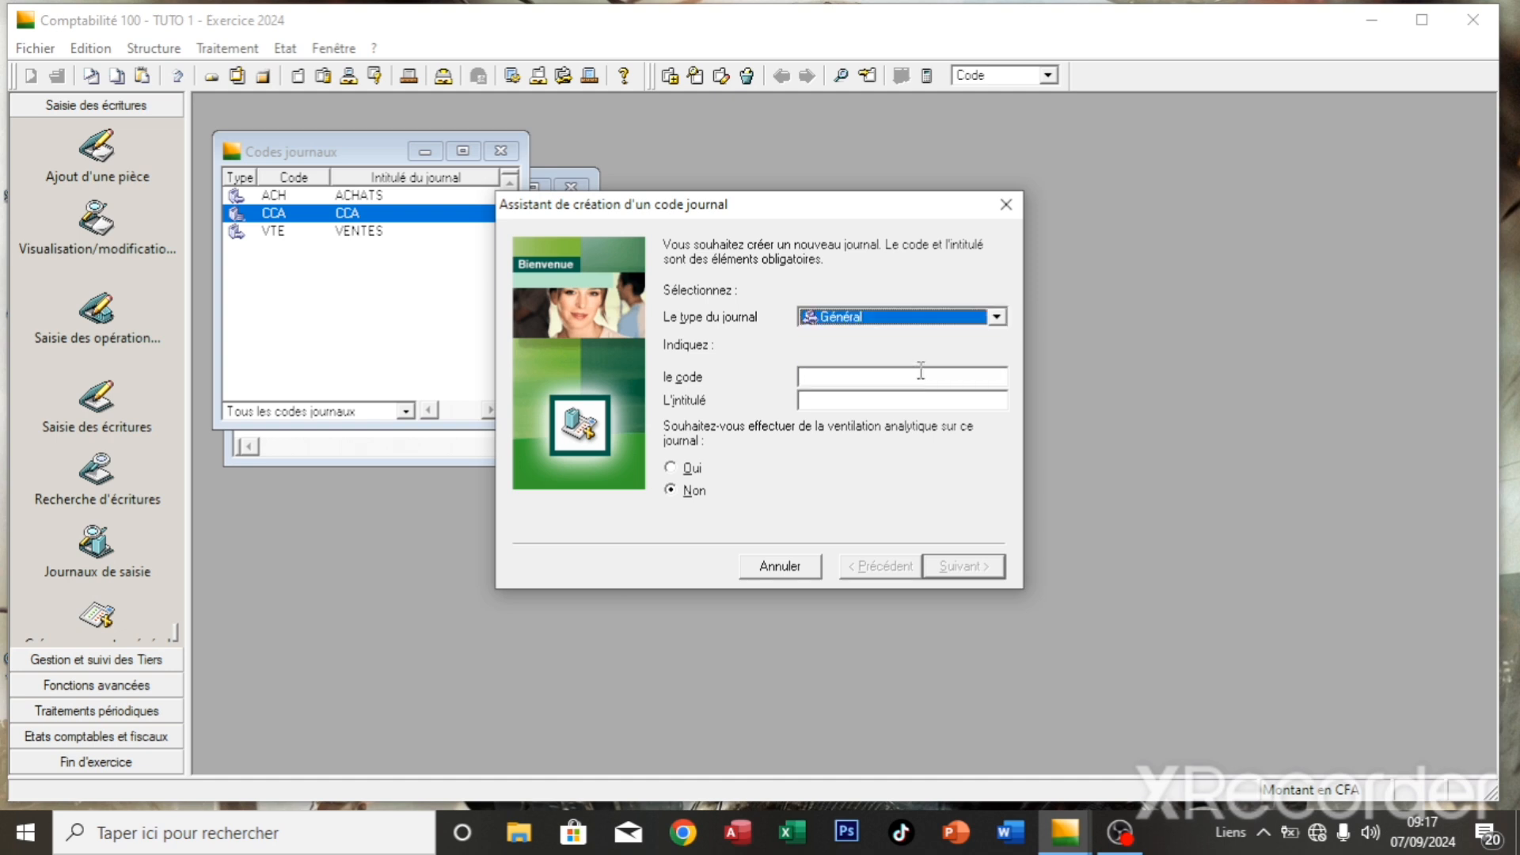
click(907, 379)
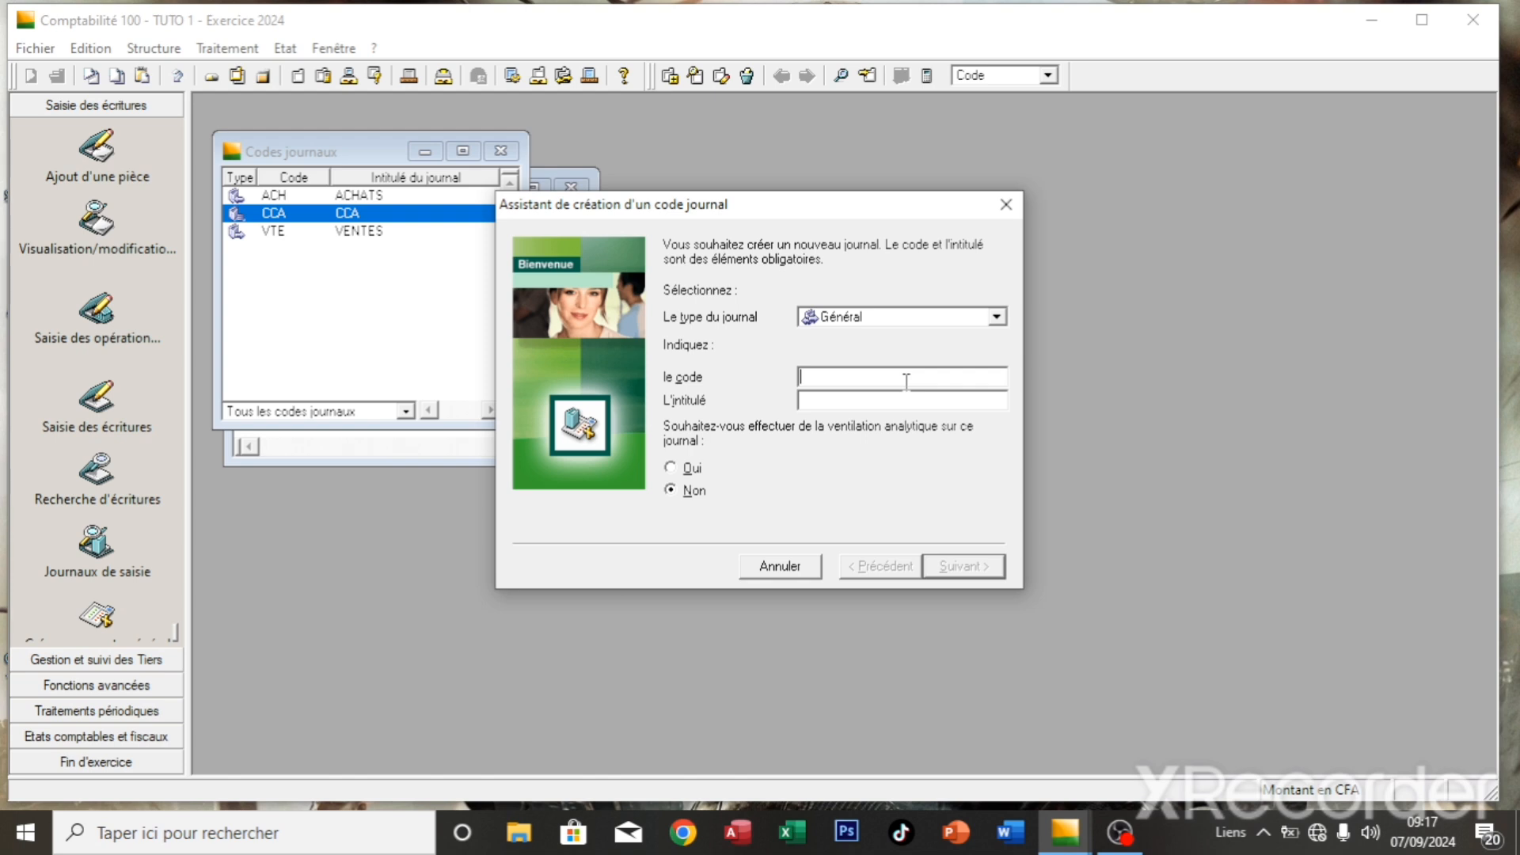
text(JAN)
text(J)
text(OURN)
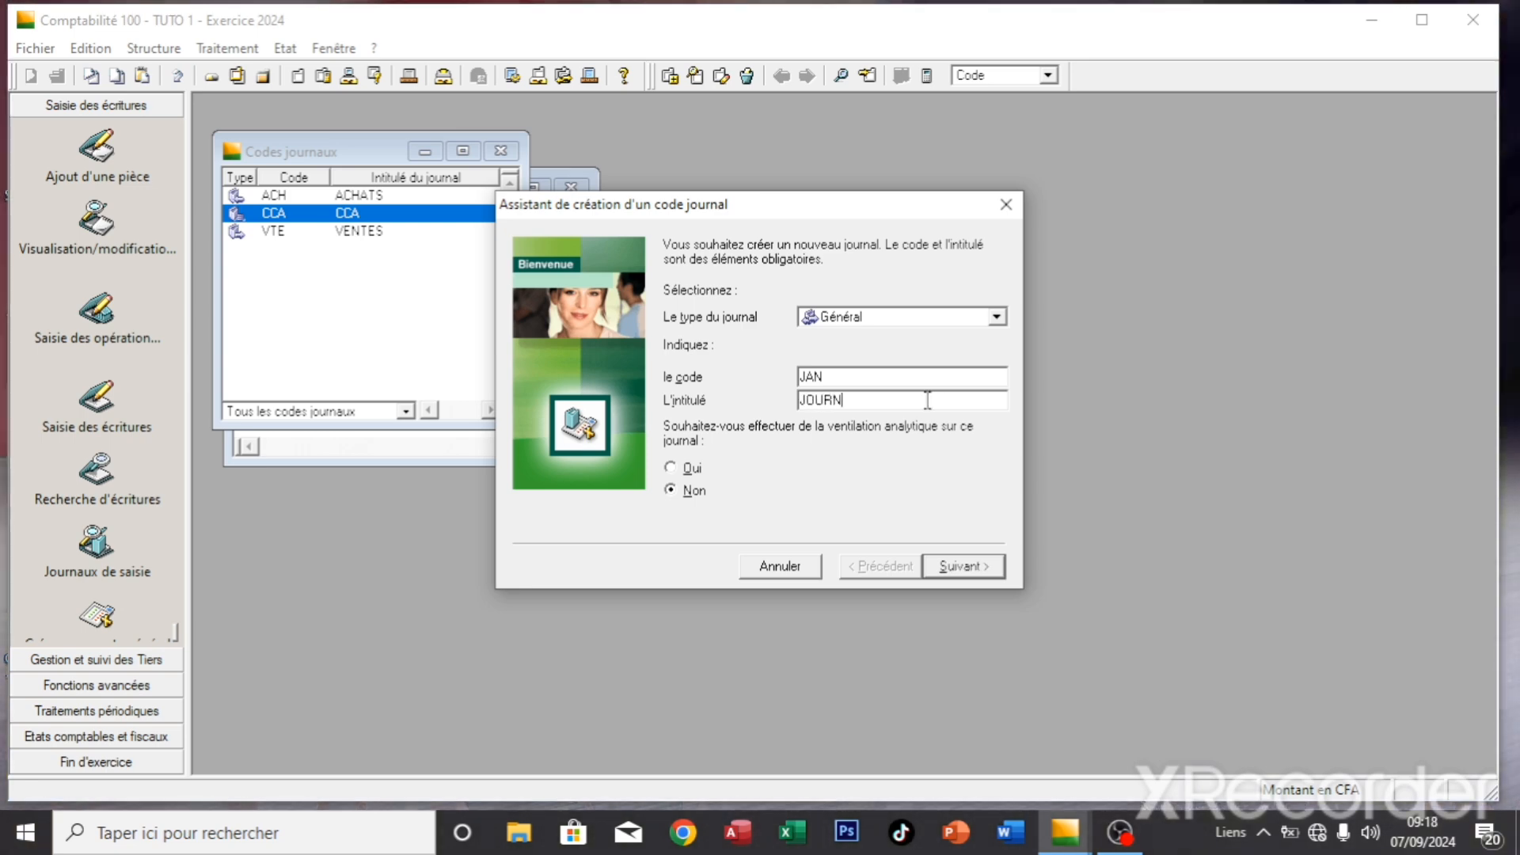
text(AL DES)
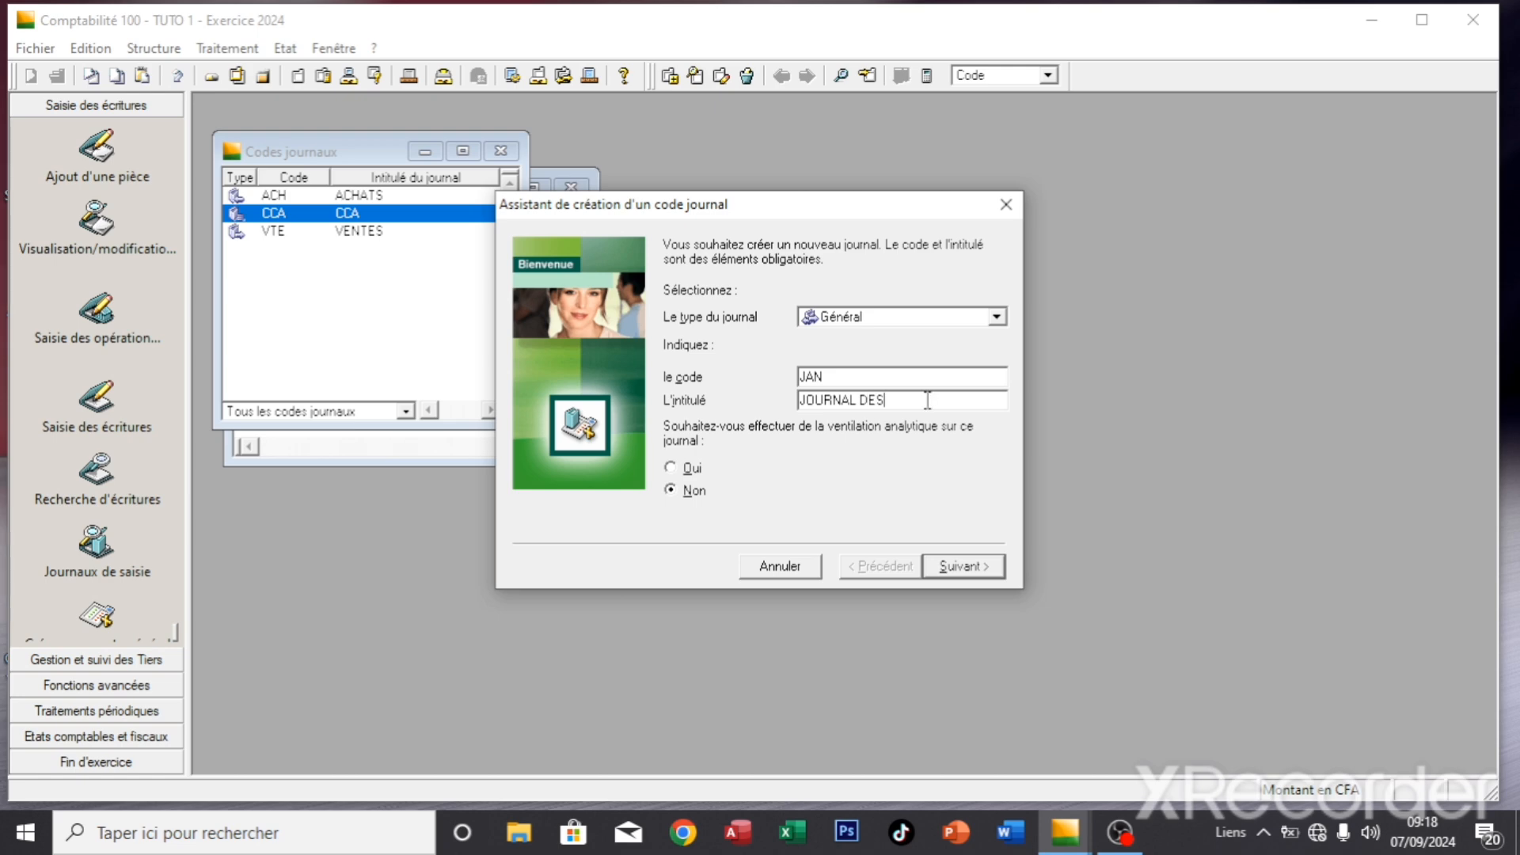
text( A NOUVEAUX)
key(Return)
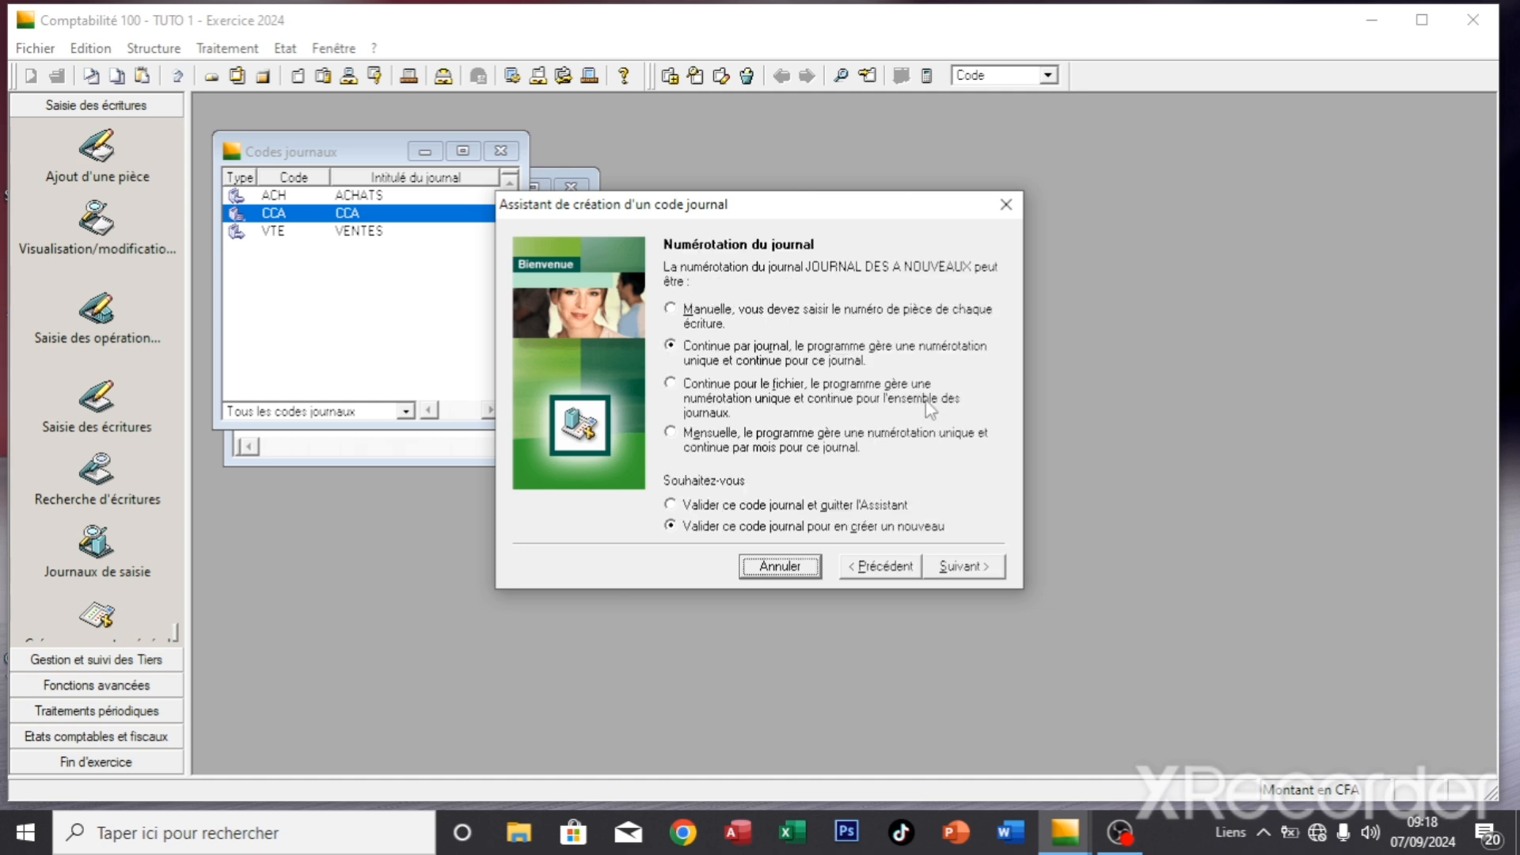
click(850, 315)
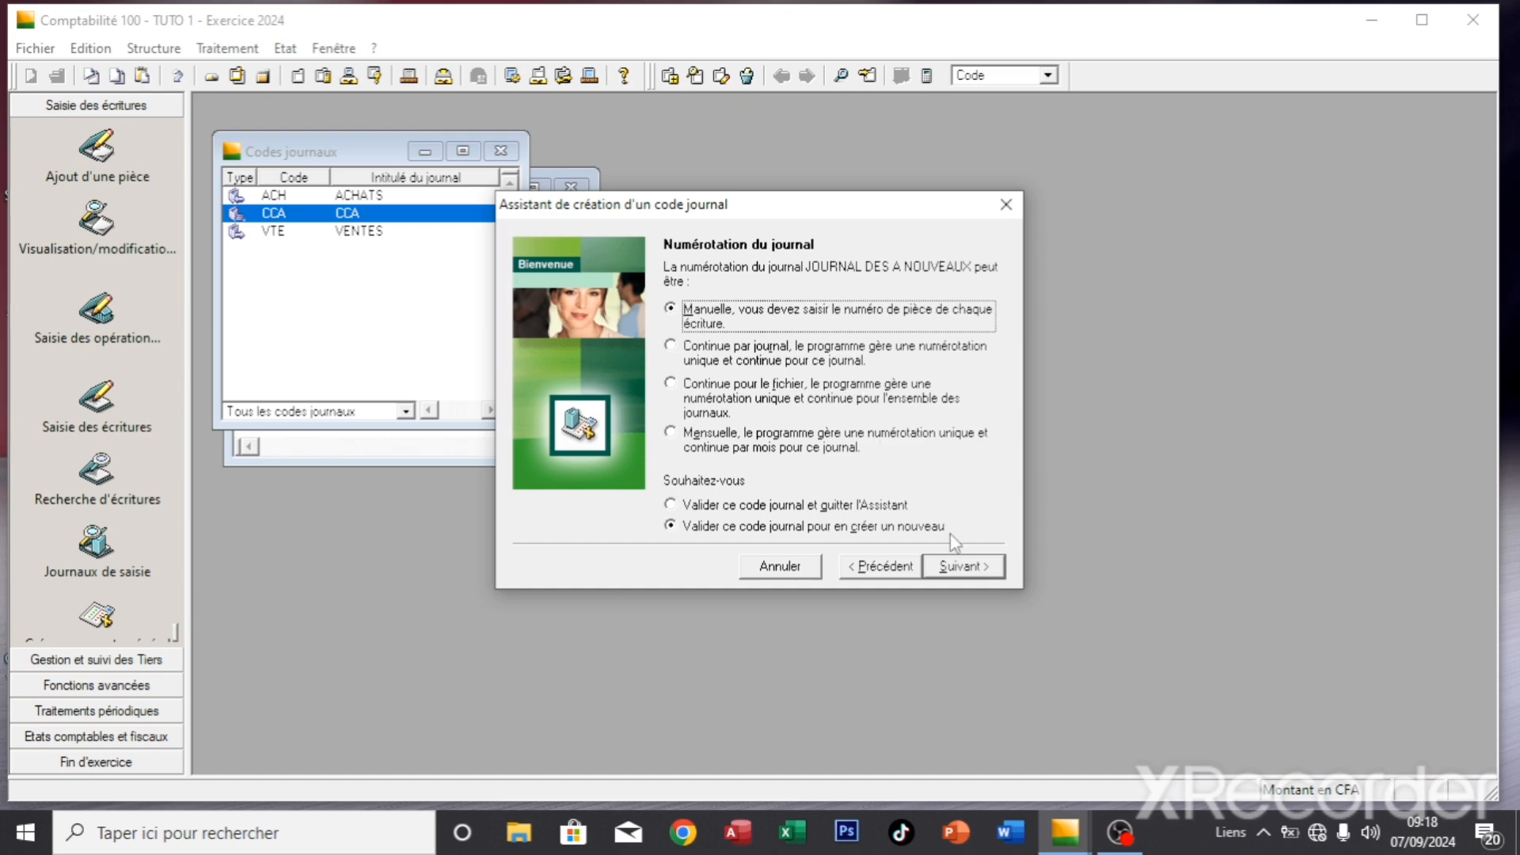
click(962, 567)
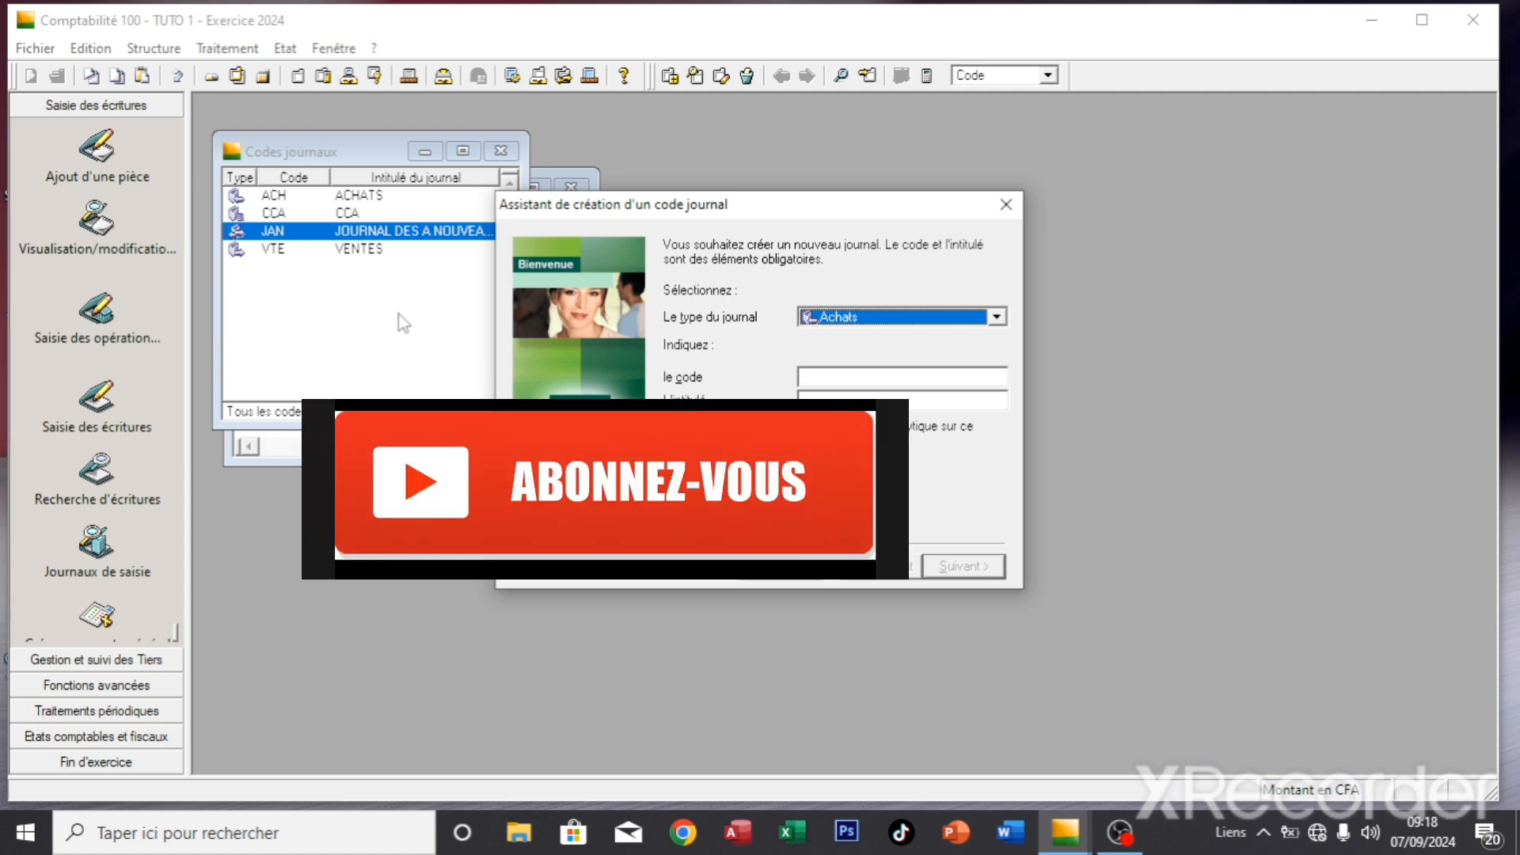
- Cancel the extra journal, then close the Codes journaux and Plan comptable windows
click(998, 318)
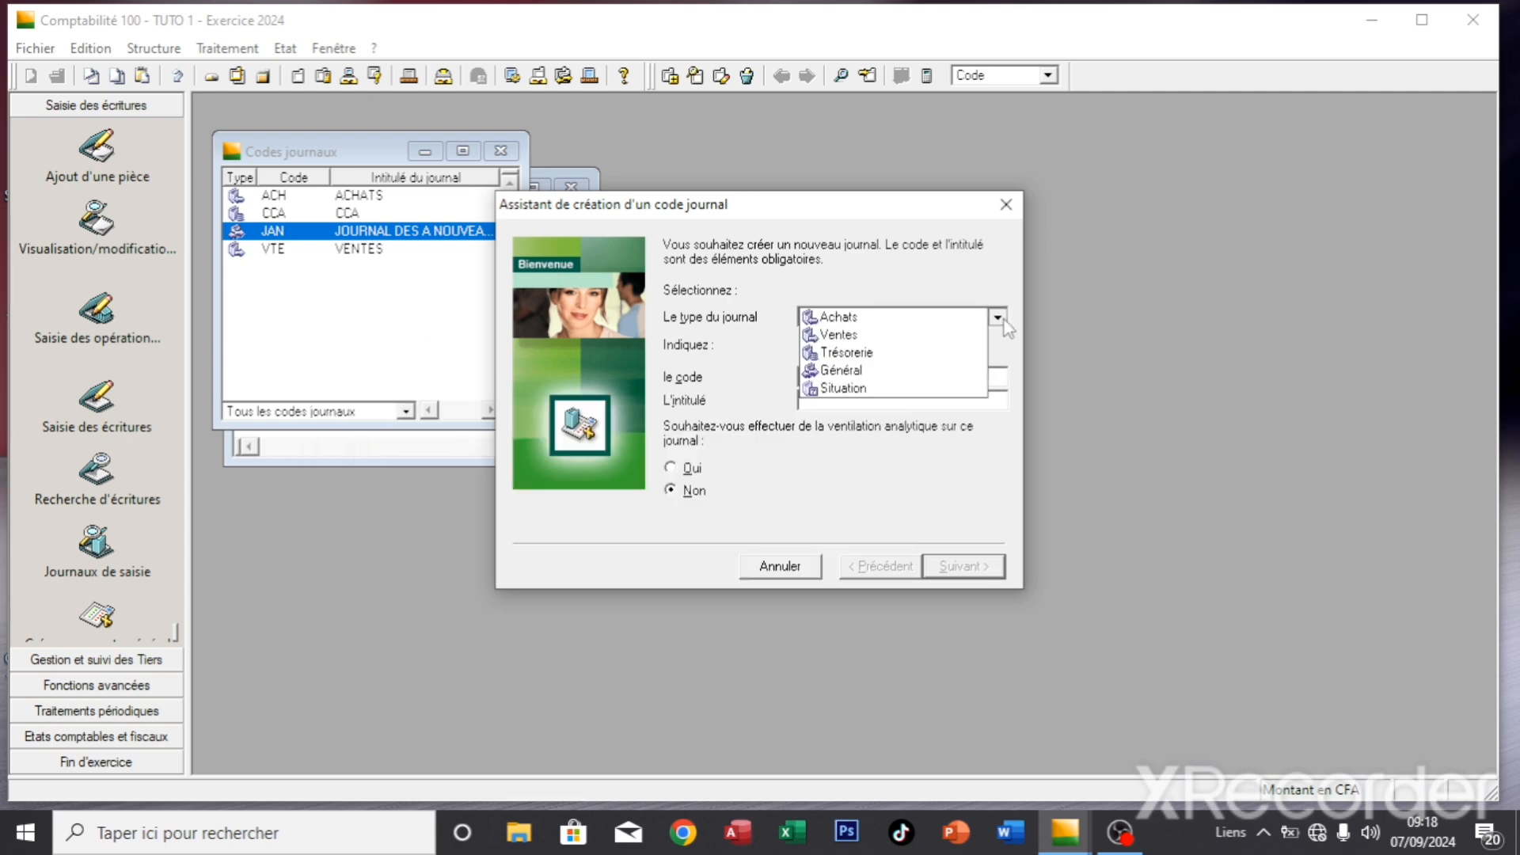
click(899, 448)
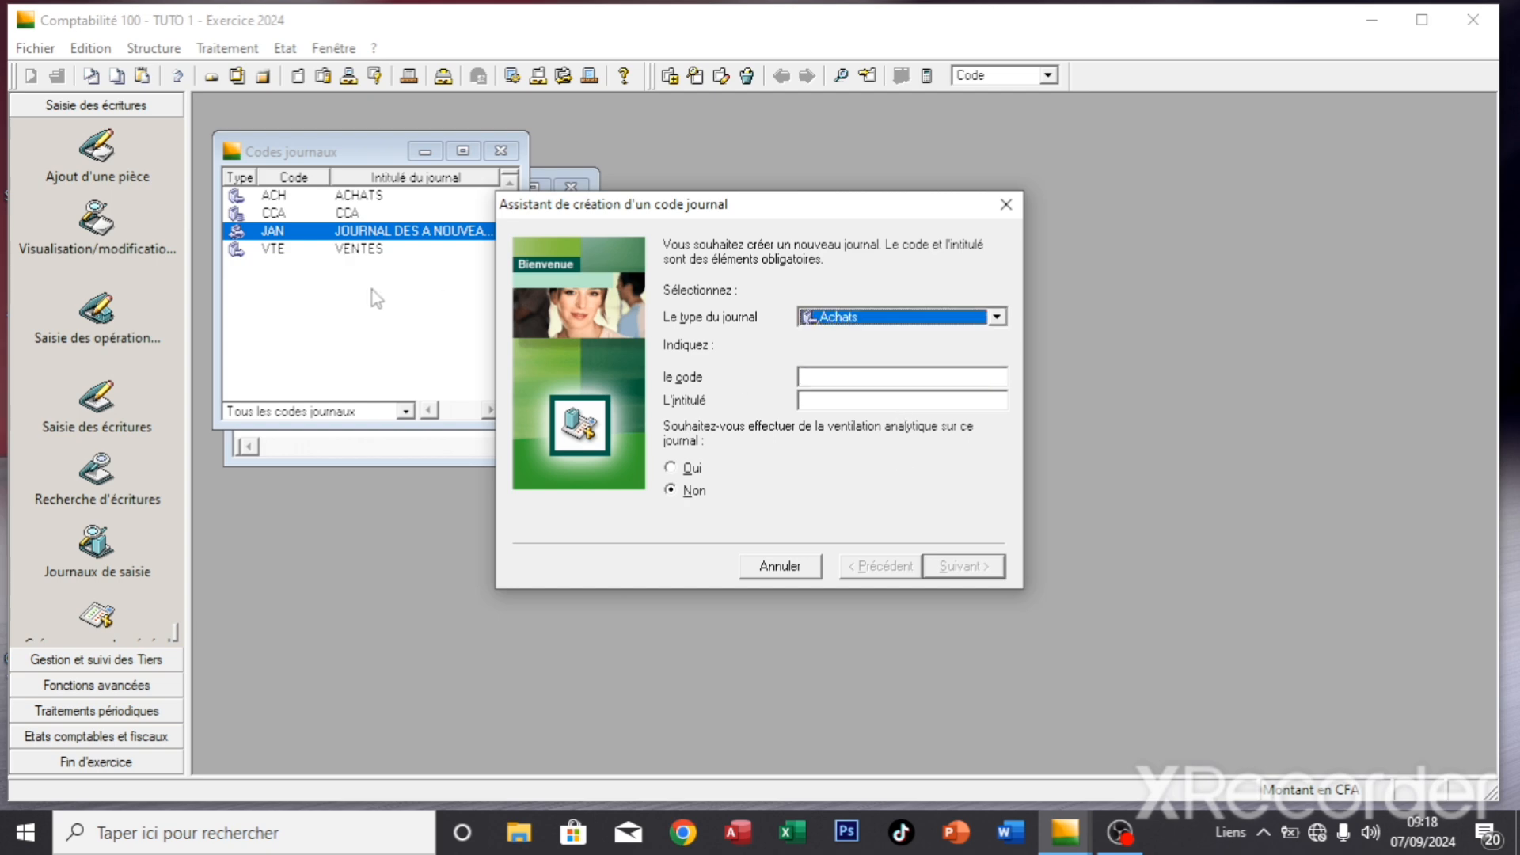
click(1012, 210)
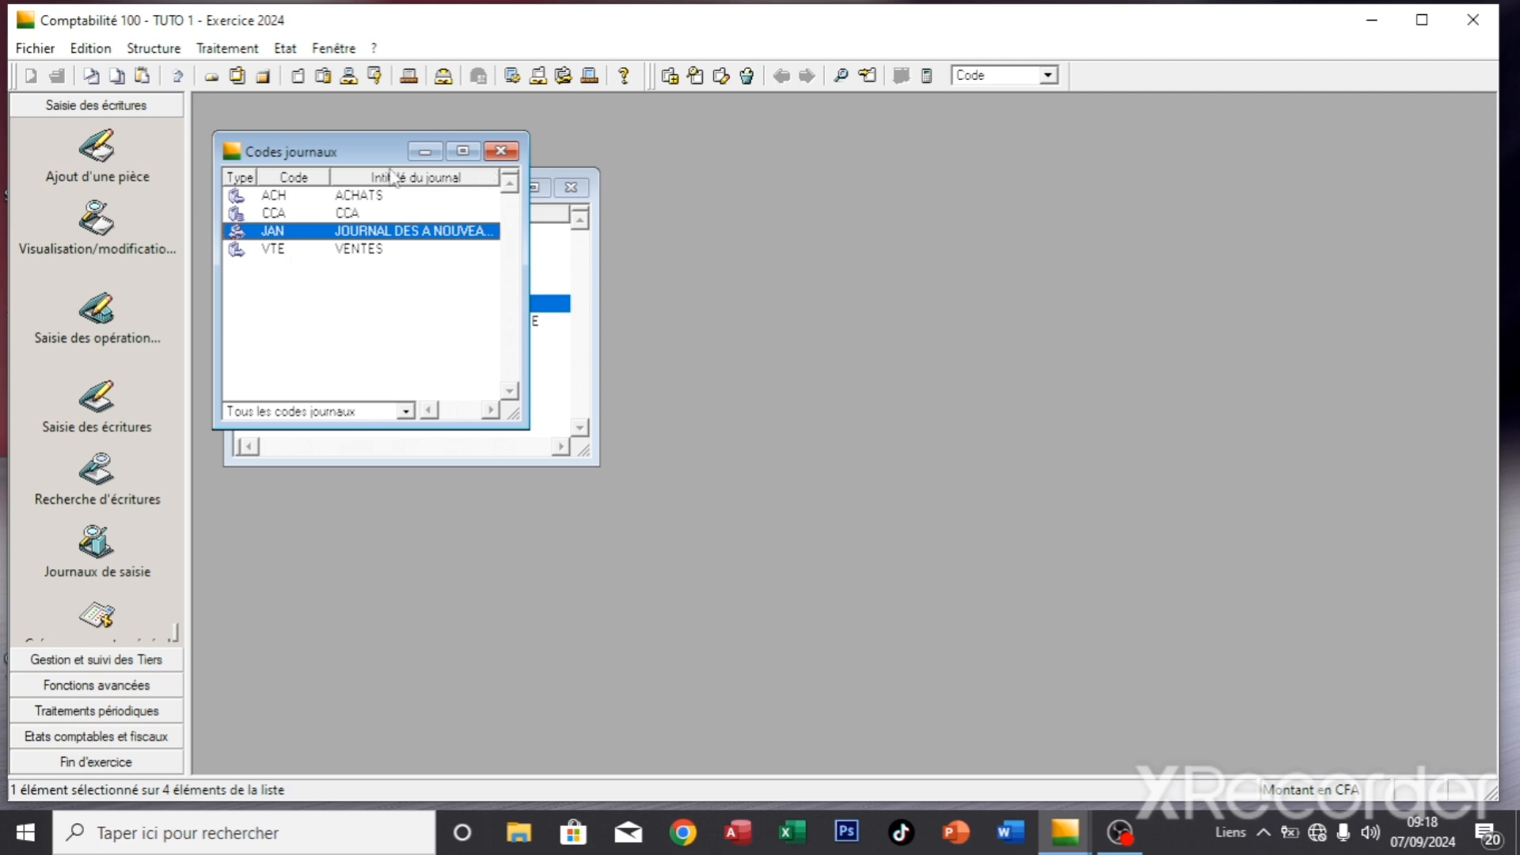
click(501, 151)
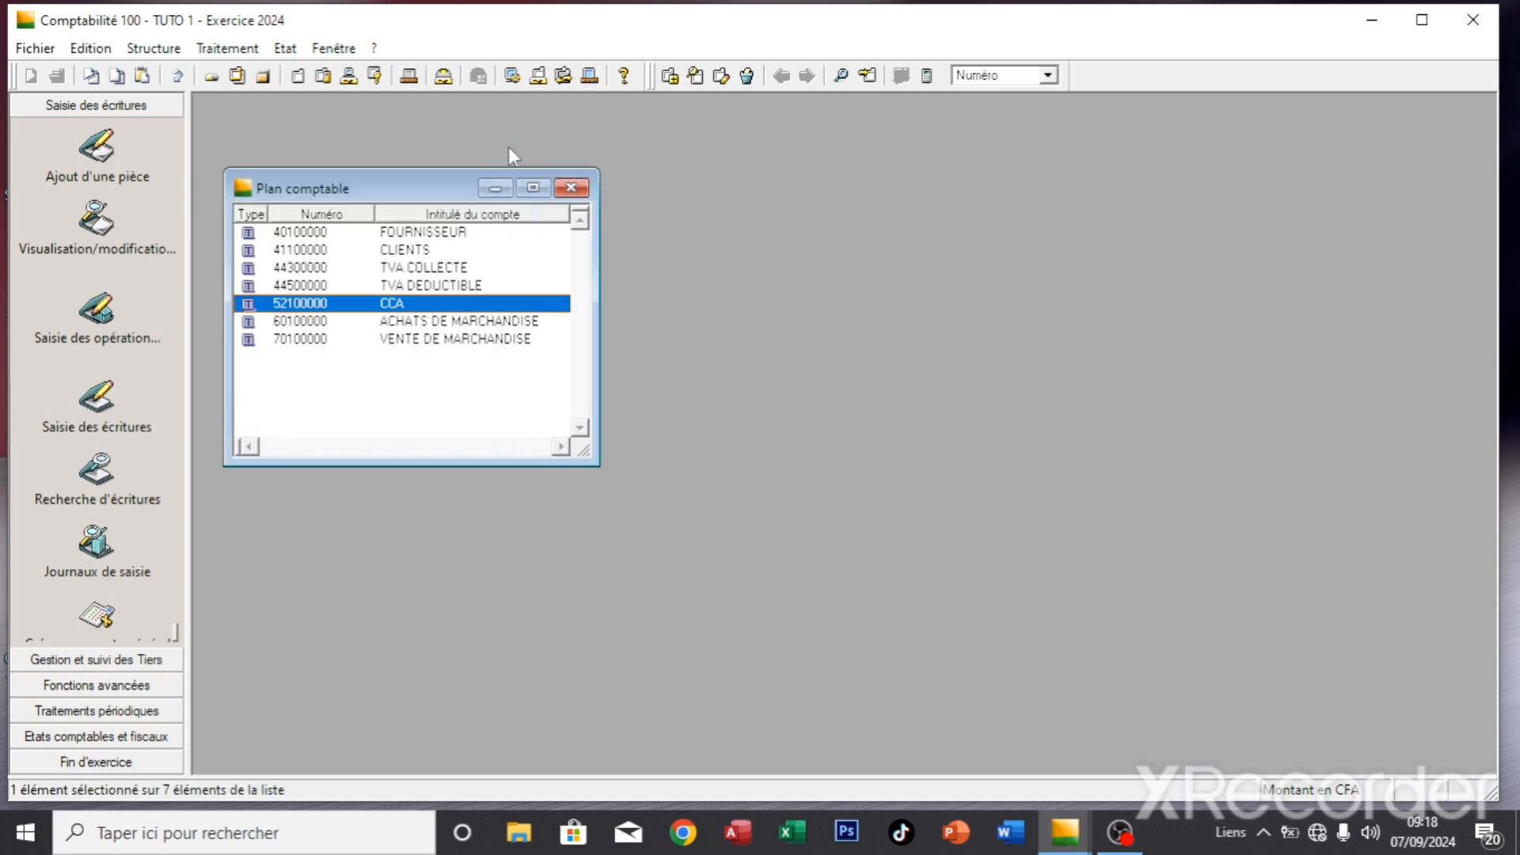
click(567, 188)
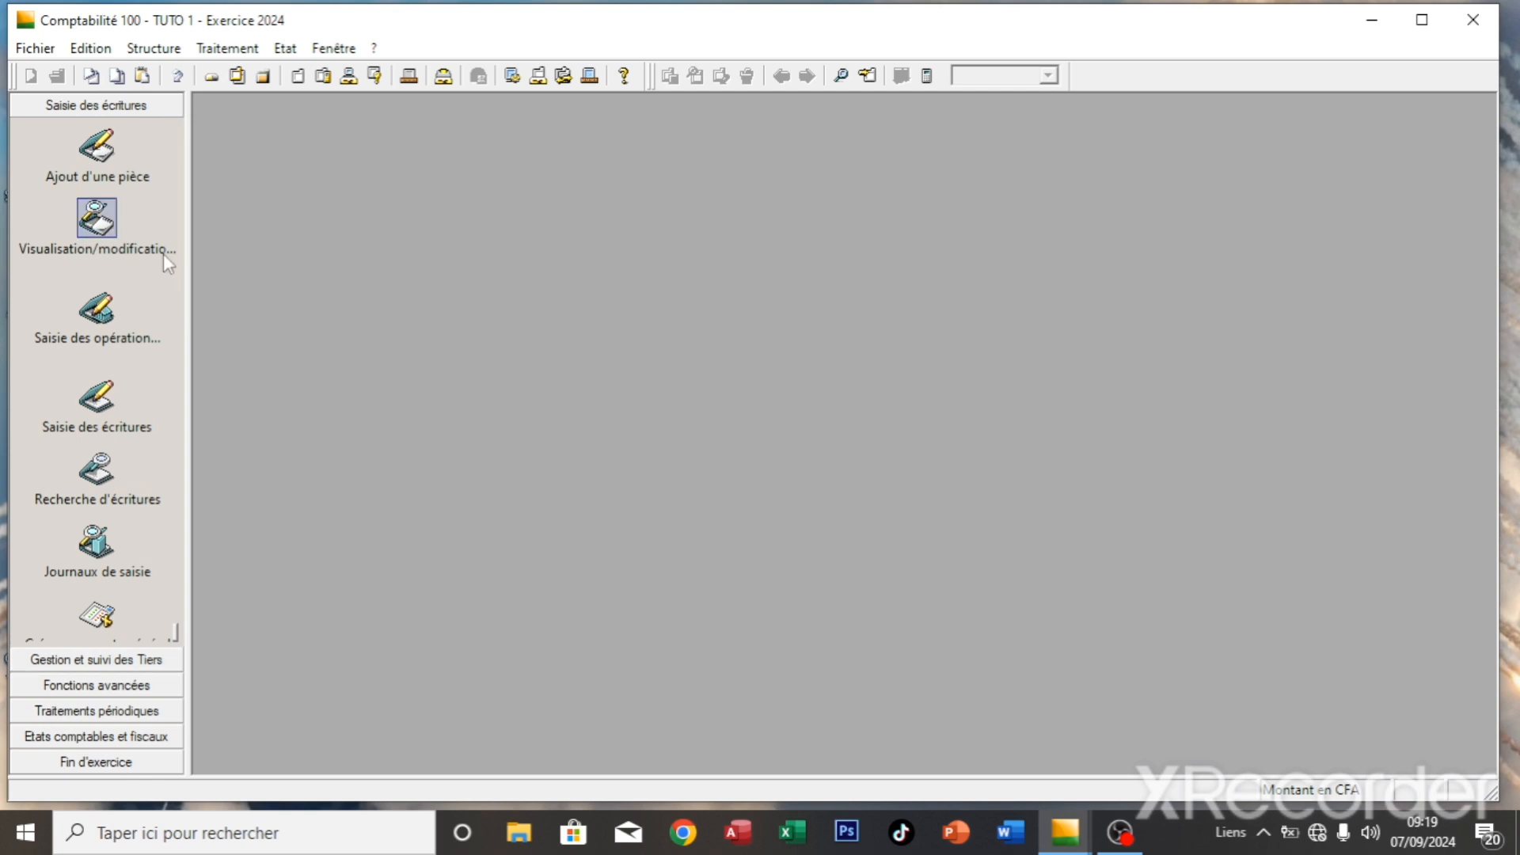
click(176, 49)
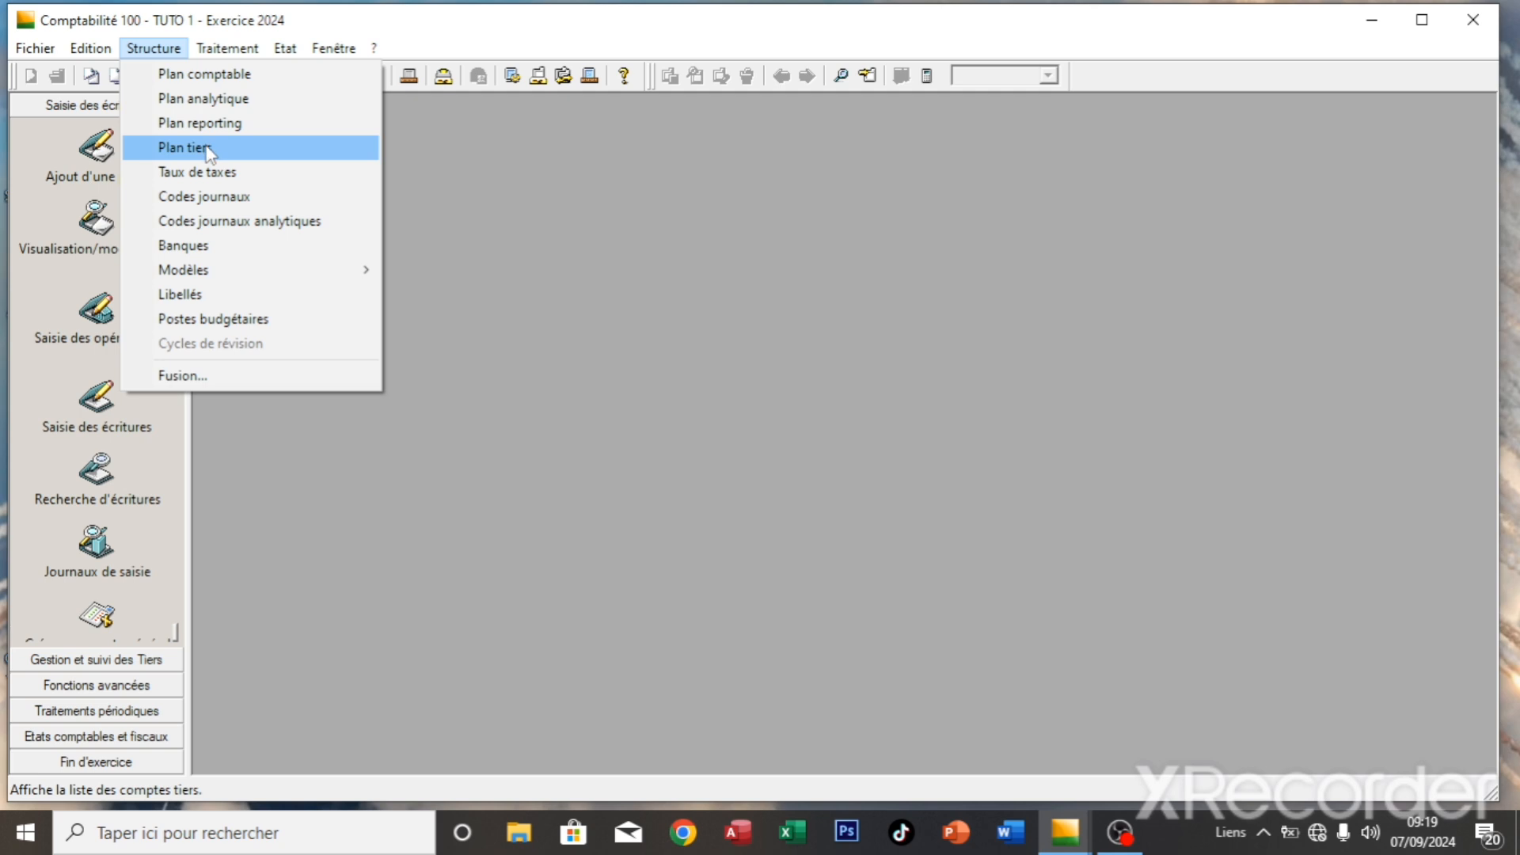
- Open Plan tiers and add a new third-party element from its right-click menu
click(209, 151)
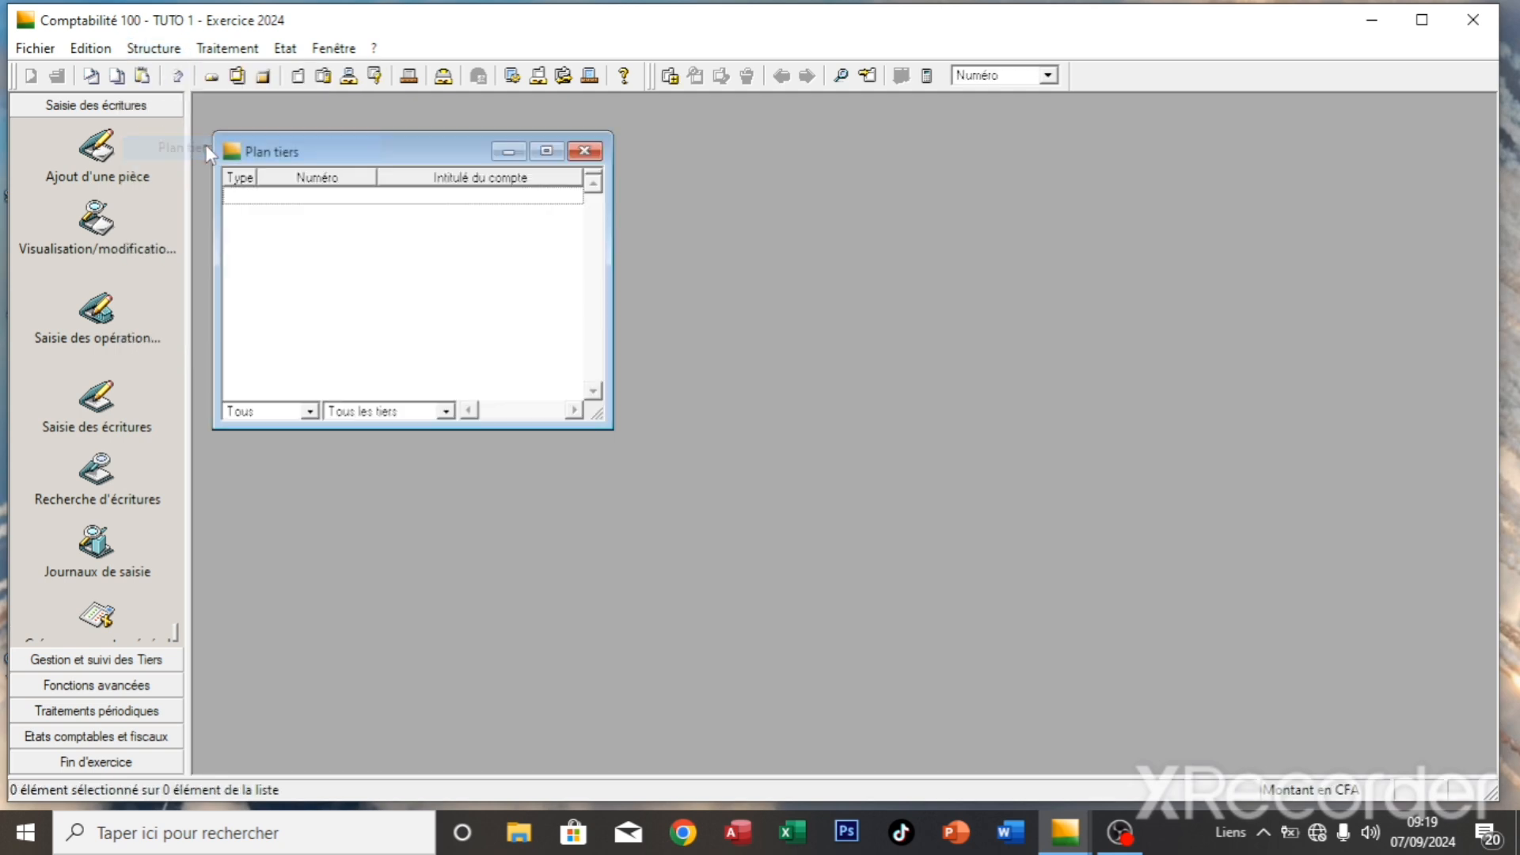
right_click(280, 216)
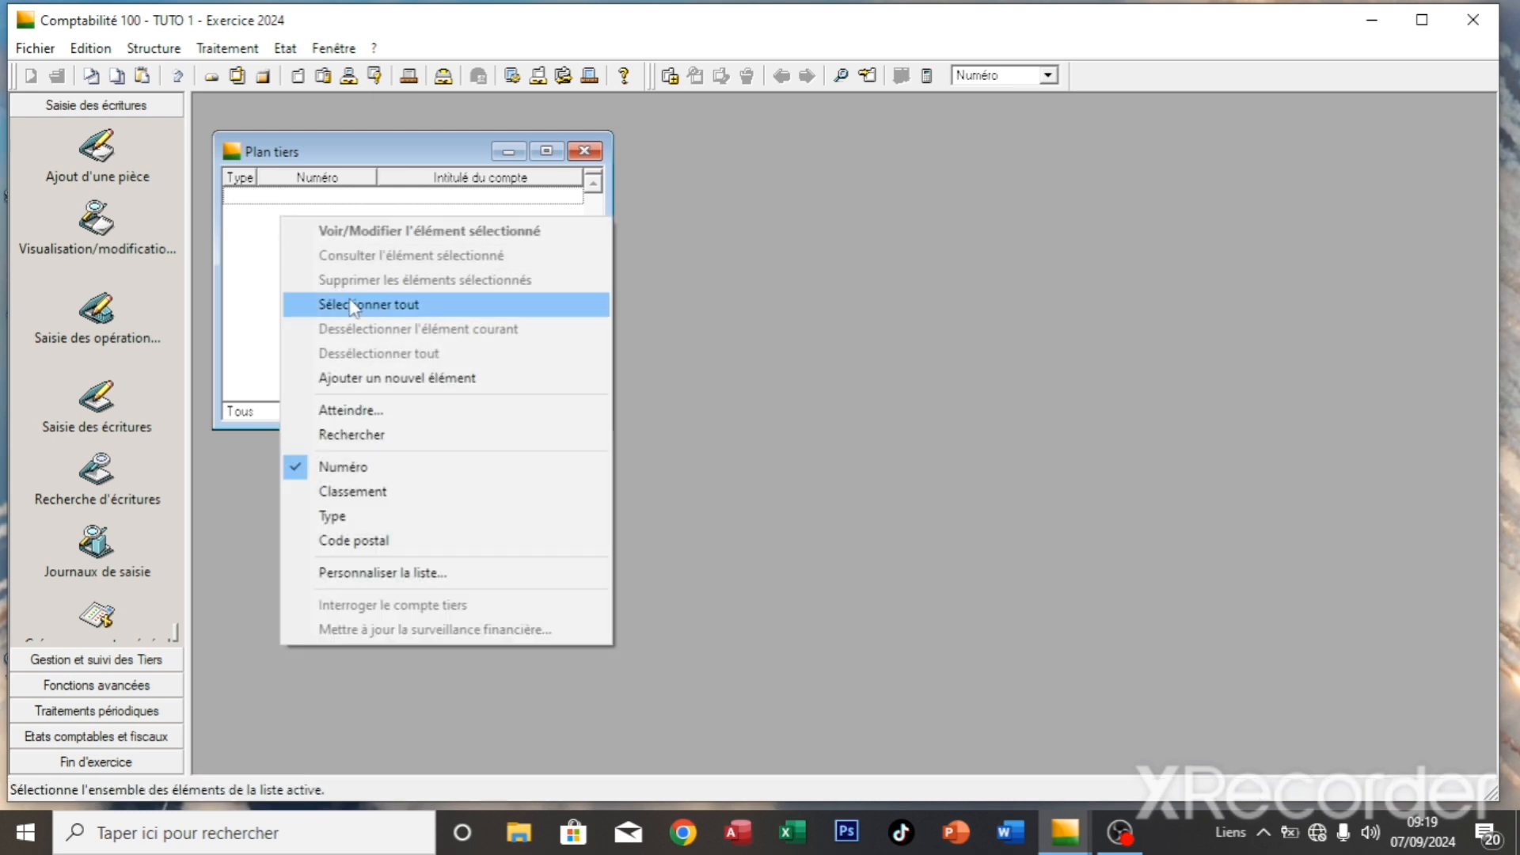
click(371, 378)
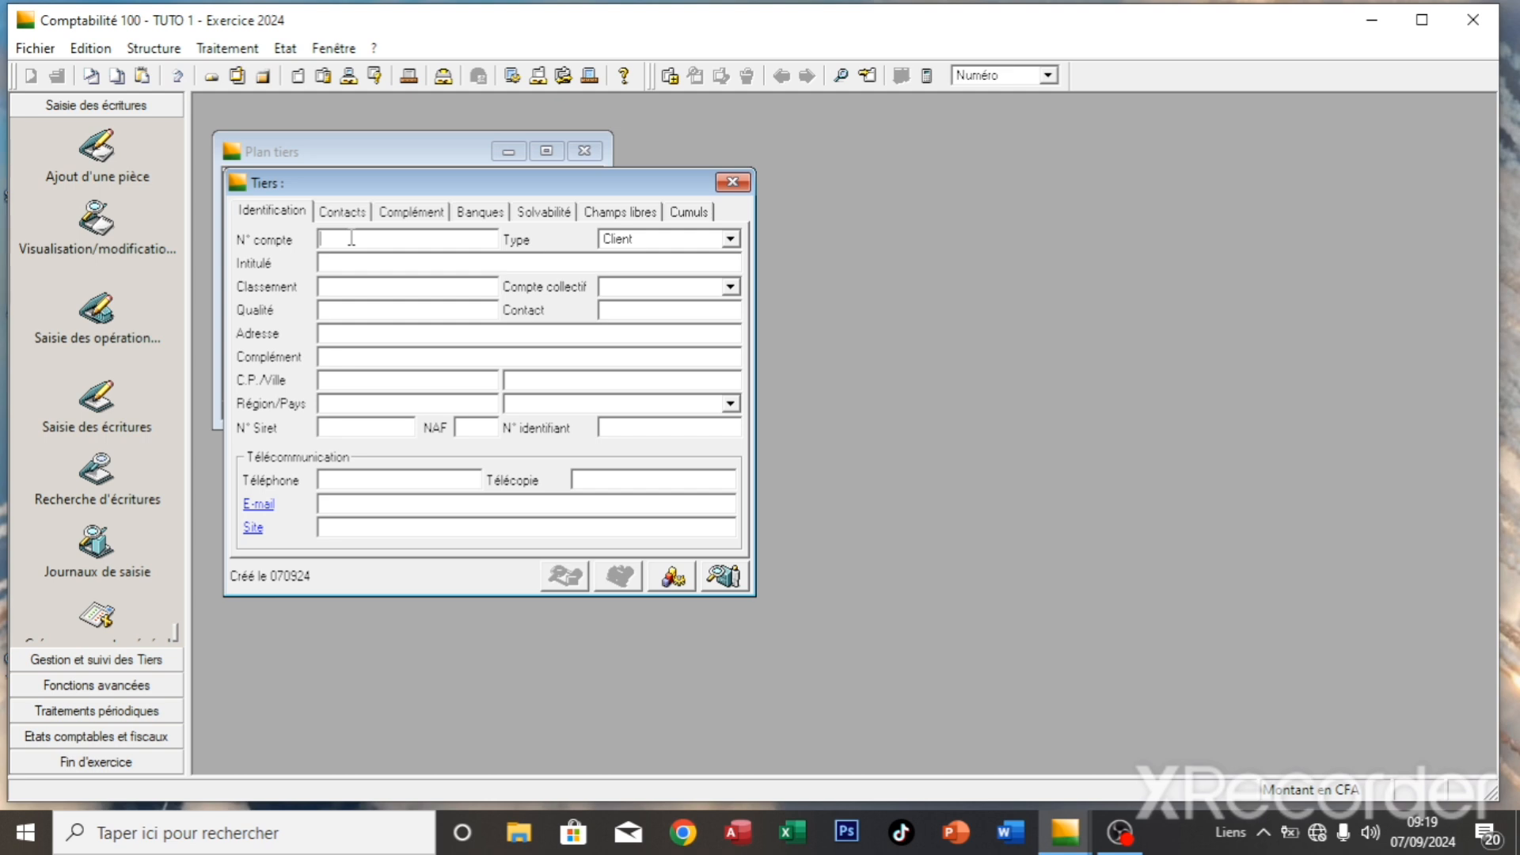
- Enter the client's account number and name on collective account 41100000, then save with Ctrl+J
text(CL)
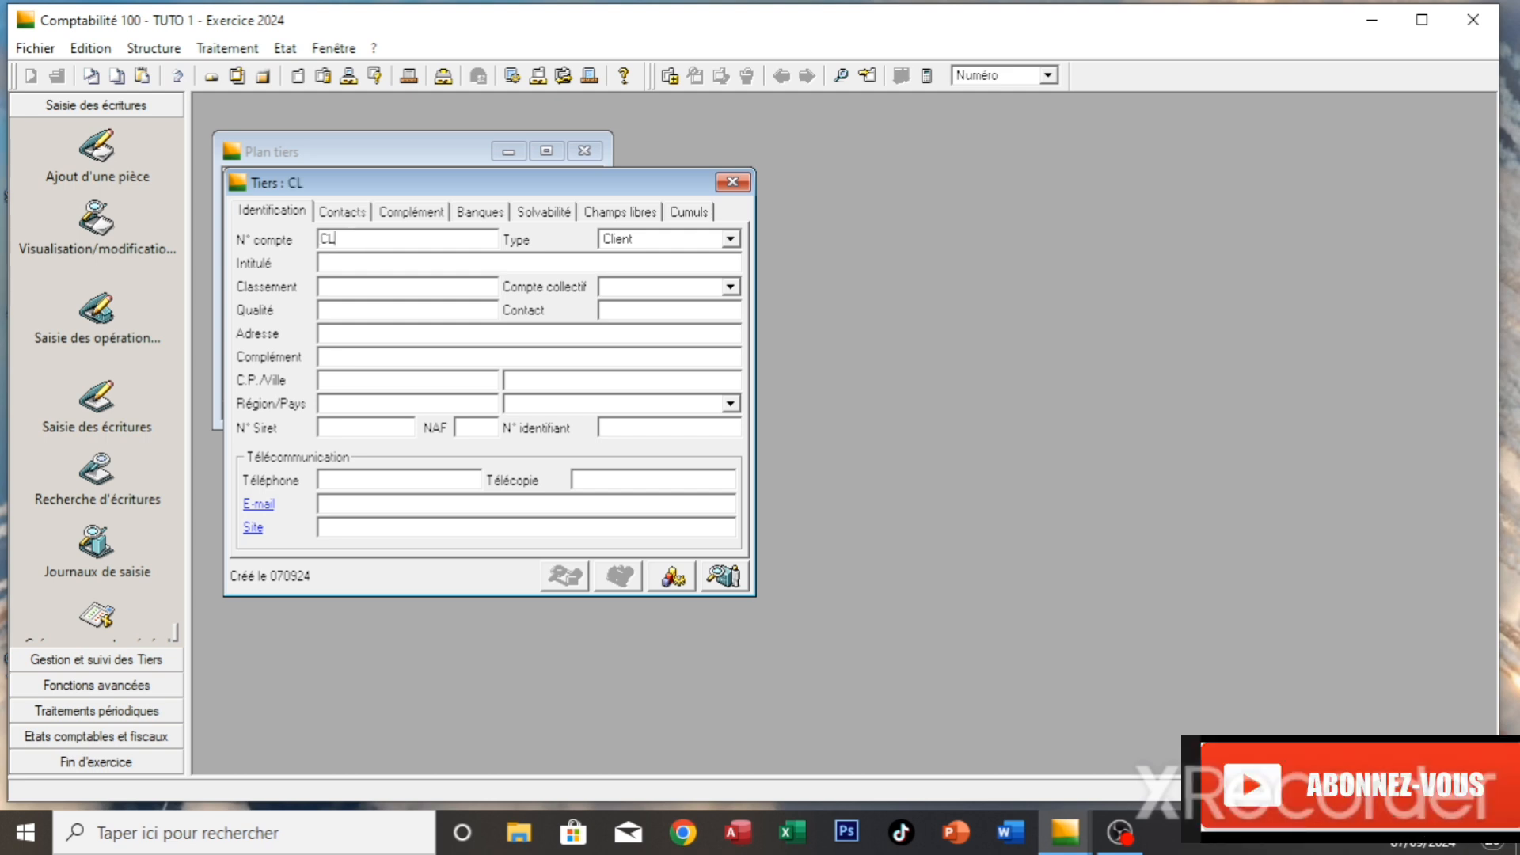
text(4110)
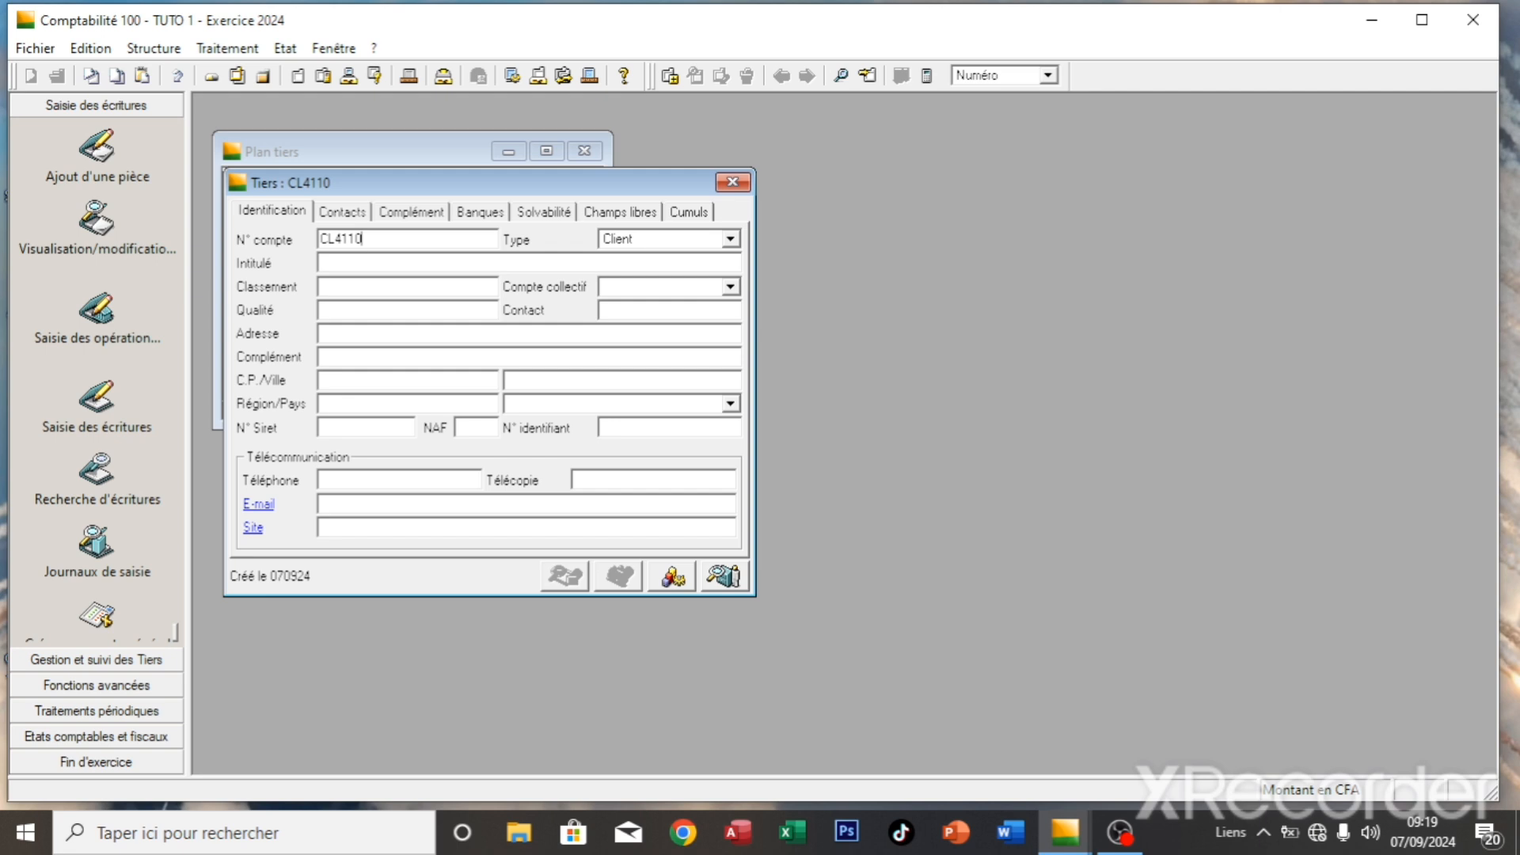
text(01)
key(Tab)
key(Tab)
text(SALIF)
key(Tab)
key(Tab)
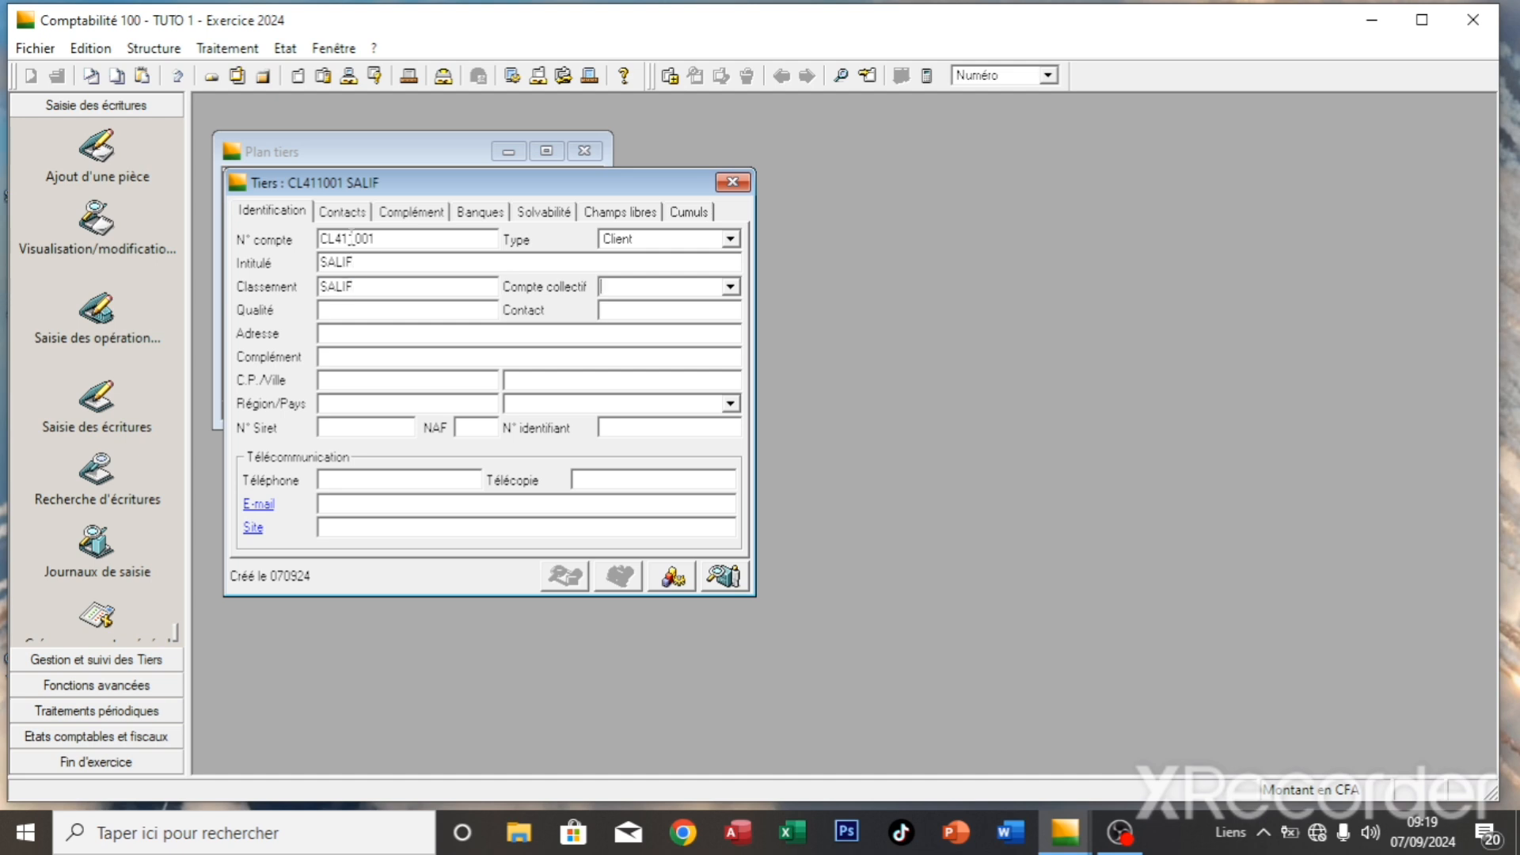
text(41100000)
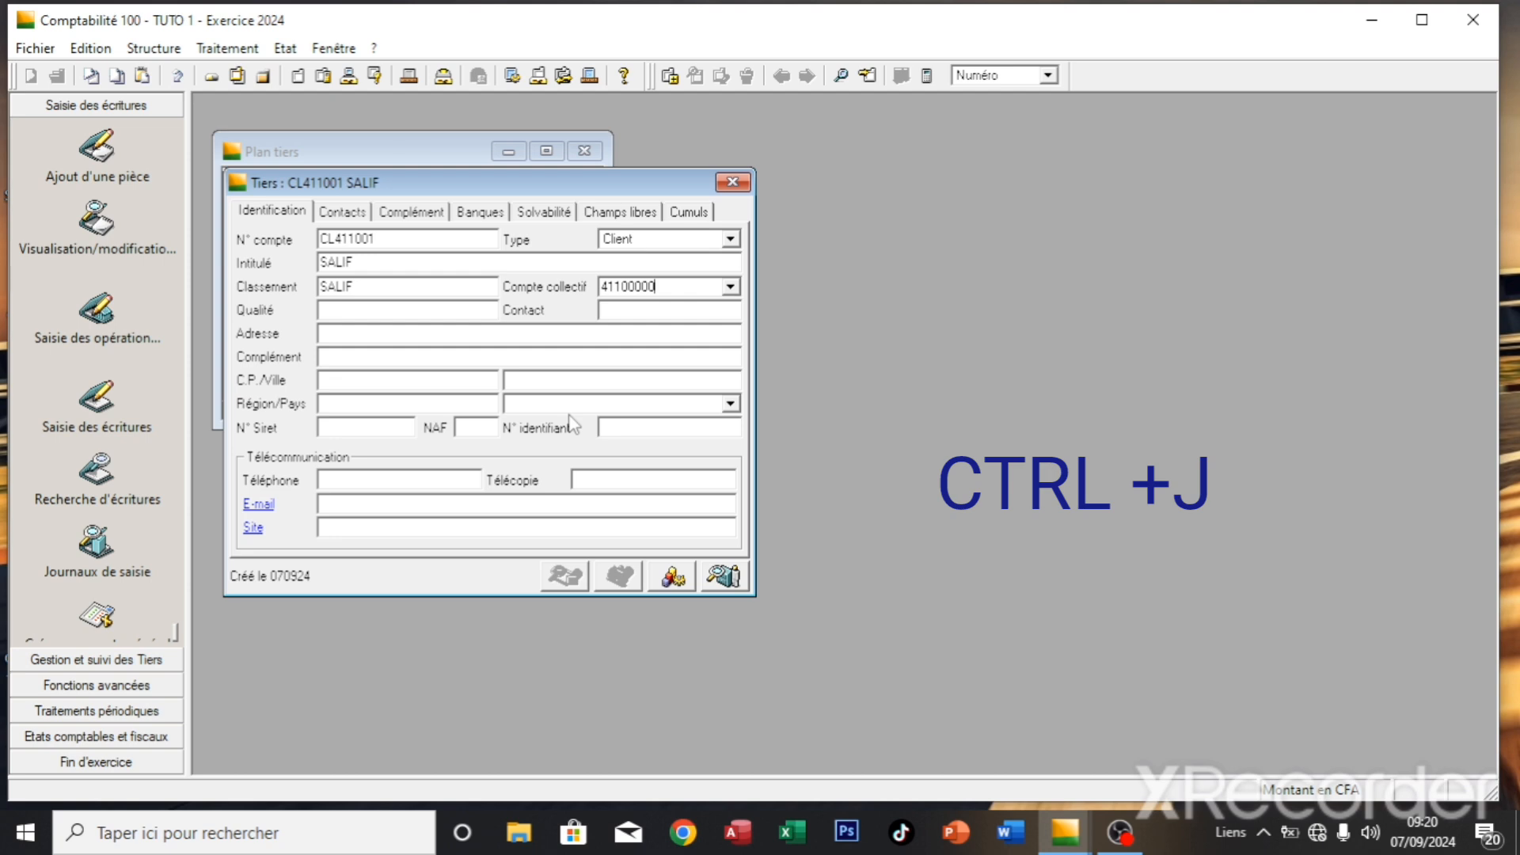
key(ctrl+j)
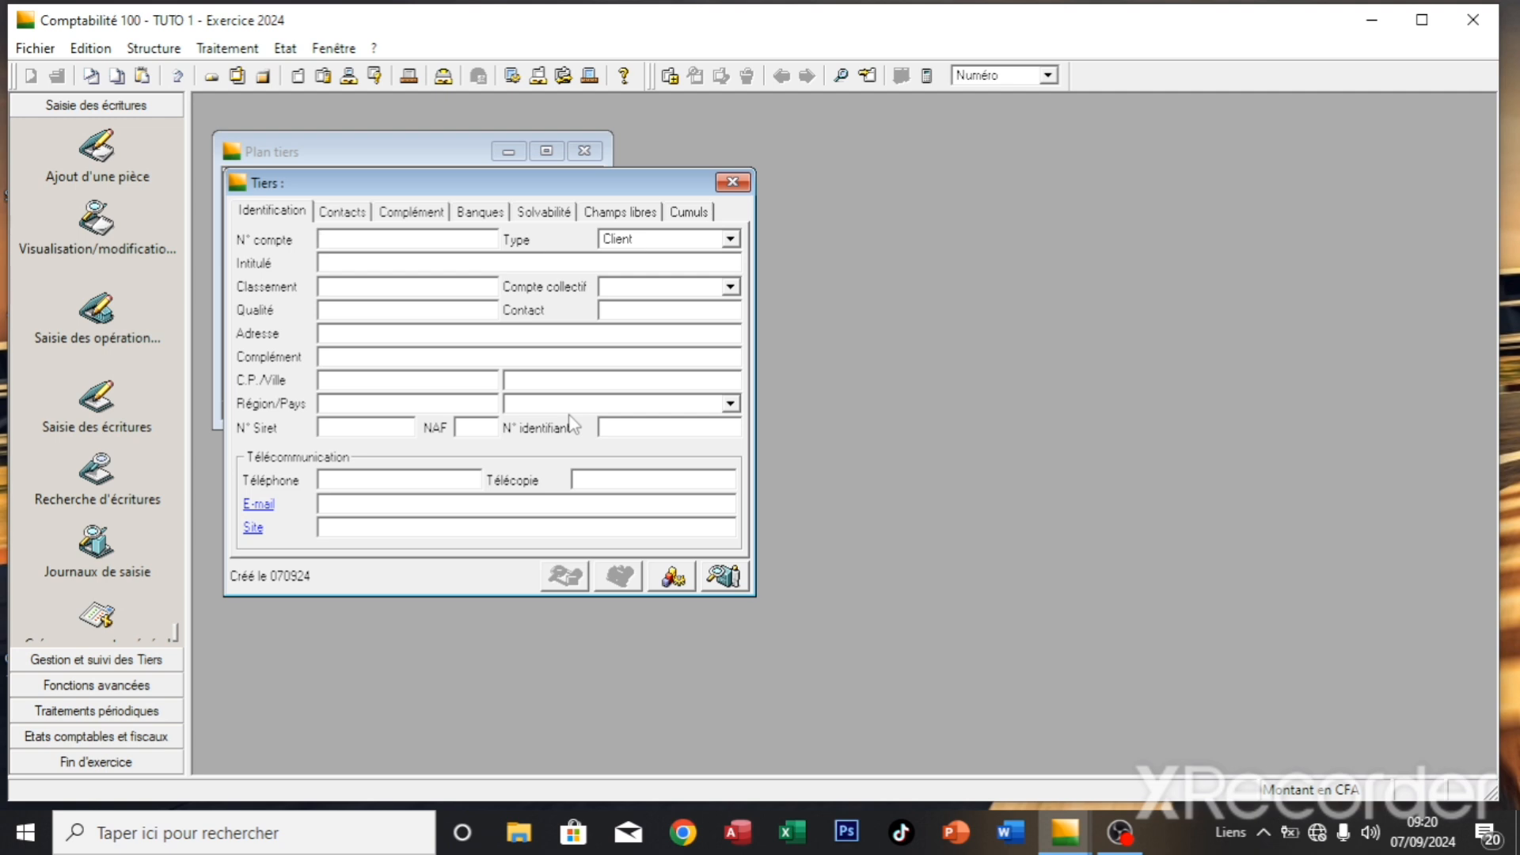
- Add a Fournisseur record with the supplier's number and name on collective account 40100000, and save
text(FR)
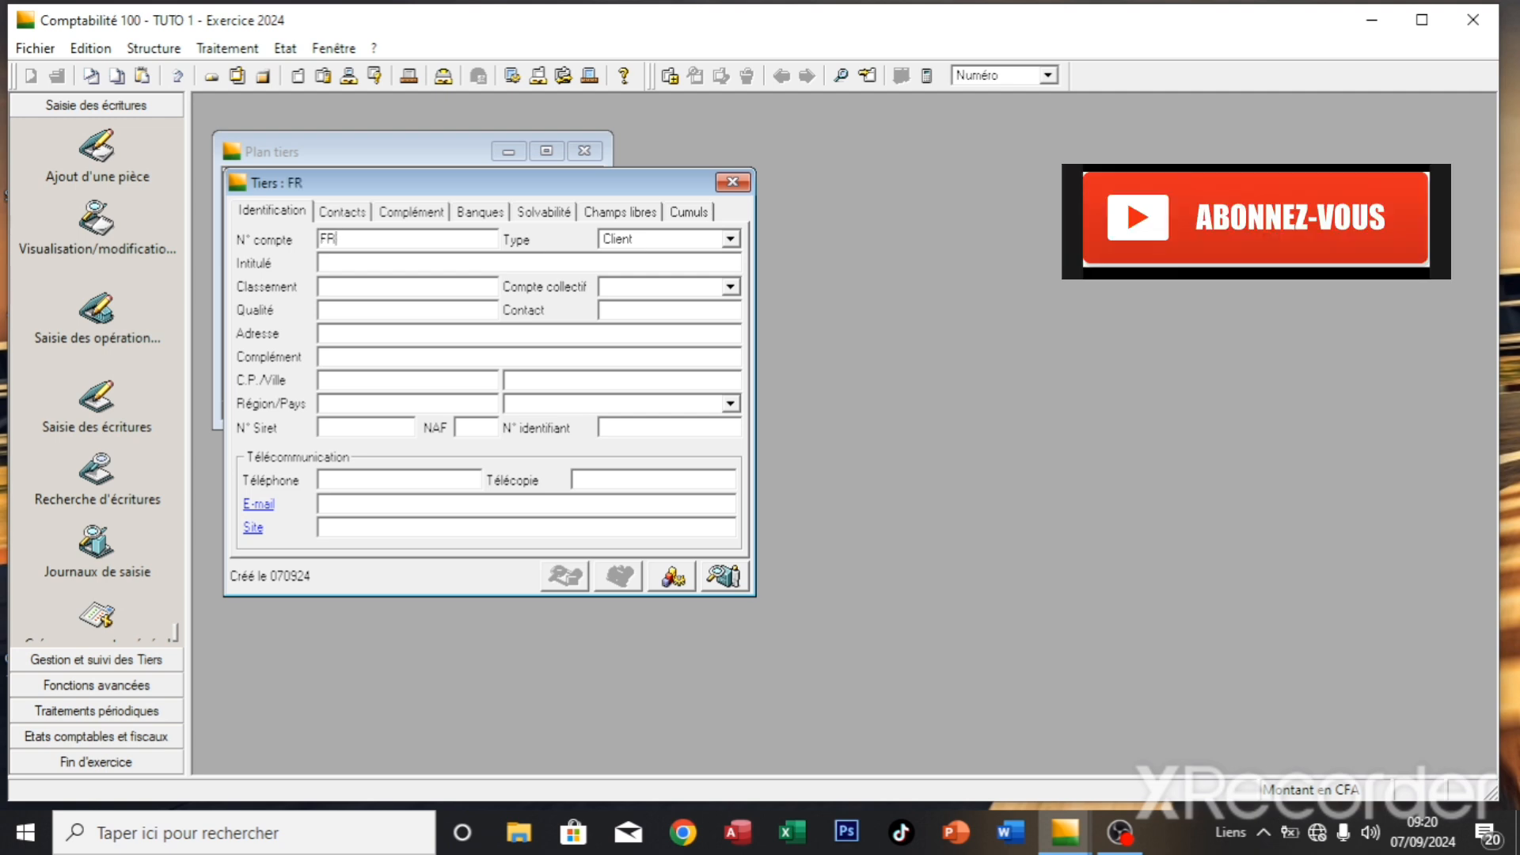
text(401)
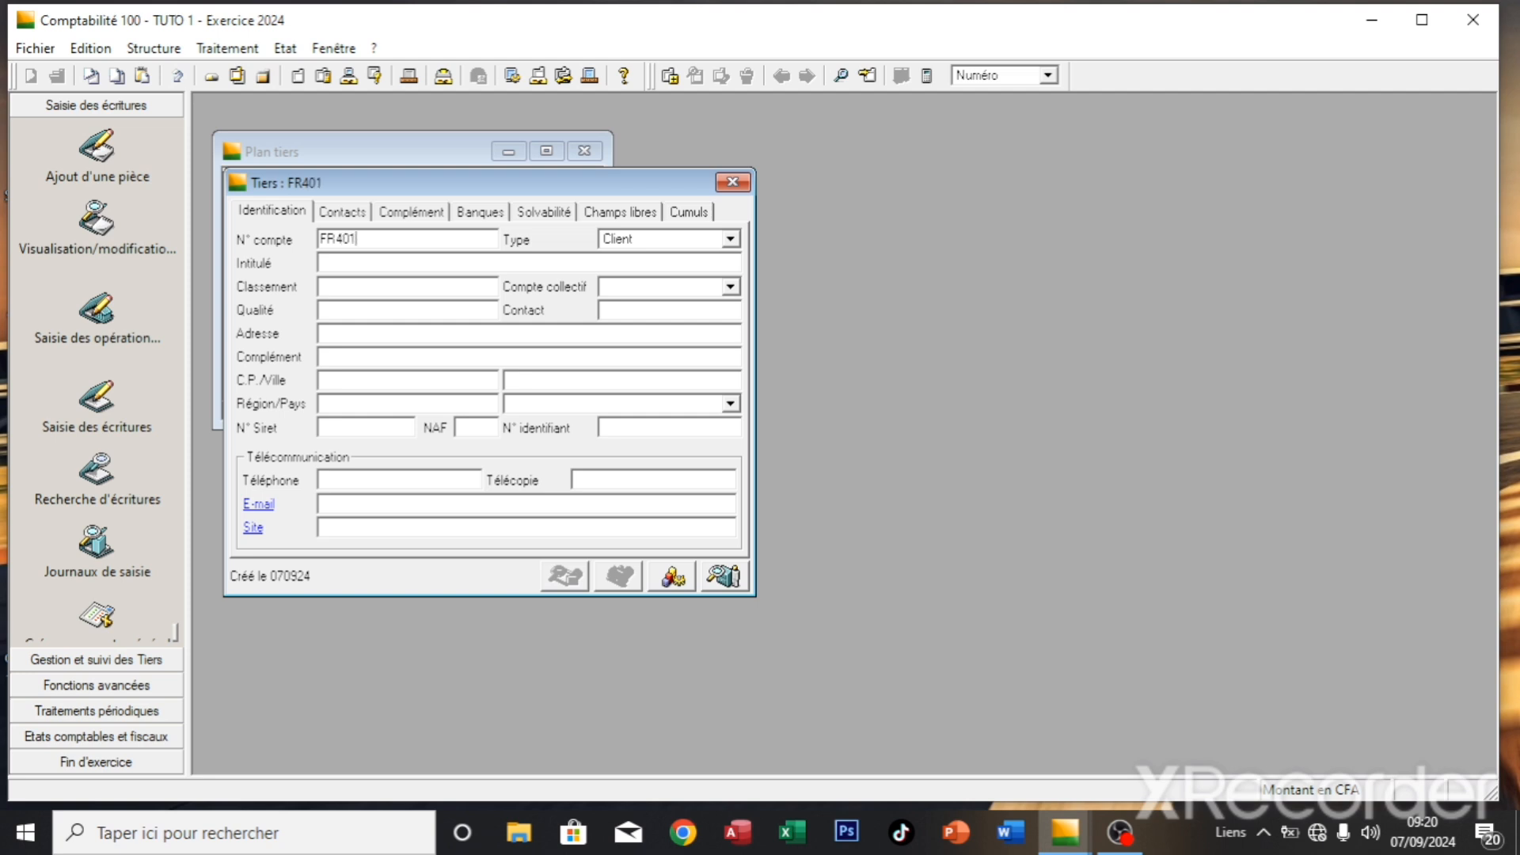
text(001)
key(Tab)
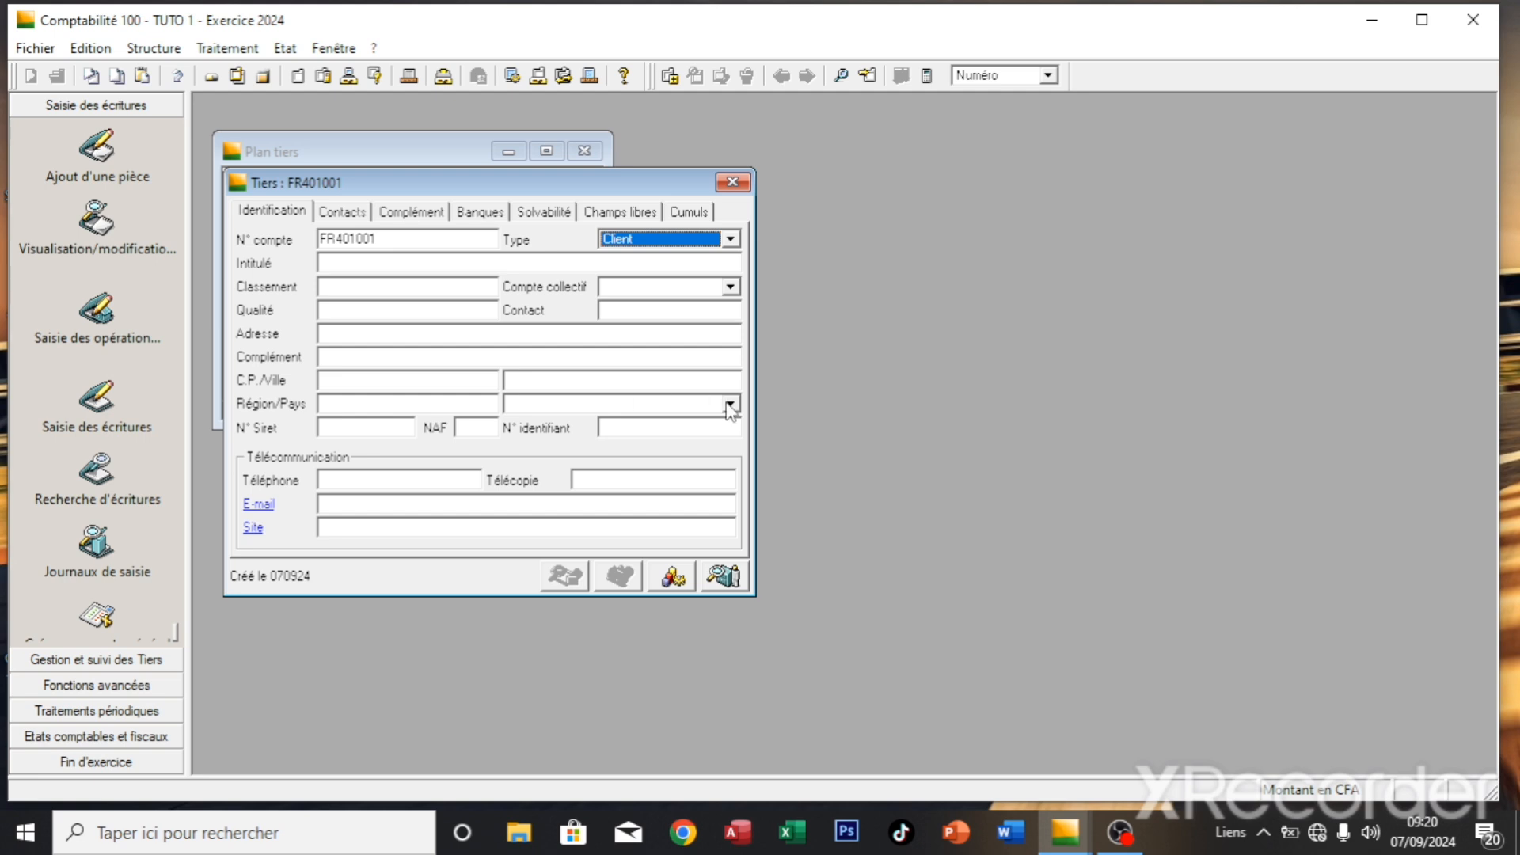
click(728, 242)
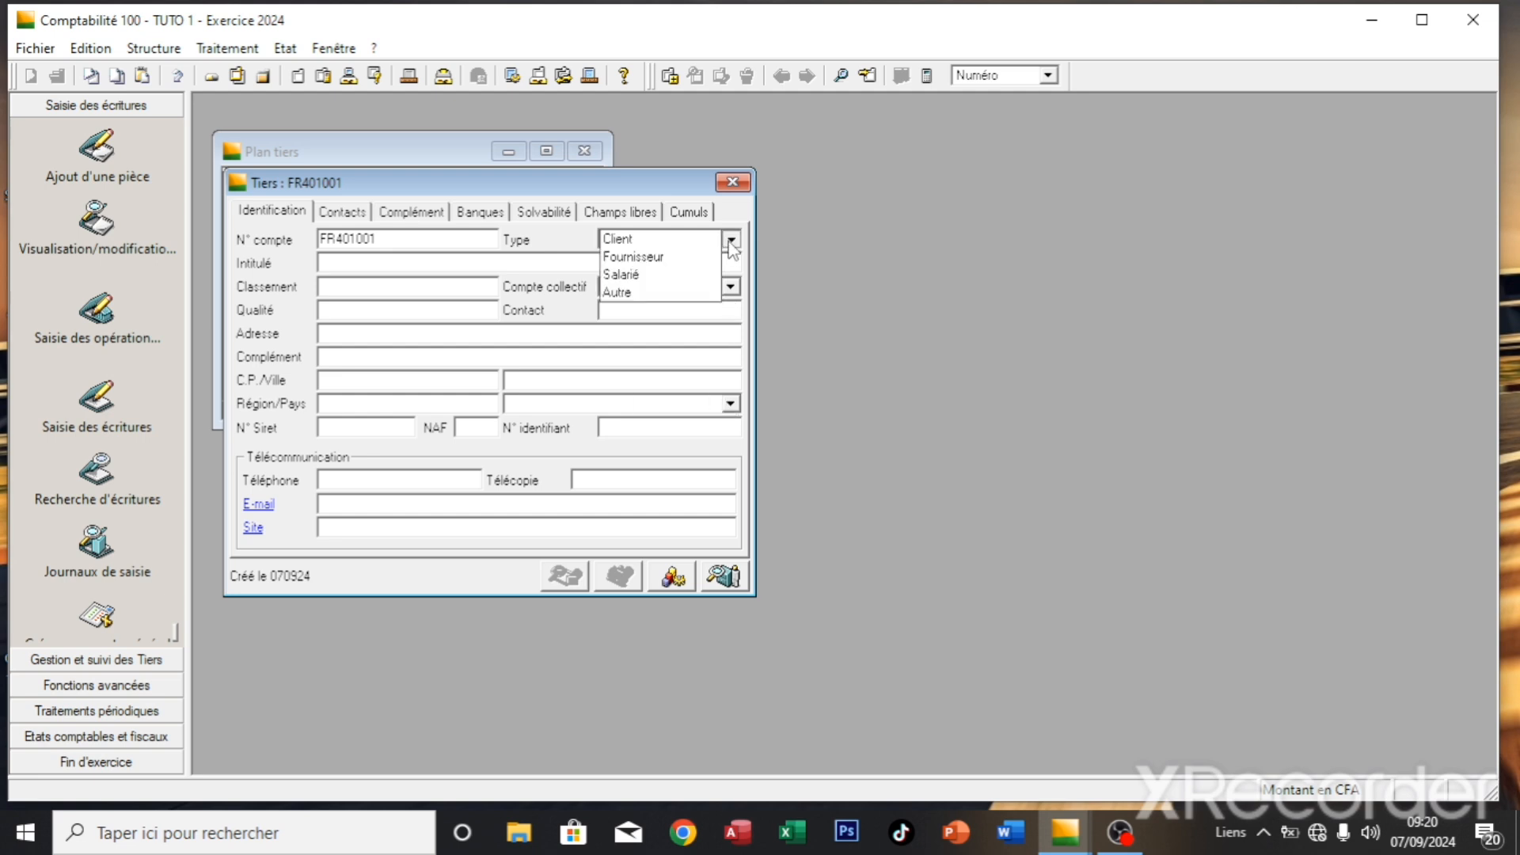
click(689, 255)
click(515, 265)
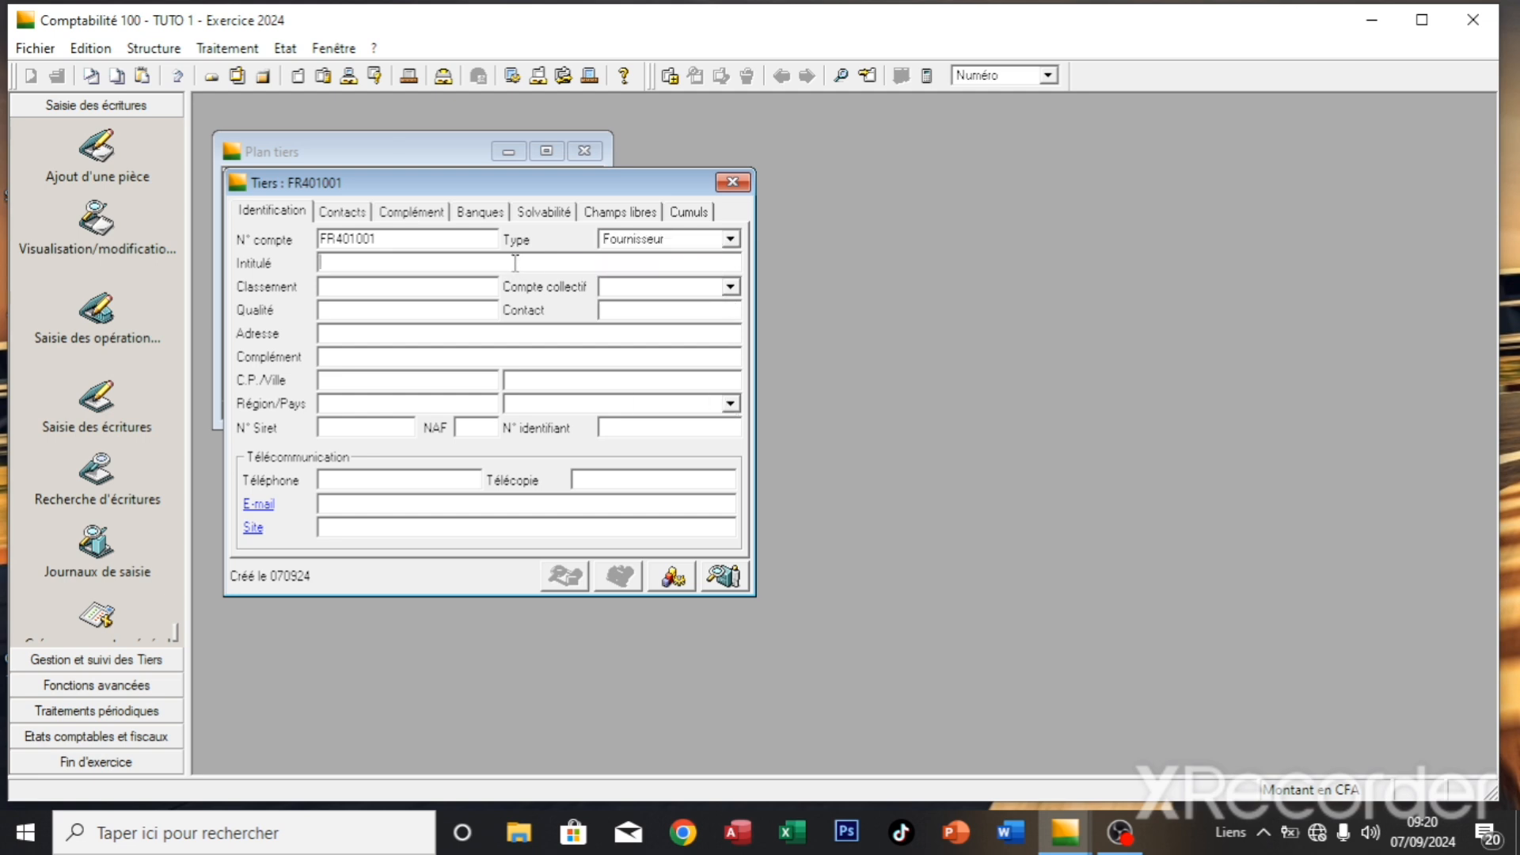
text(MOUSSA)
click(729, 286)
click(729, 290)
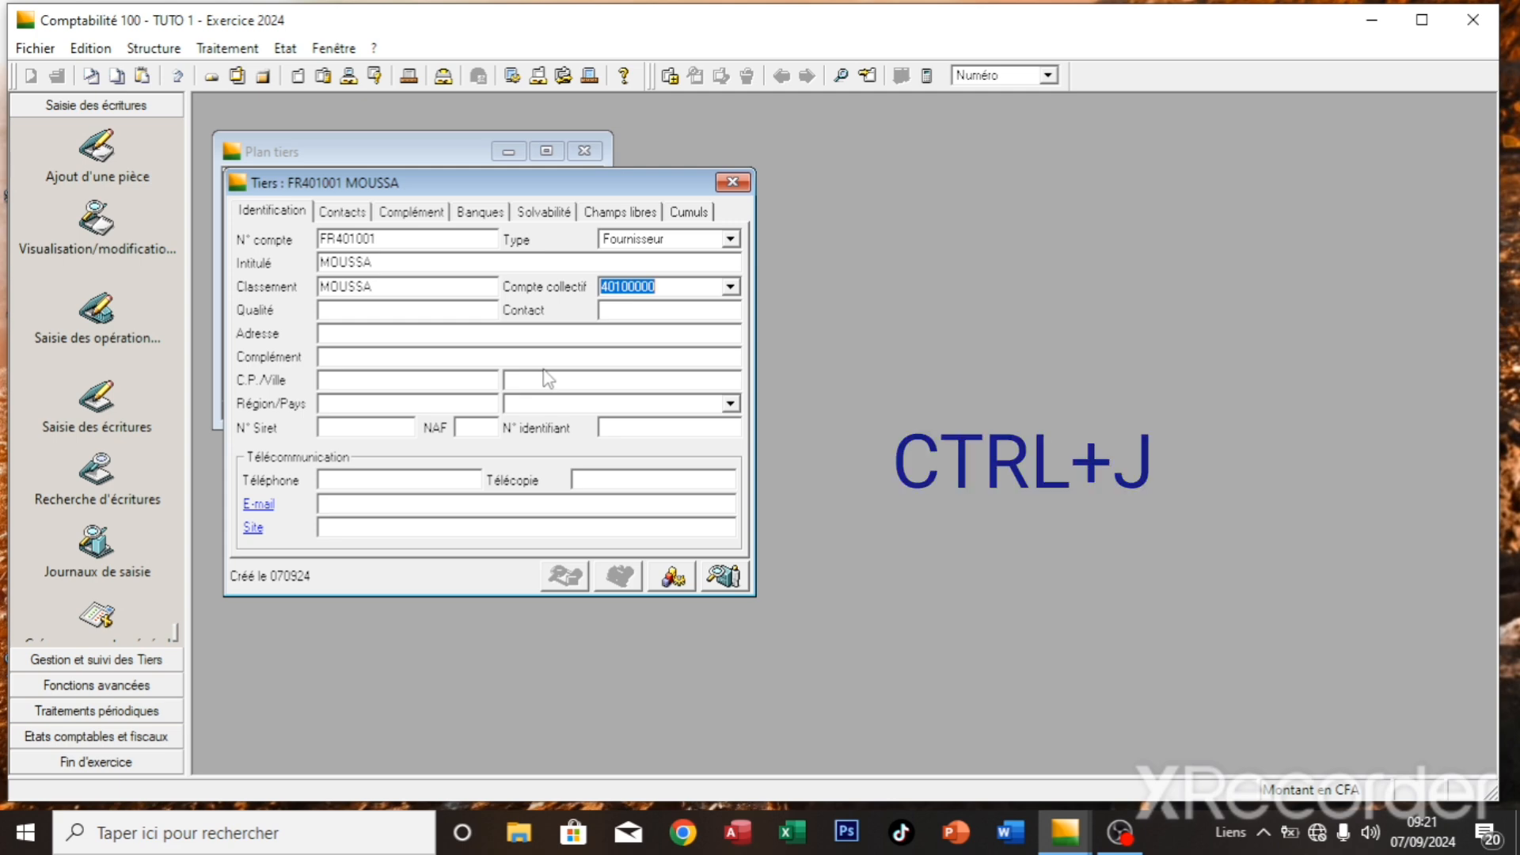
key(ctrl+j)
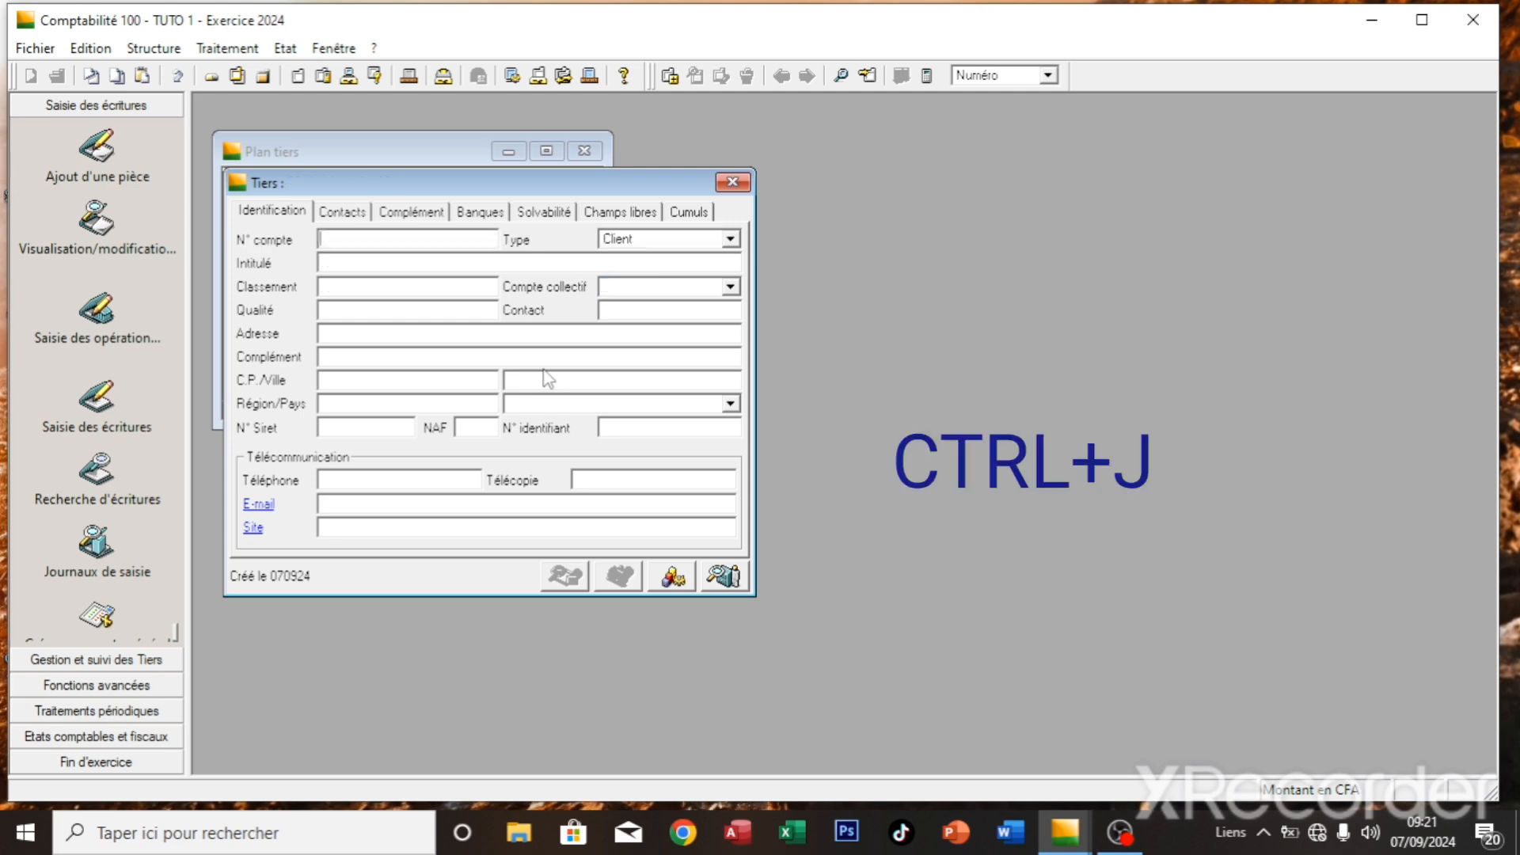
- Close the blank form, review the client and supplier rows, then close Plan tiers
click(732, 182)
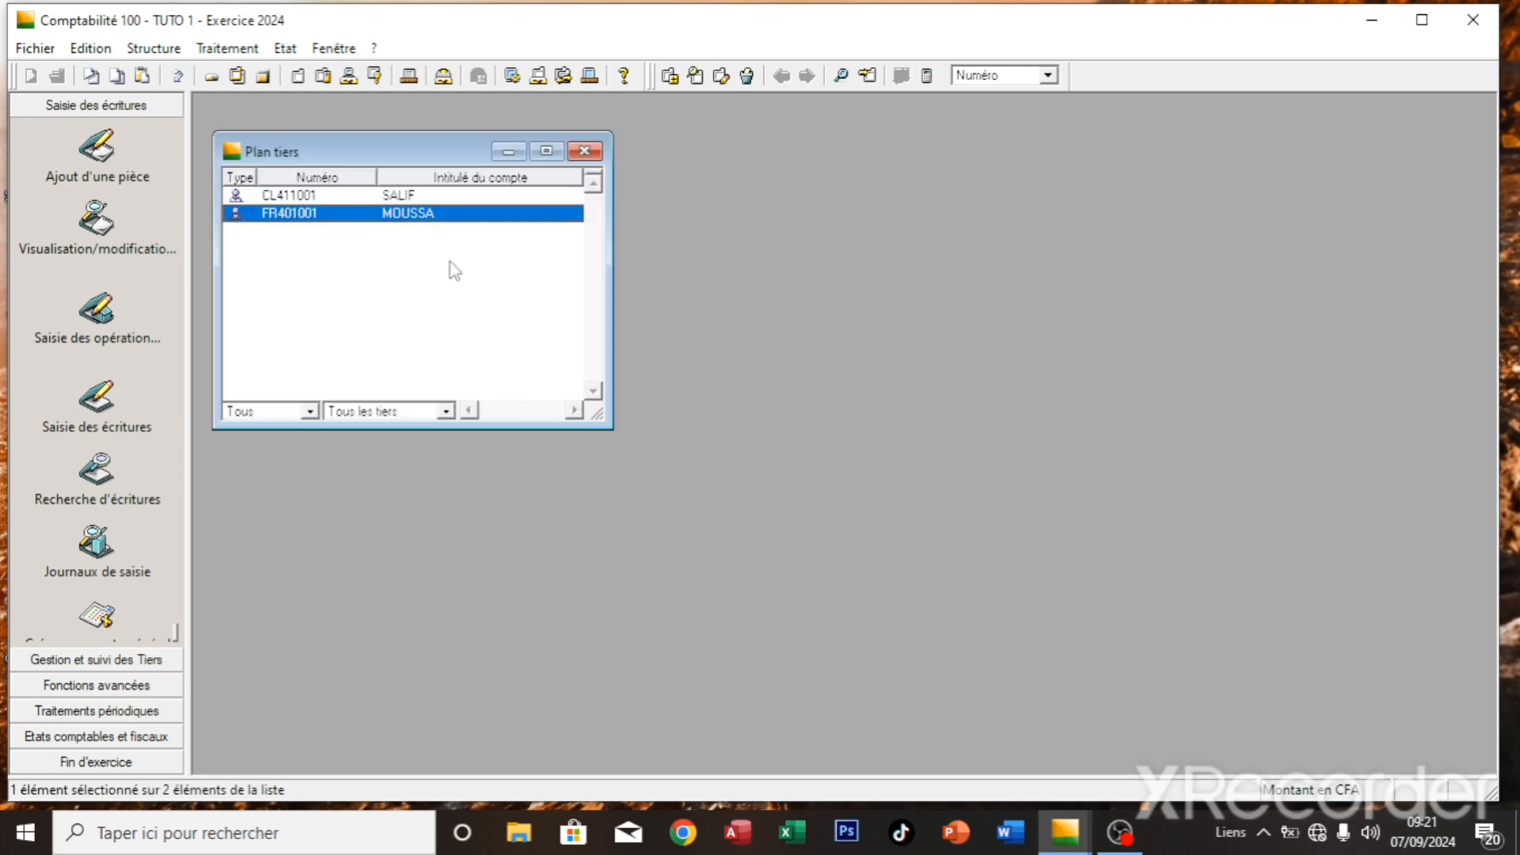
click(349, 195)
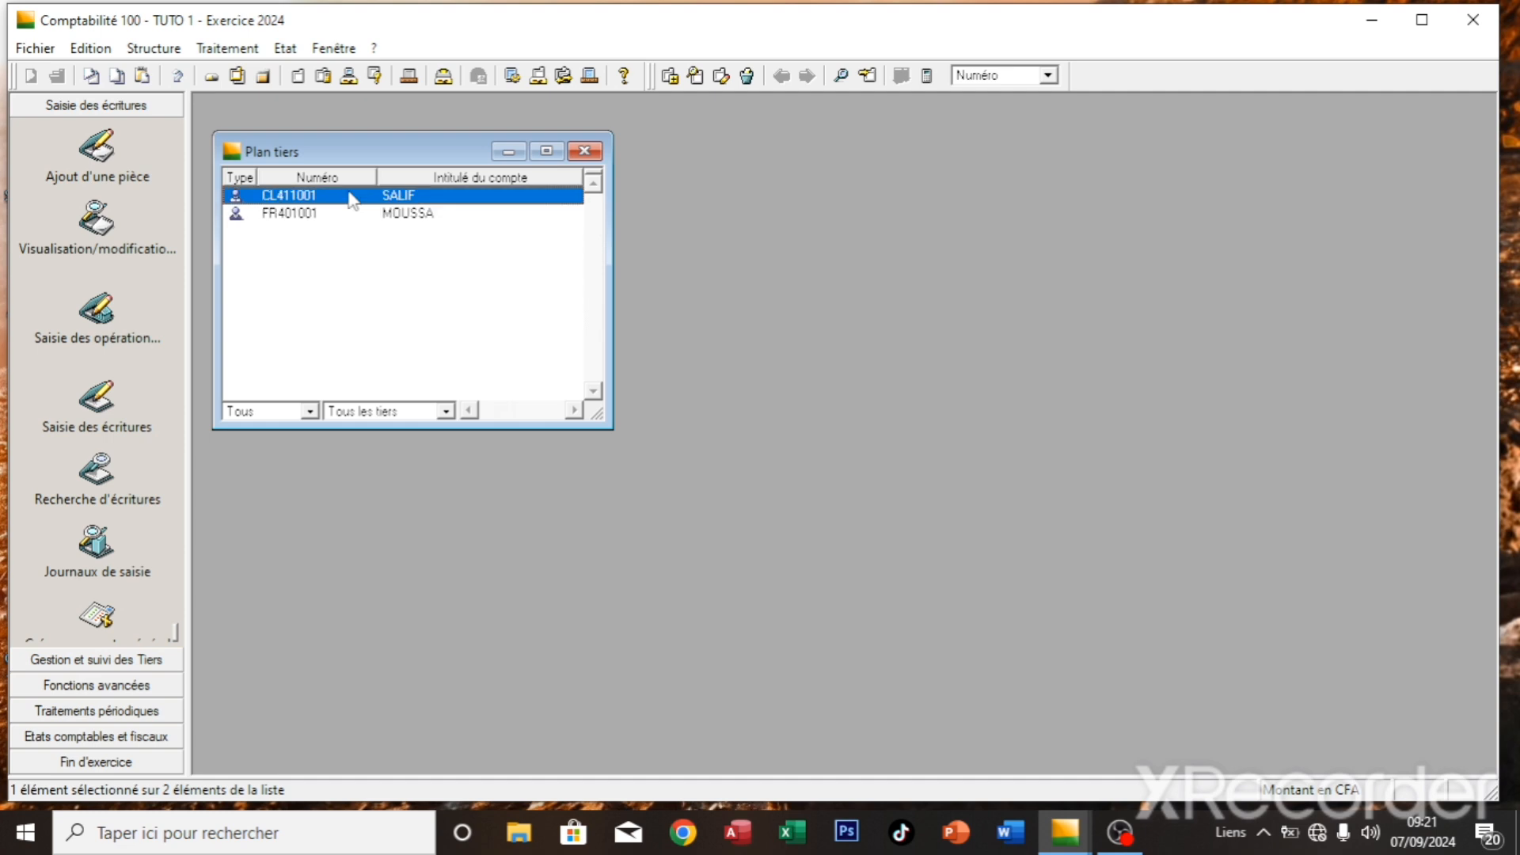
click(348, 212)
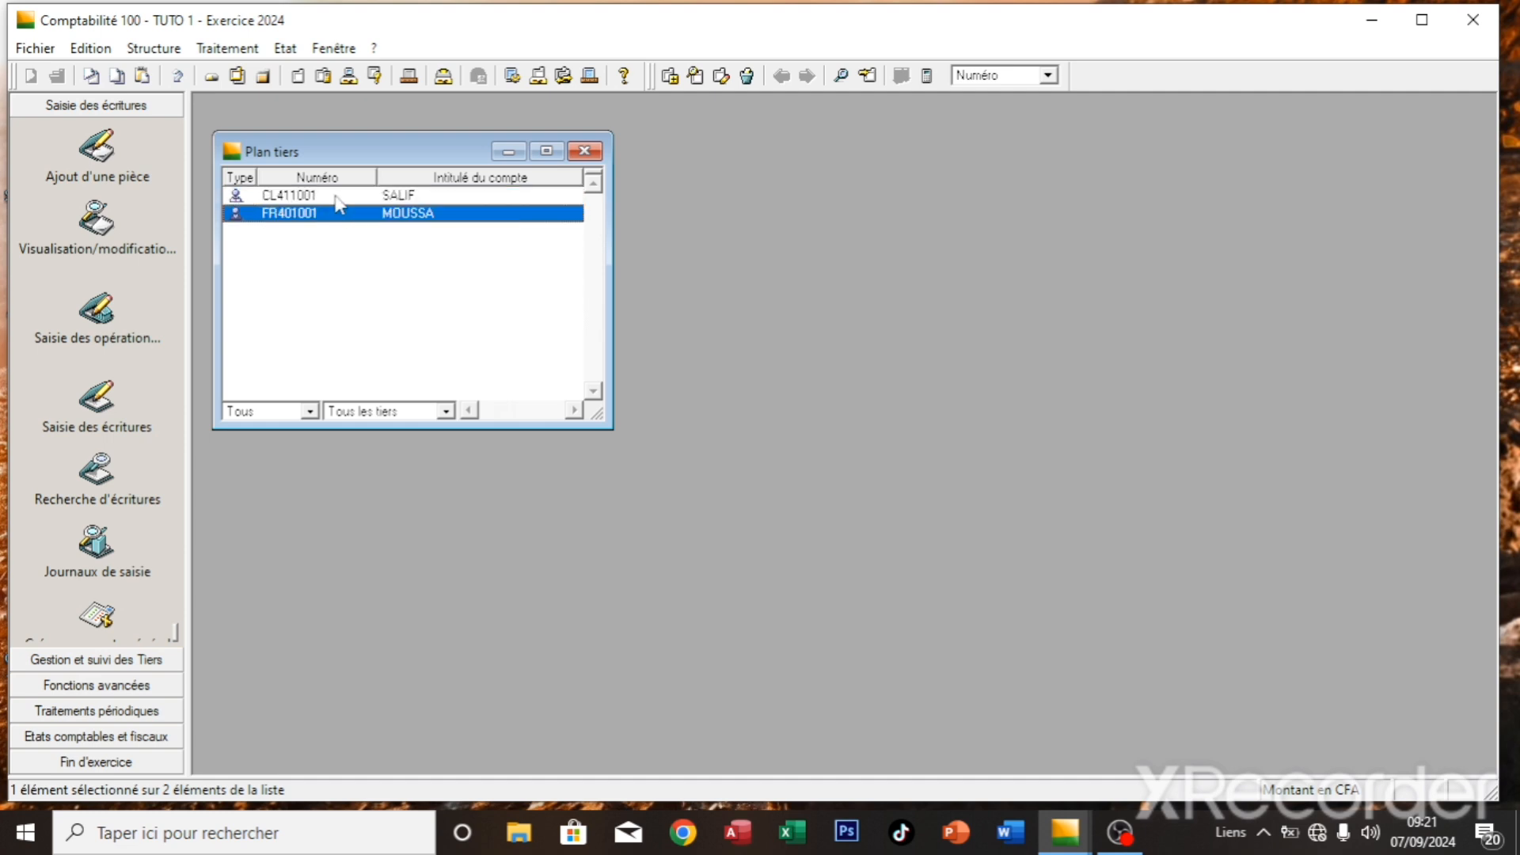
click(336, 197)
click(335, 214)
click(585, 152)
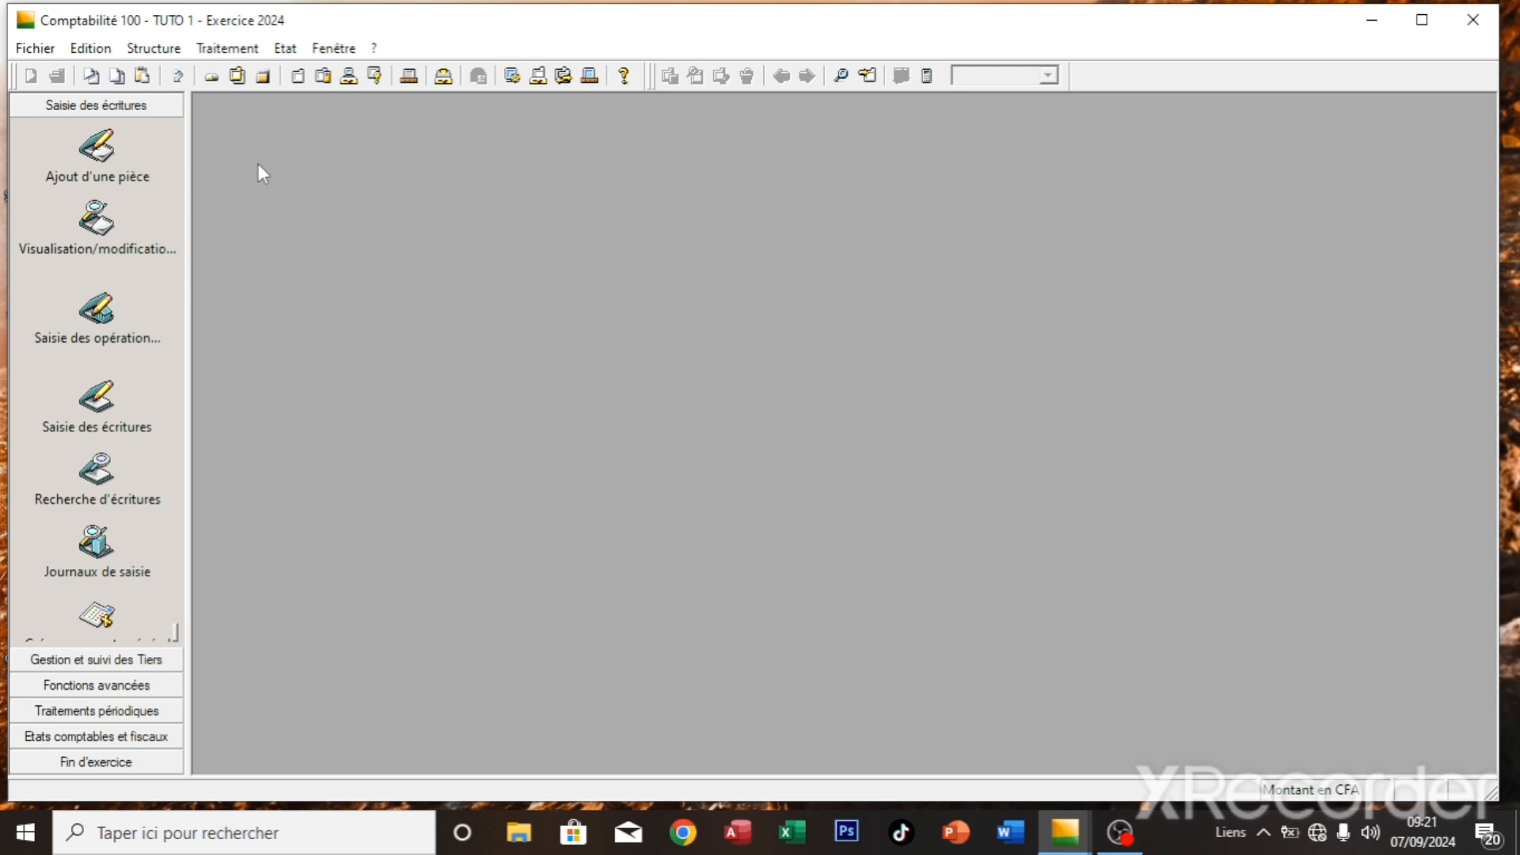
- Open Structure > Taux de taxes and add a new tax-rate element
click(161, 52)
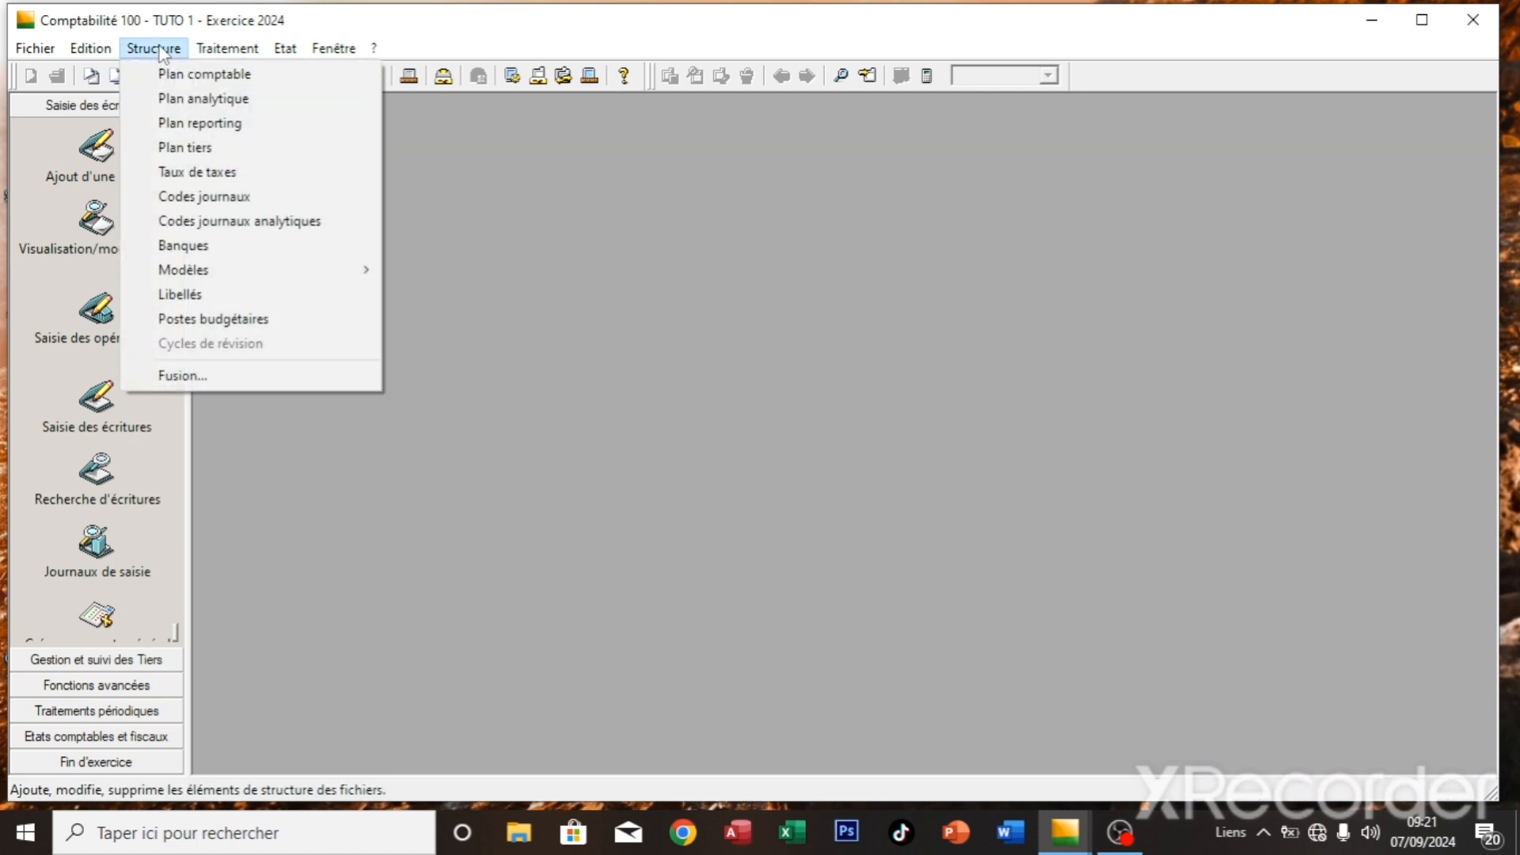
click(229, 174)
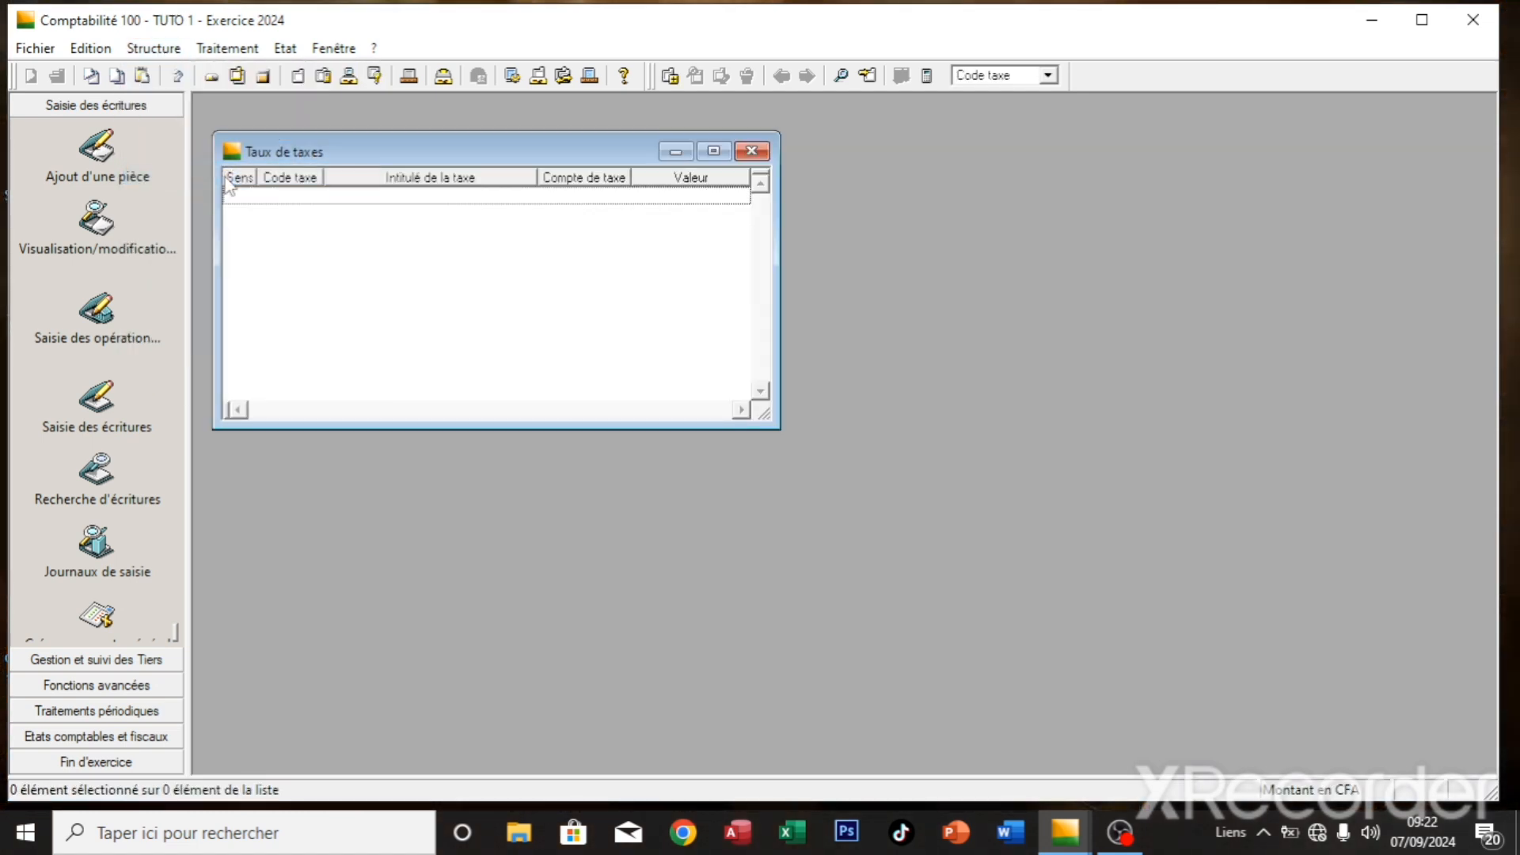
right_click(287, 196)
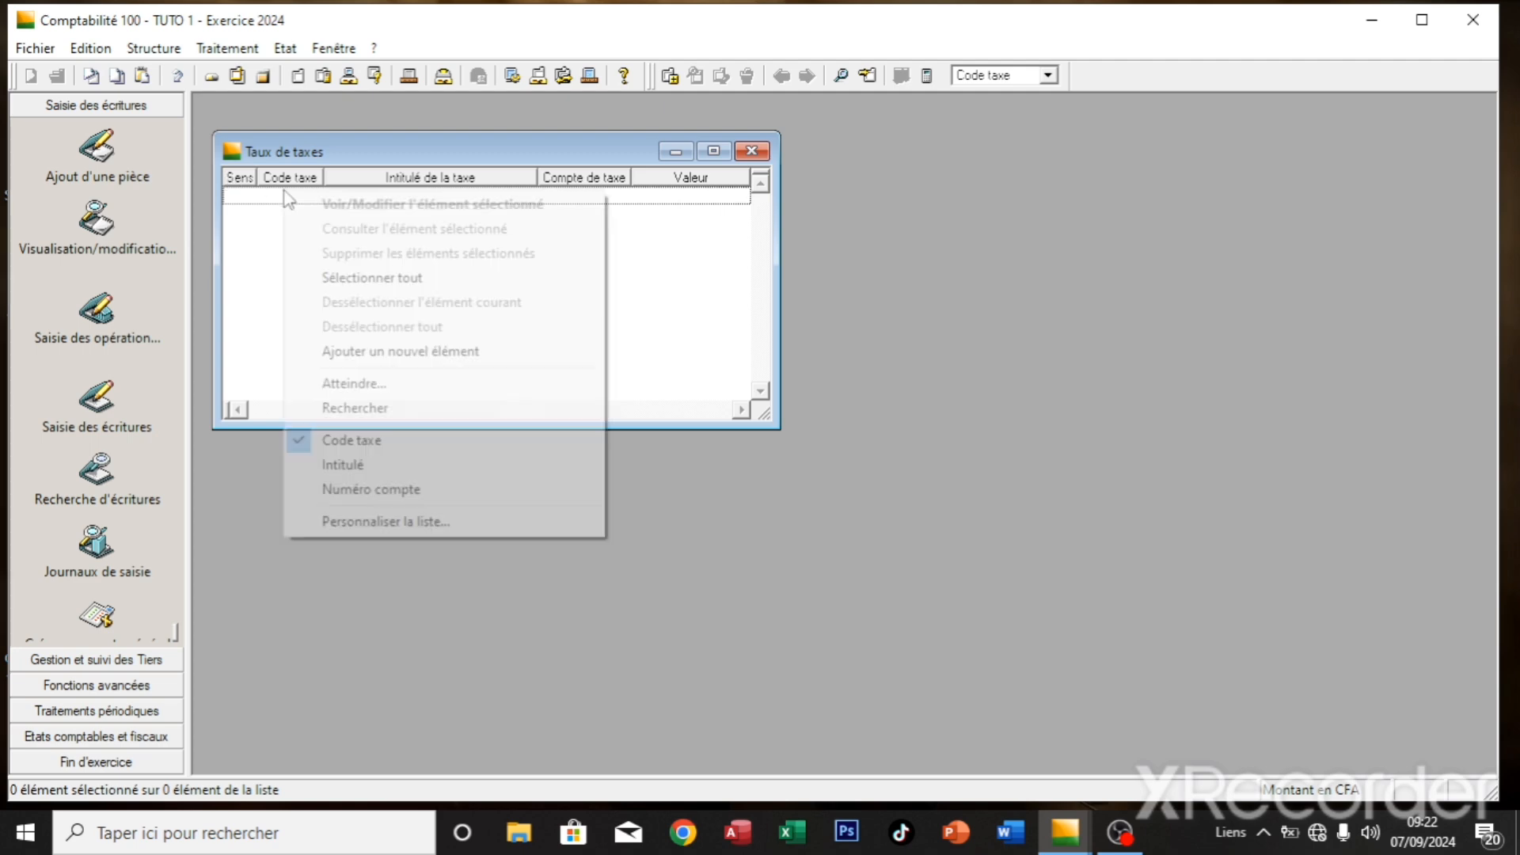
click(390, 356)
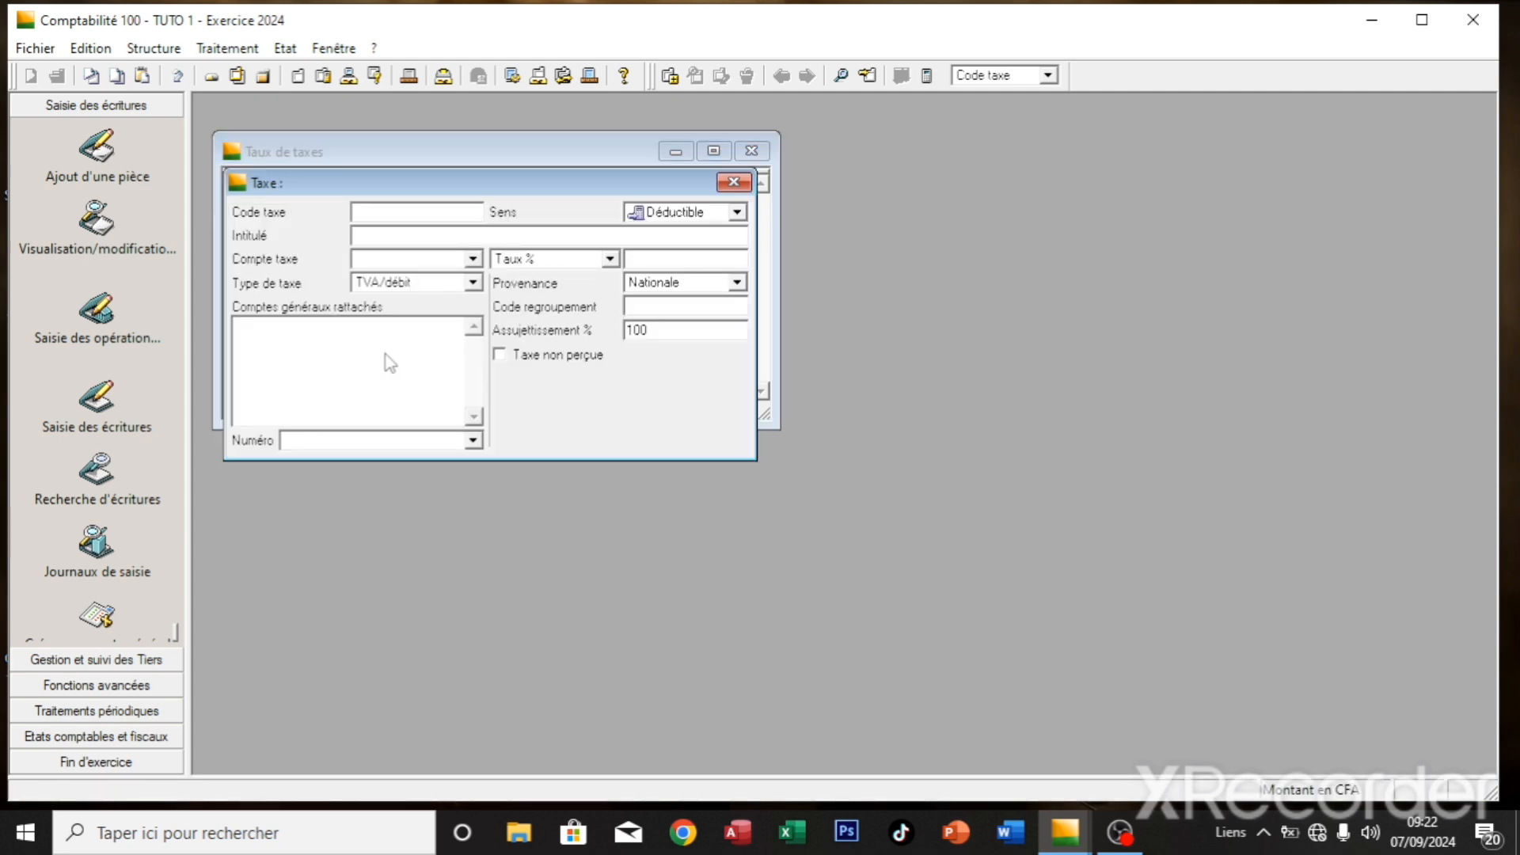
- Enter tax code 03, 'ACHATS POUR TOUS LES ARTICLES', tax account 445, rate 19,25
text(03)
key(Tab)
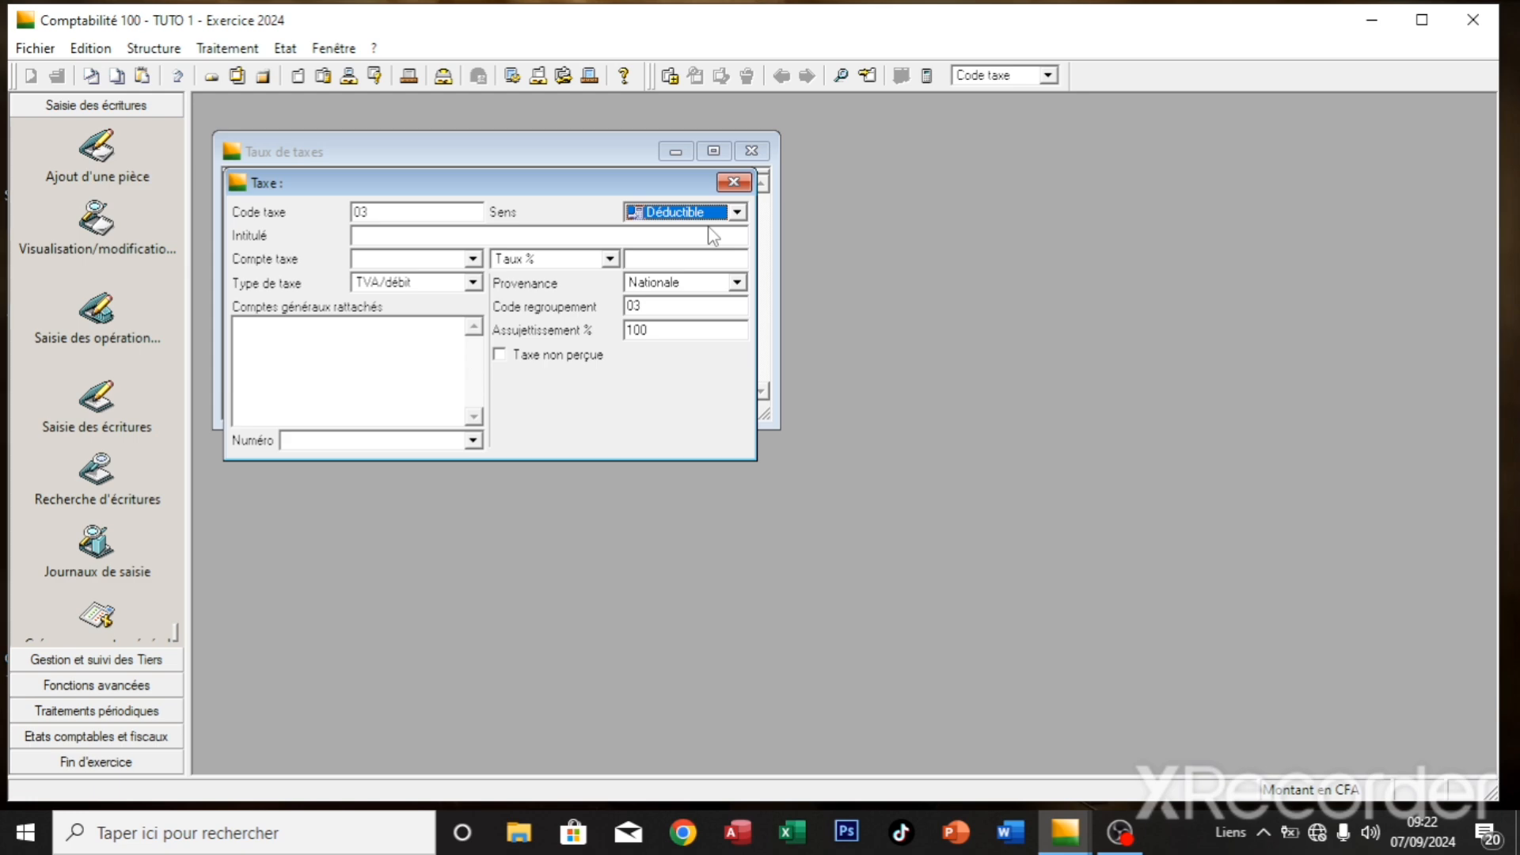
click(535, 235)
text(ACHAT)
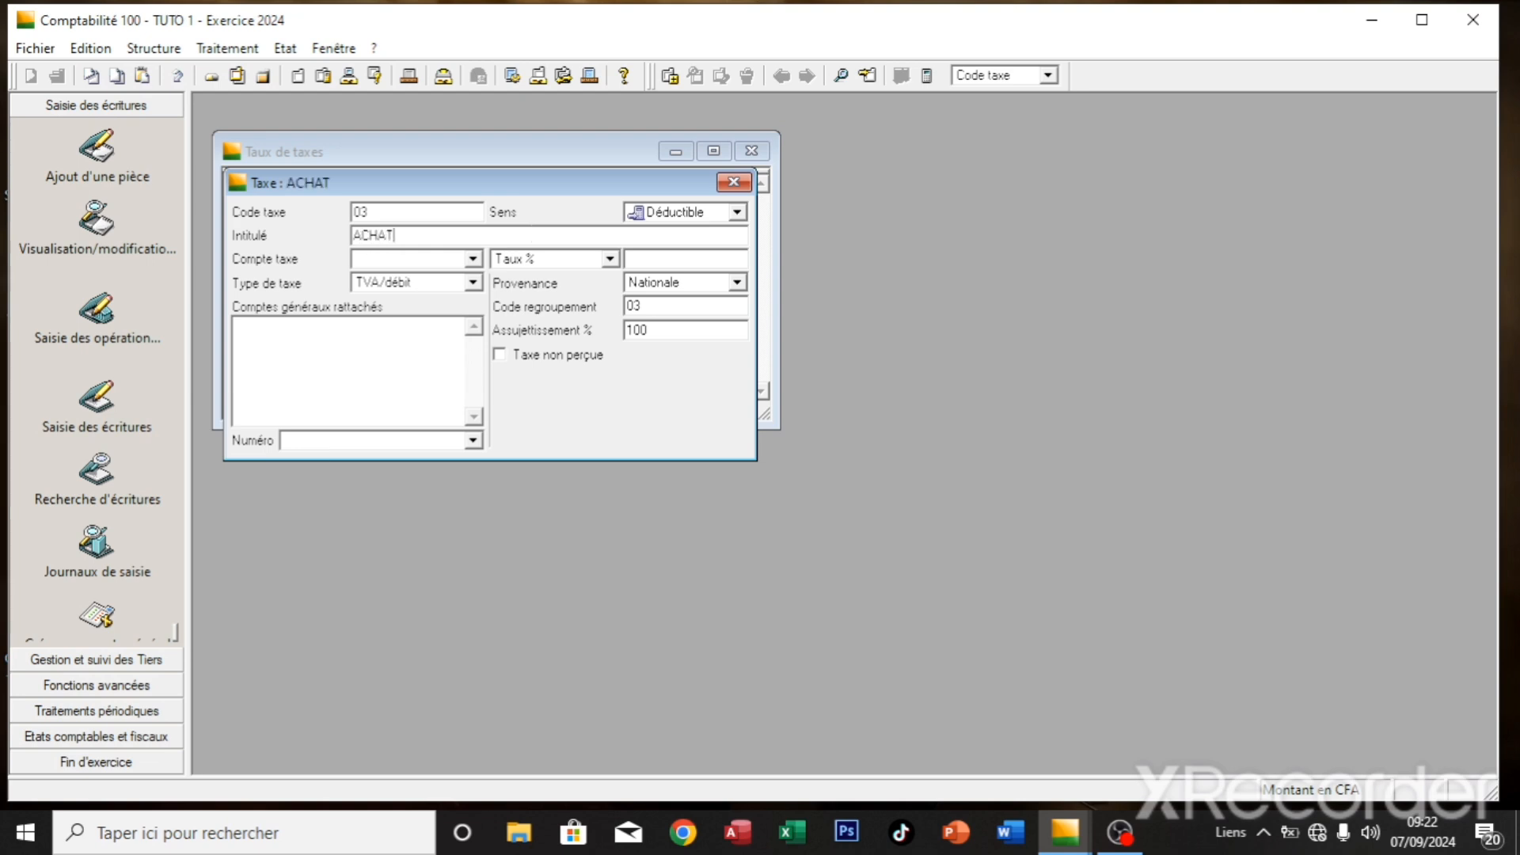
text(S POUR TOUS L)
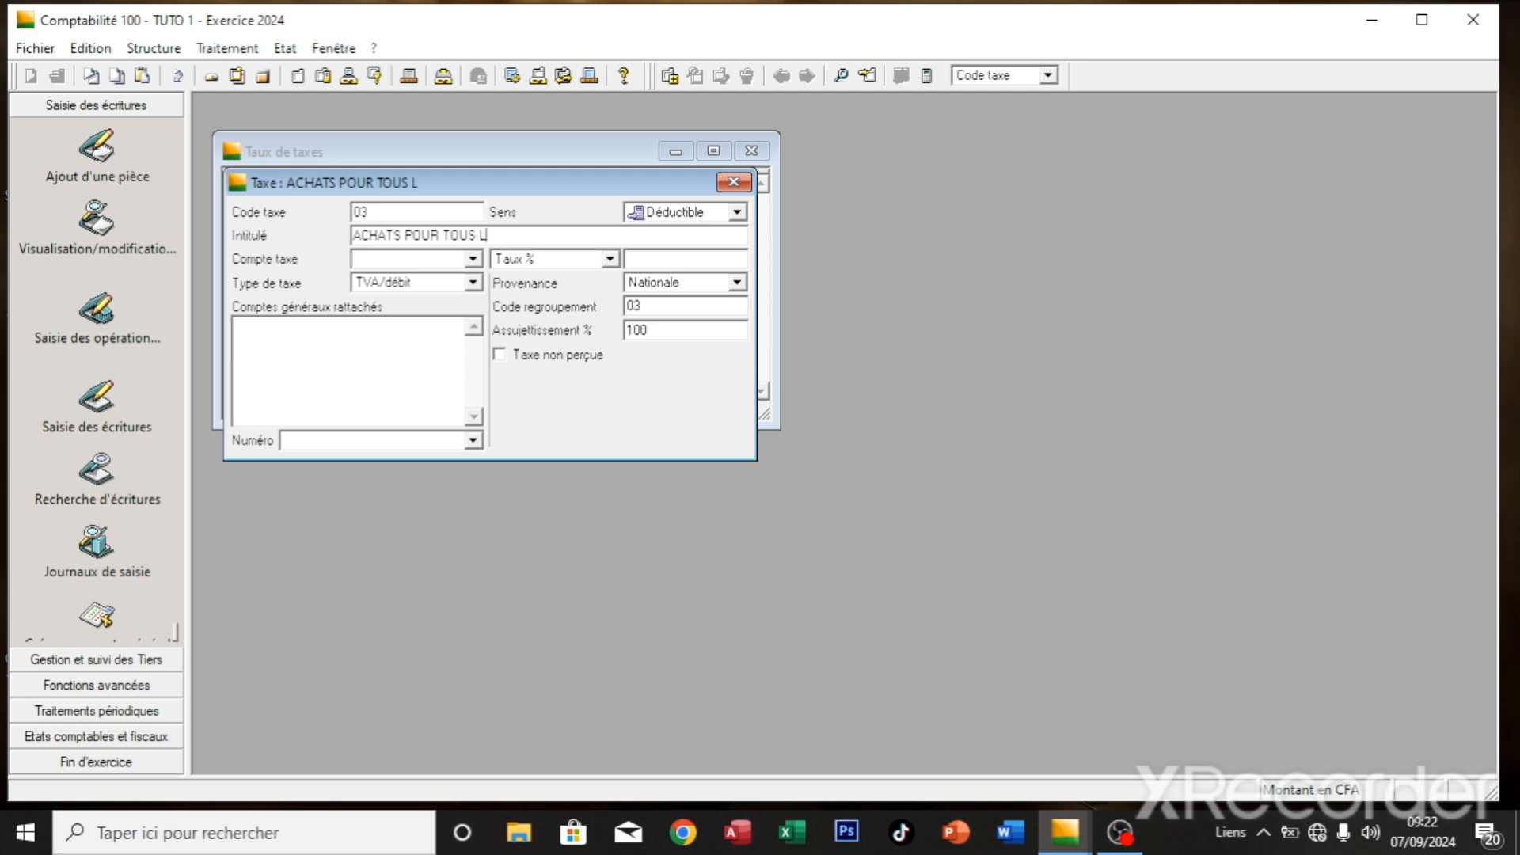
text(ES ARTICLES)
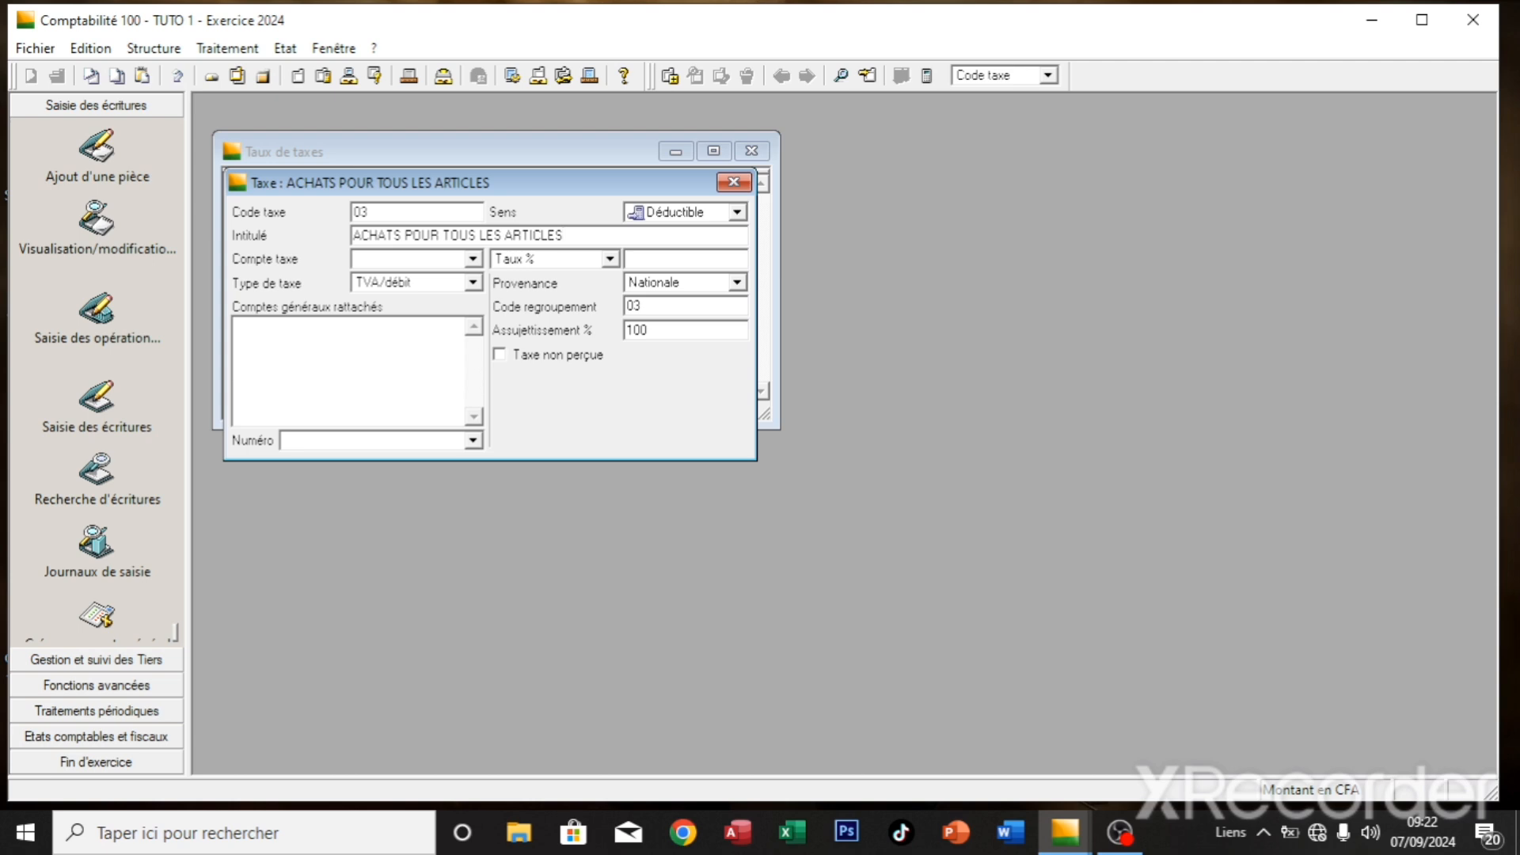
click(436, 255)
text(445)
click(641, 258)
text(19,25)
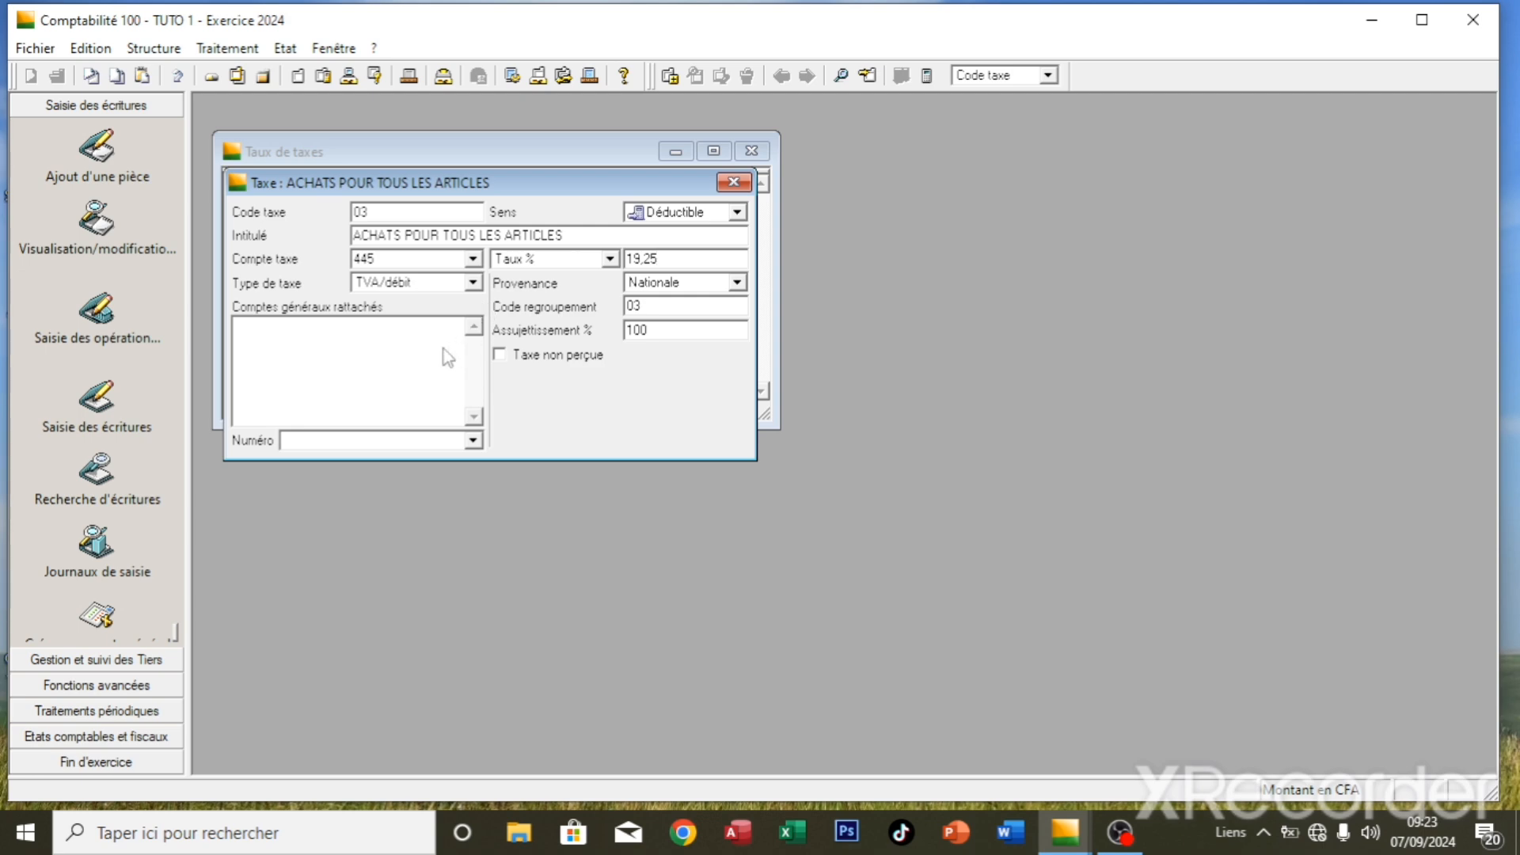
- Attach account 60100000 to tax 03 and save the entry
click(408, 436)
text(60100000)
key(Return)
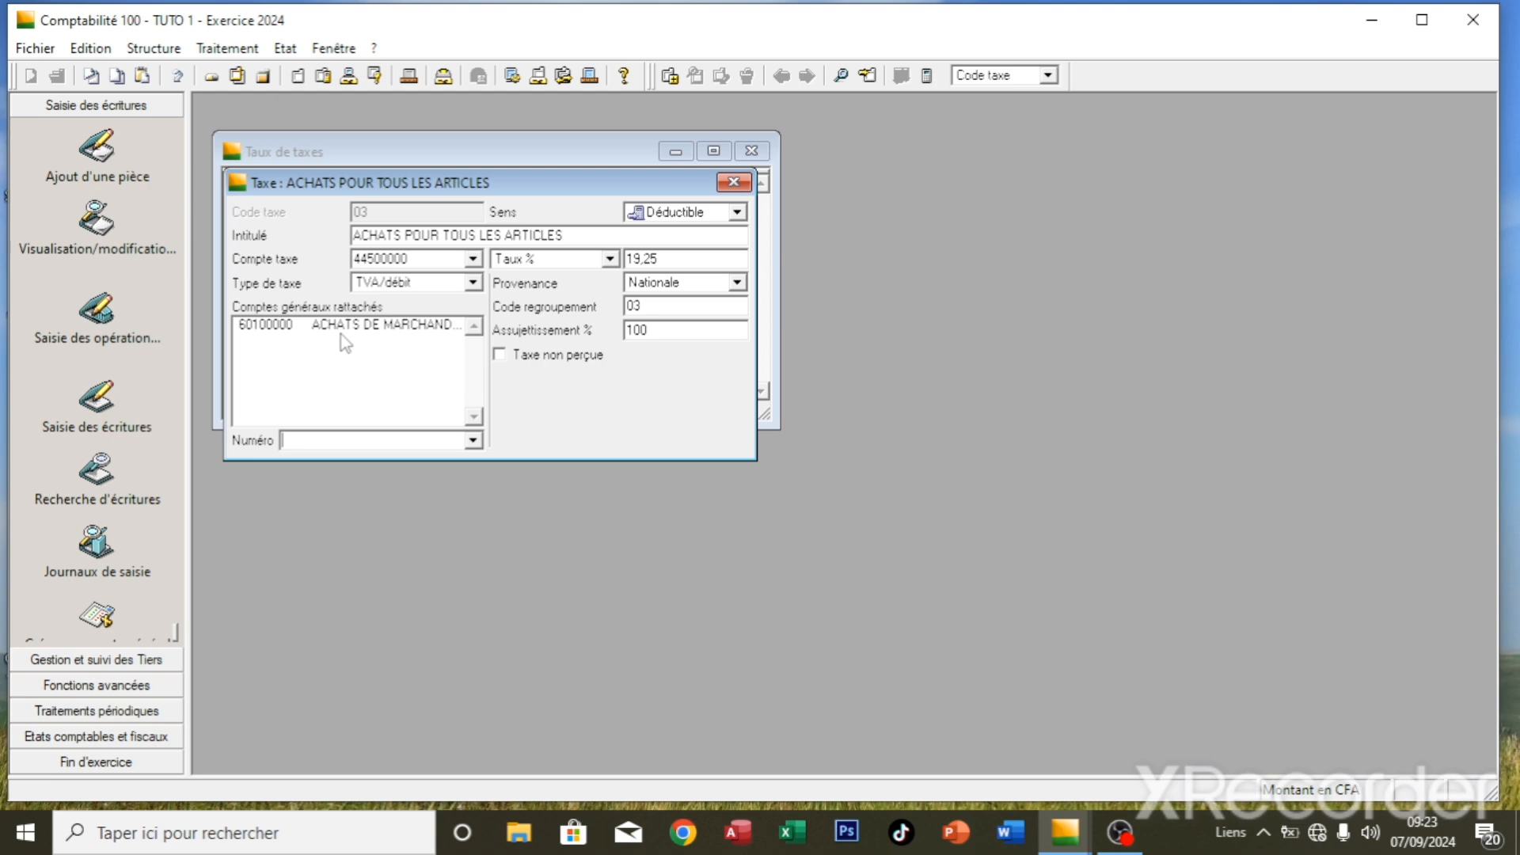
key(ctrl+j)
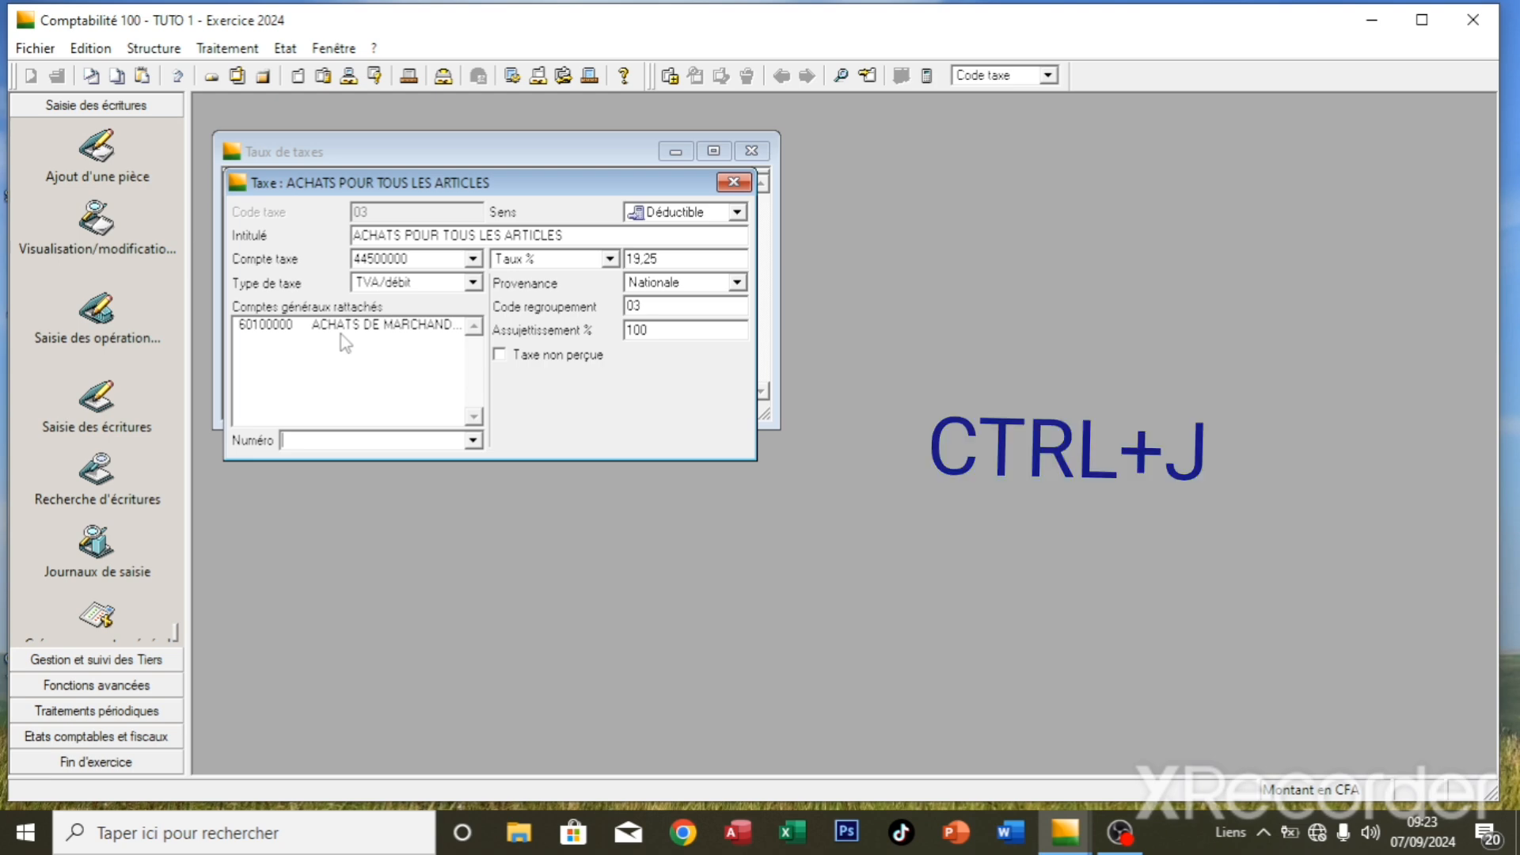
key(ctrl+j)
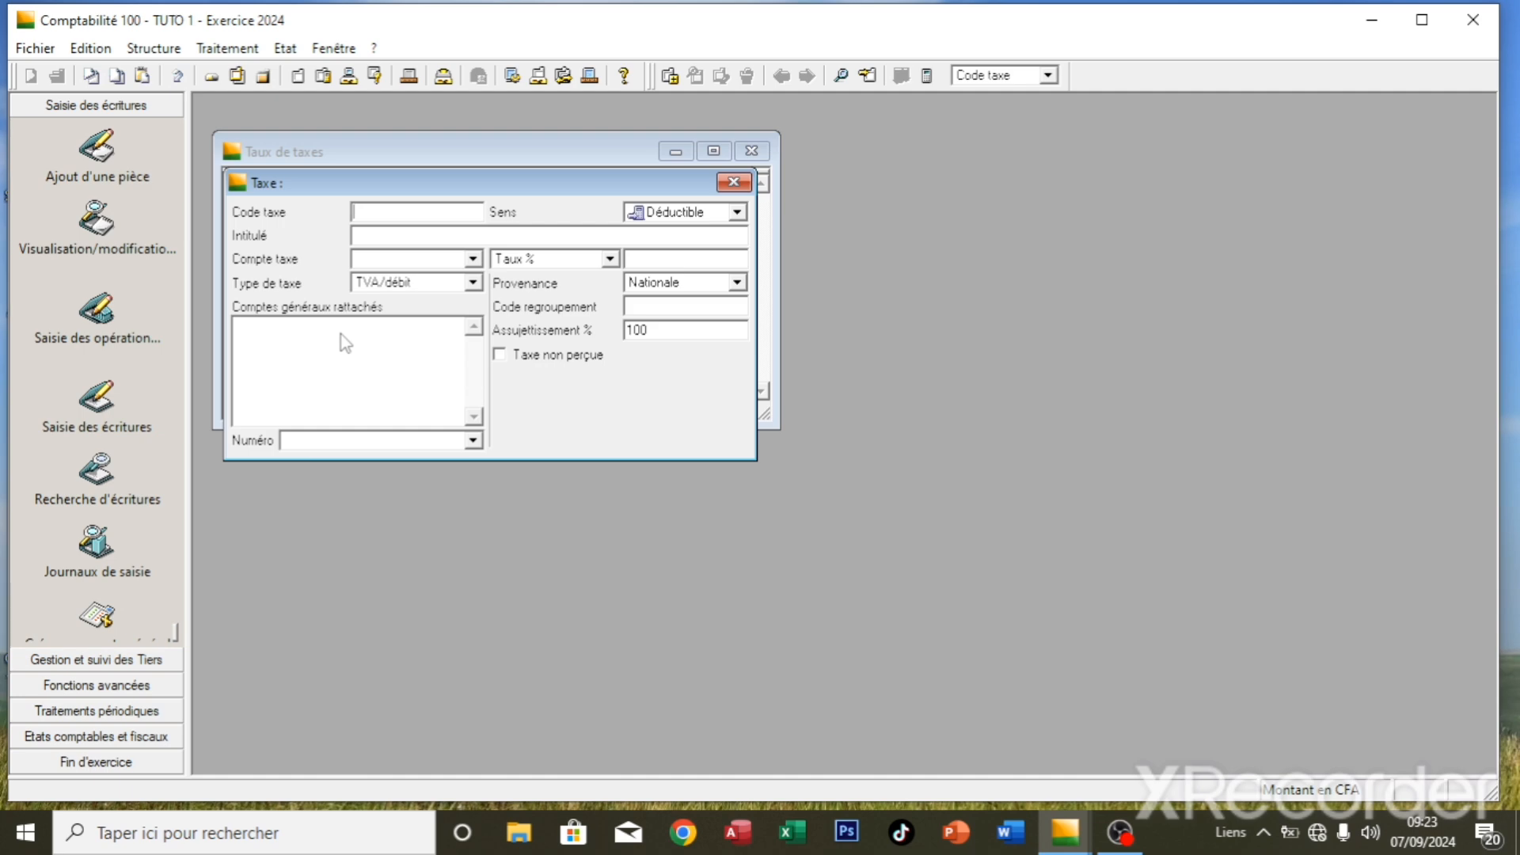
- Enter Collectée tax code 04, 'VENTES DE TOUS LES ARTICLES', tax account 443, rate 19,25
text(04)
key(Tab)
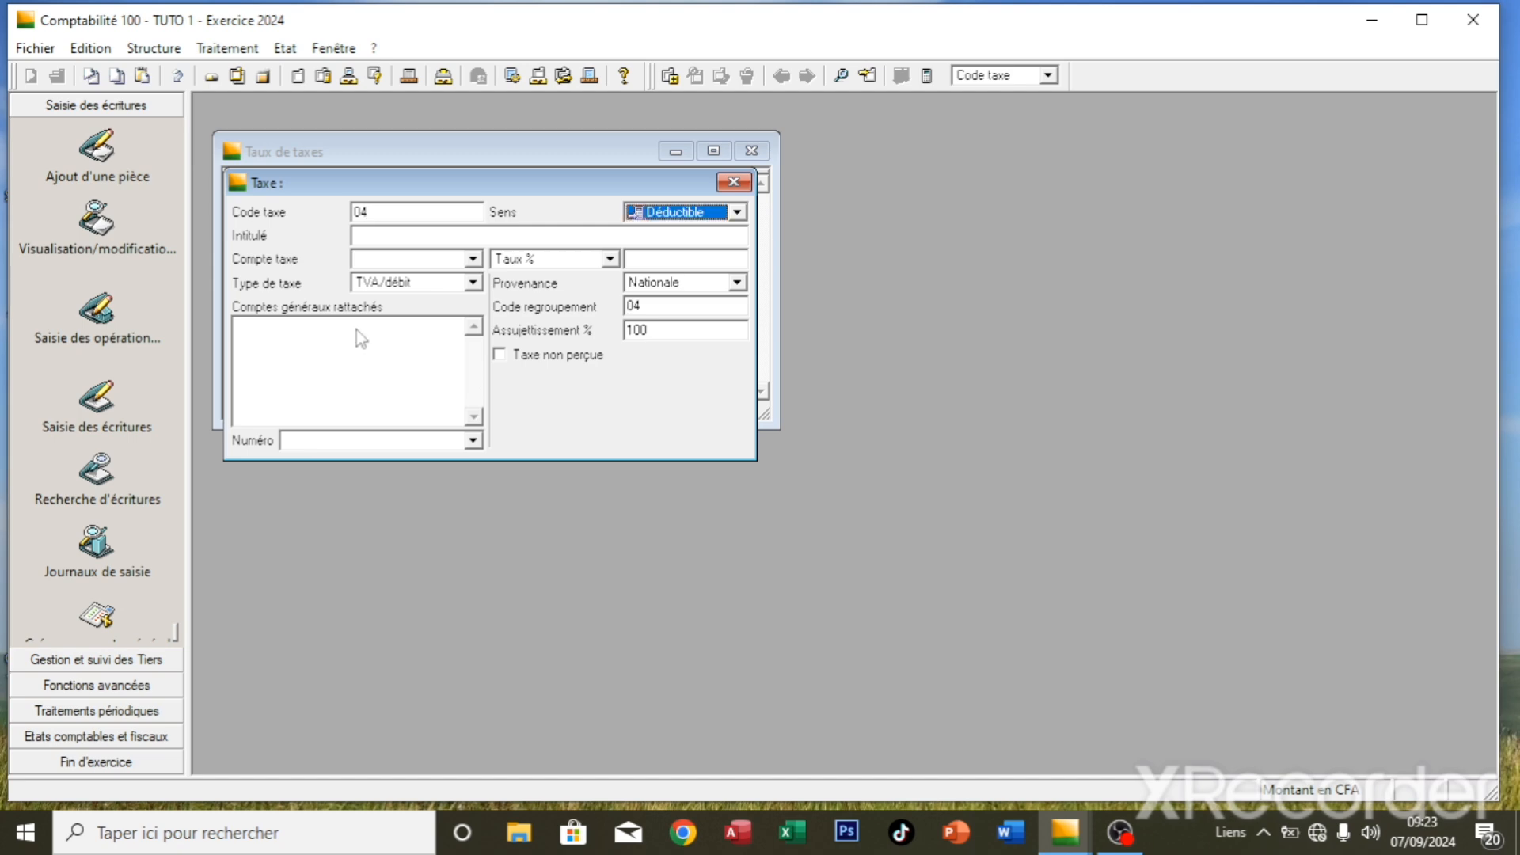
click(736, 212)
click(669, 226)
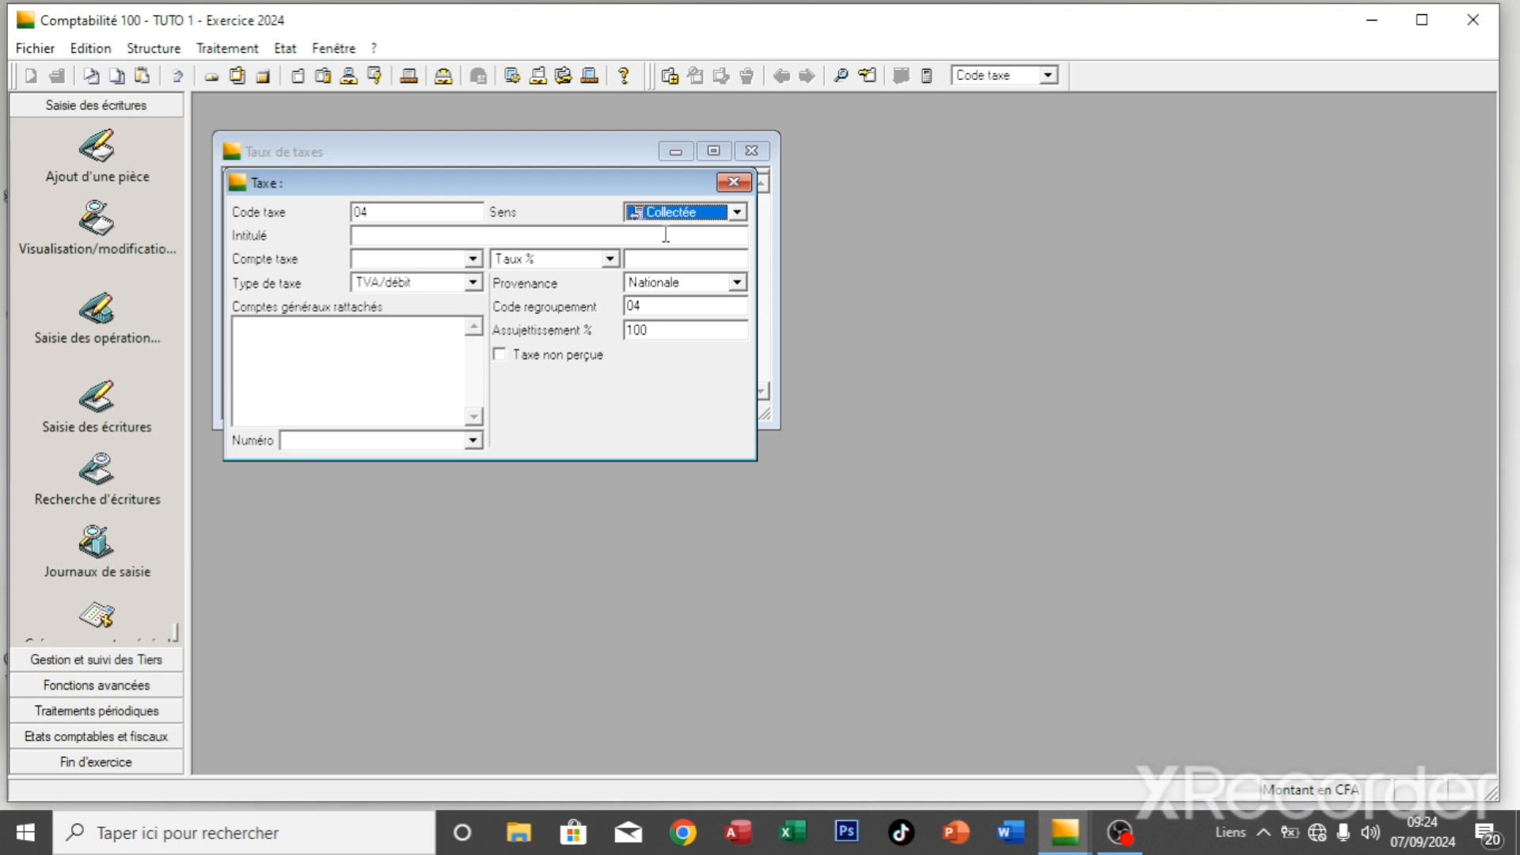
click(614, 237)
text(VEN)
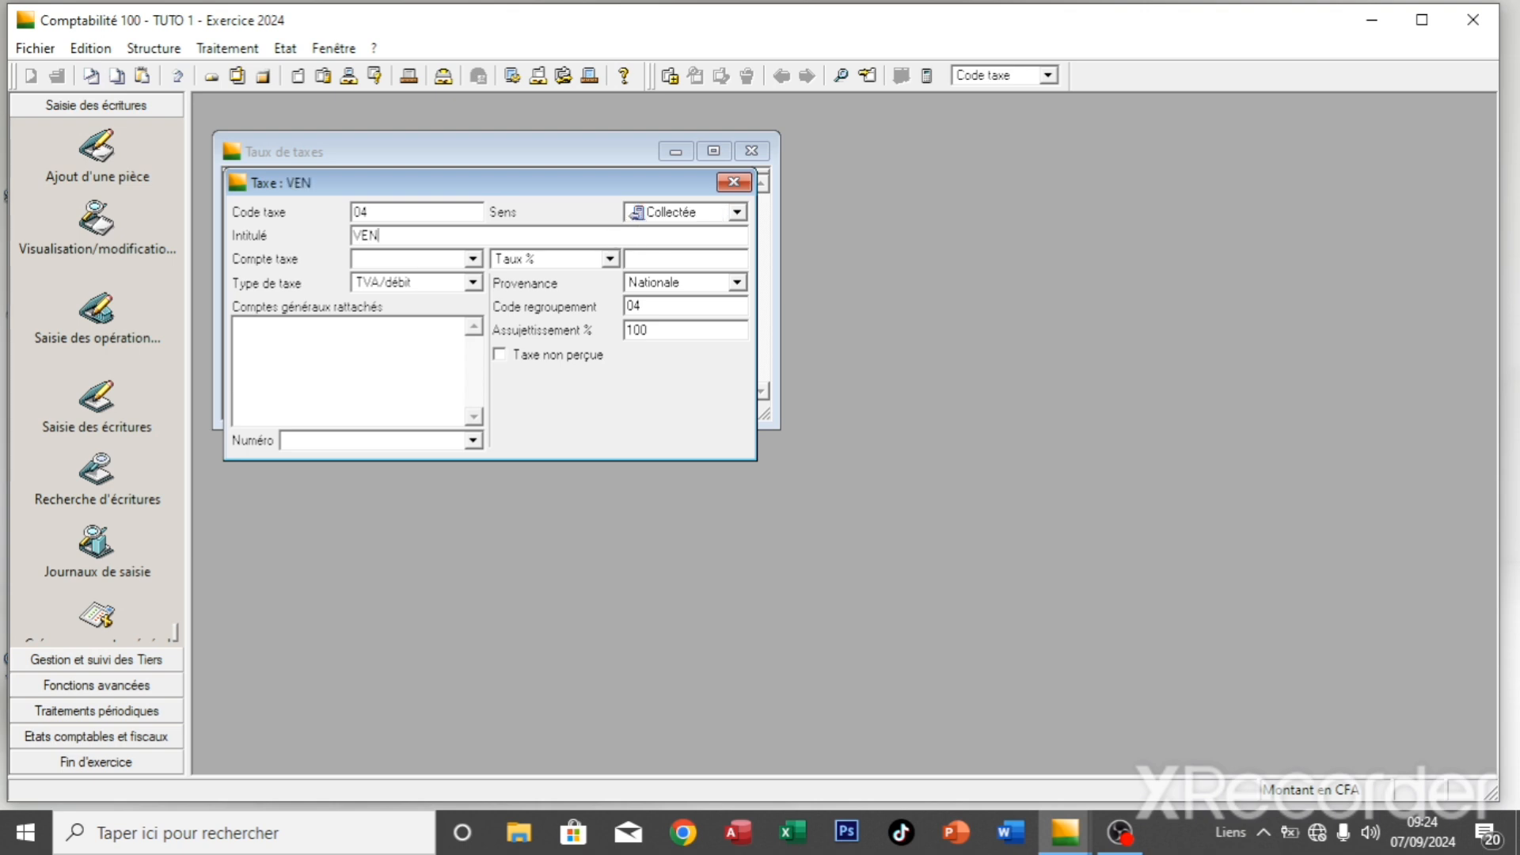
text(TES DE TO)
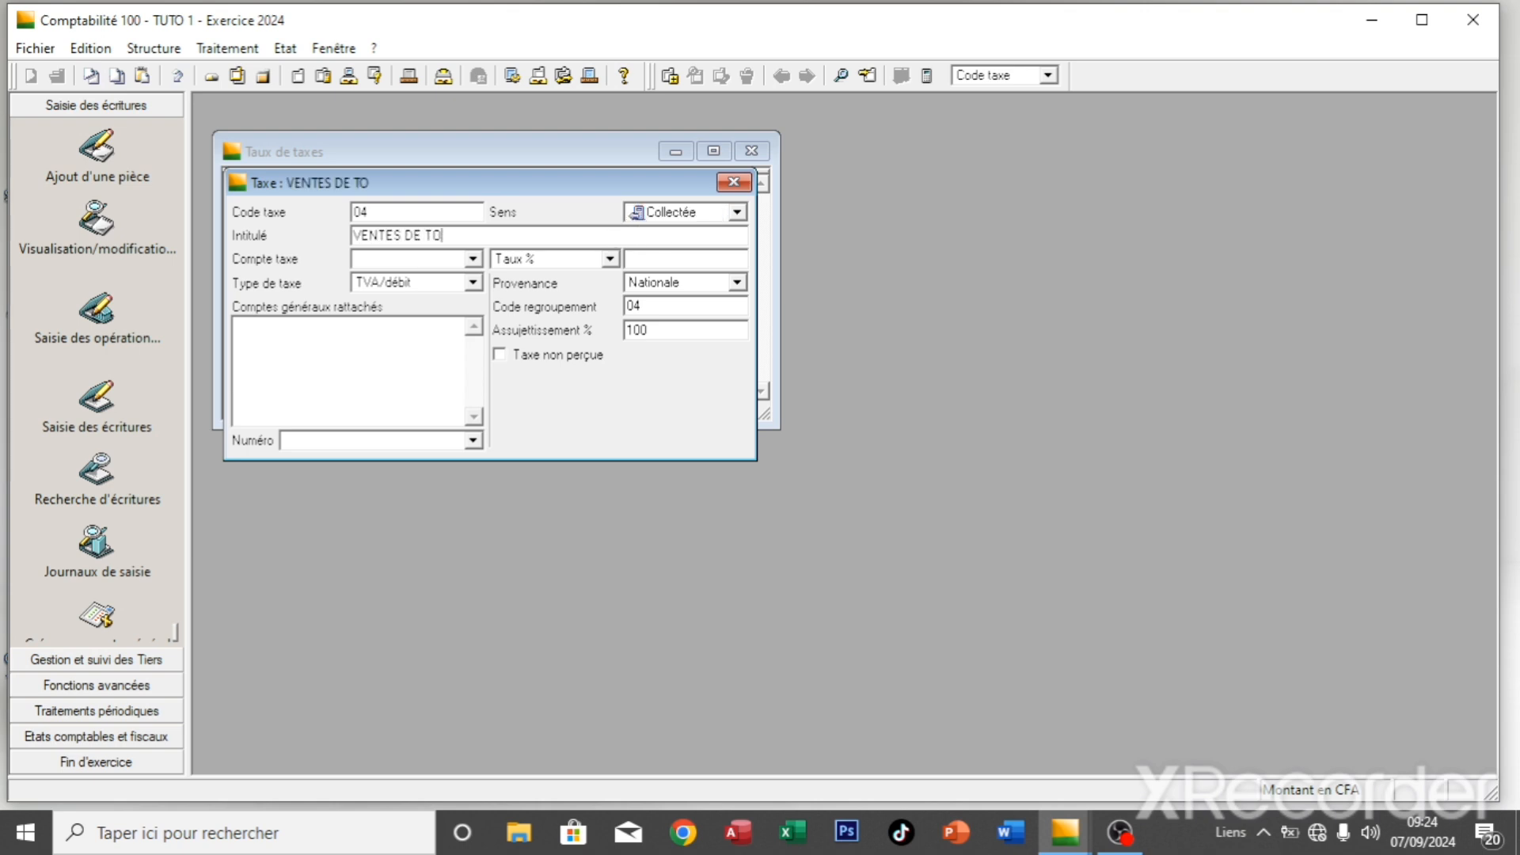
text(US LES ARTICLES)
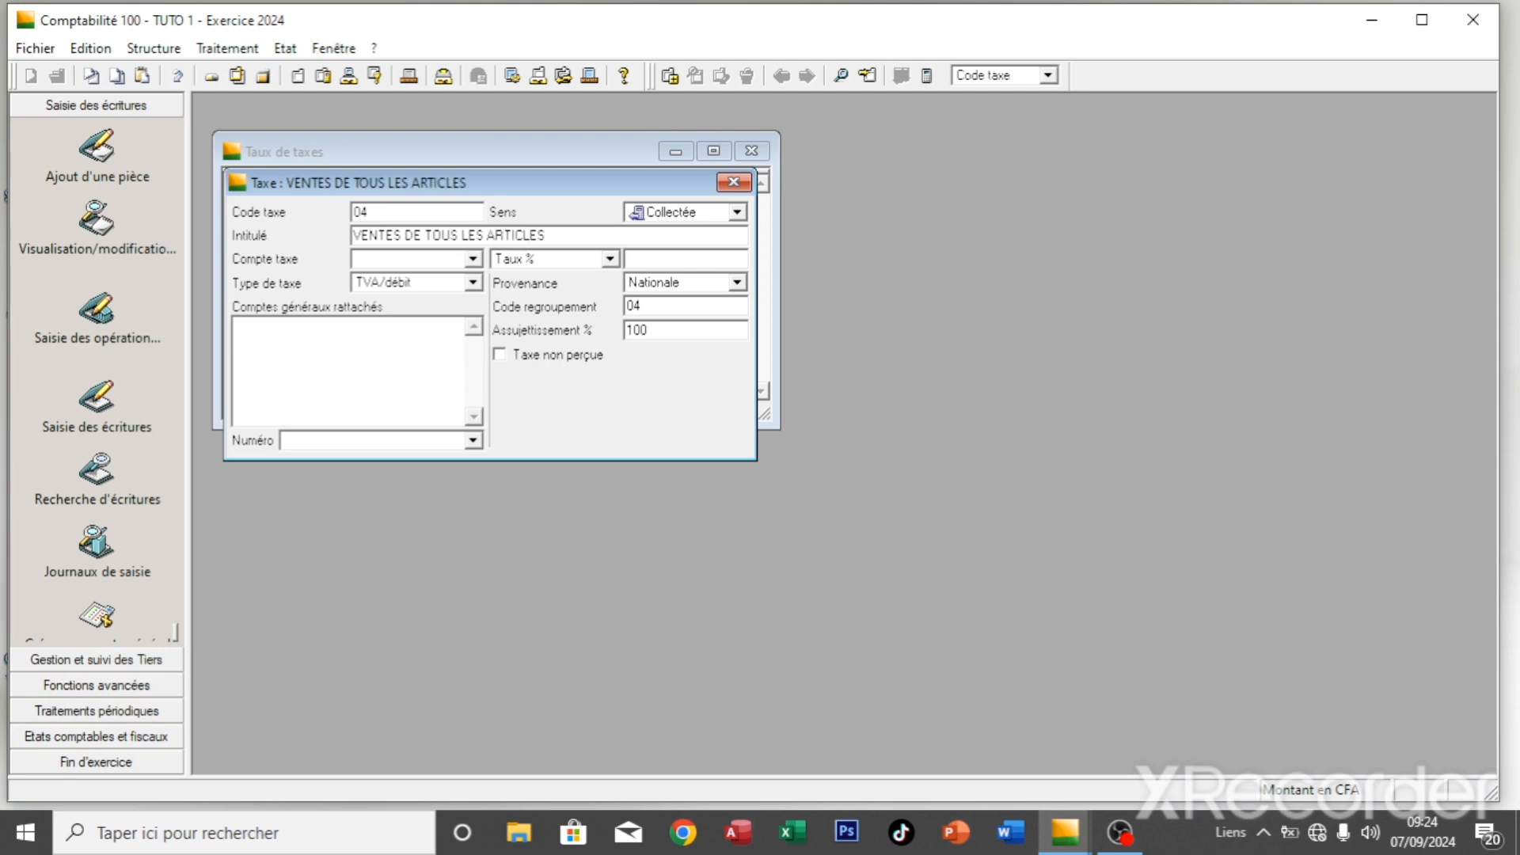
key(Tab)
text(443)
key(Tab)
key(Tab)
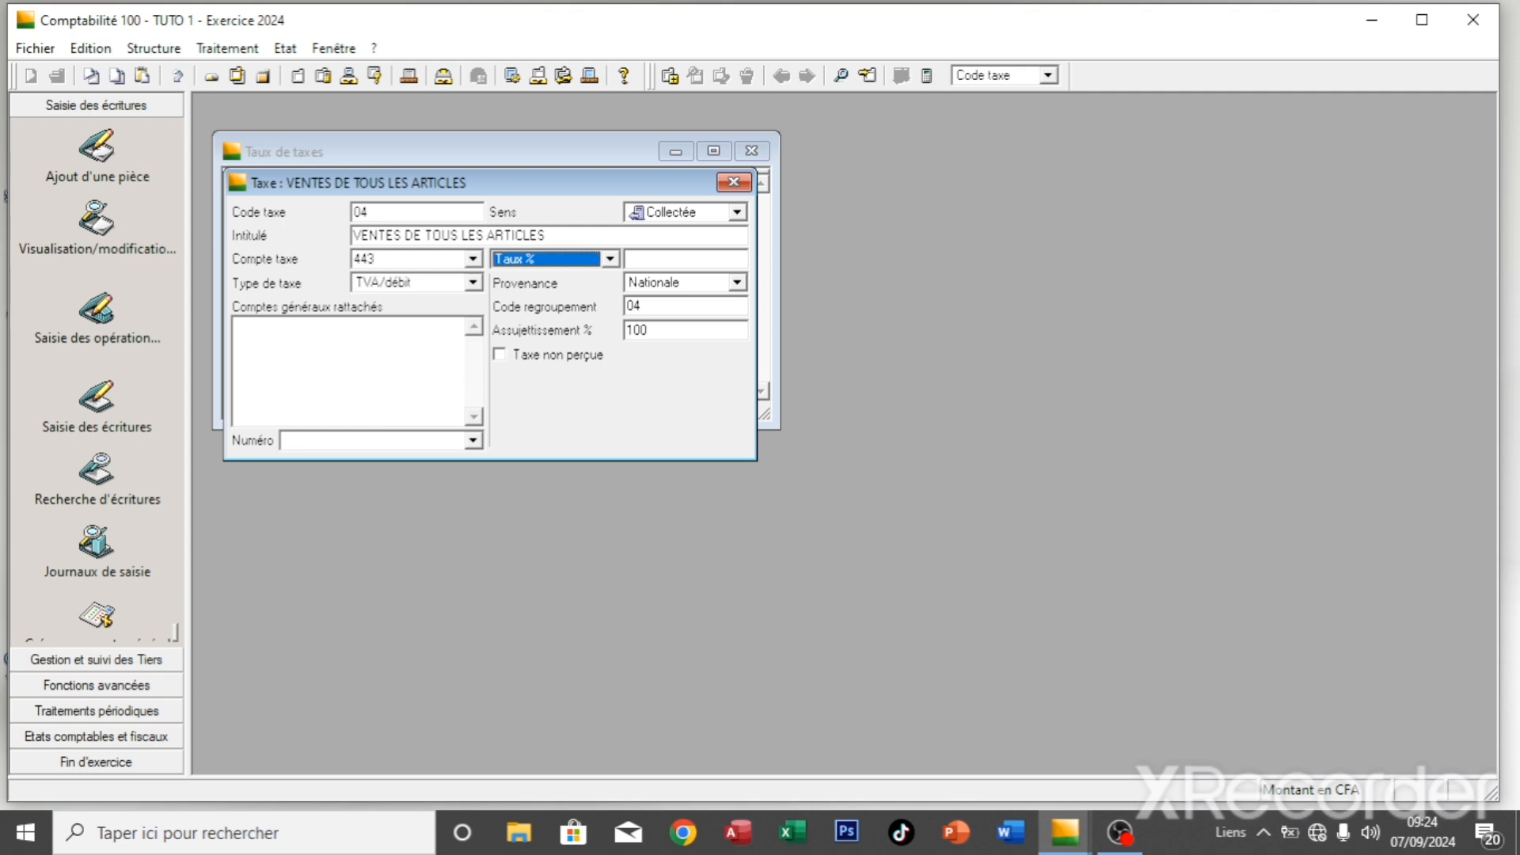
key(Tab)
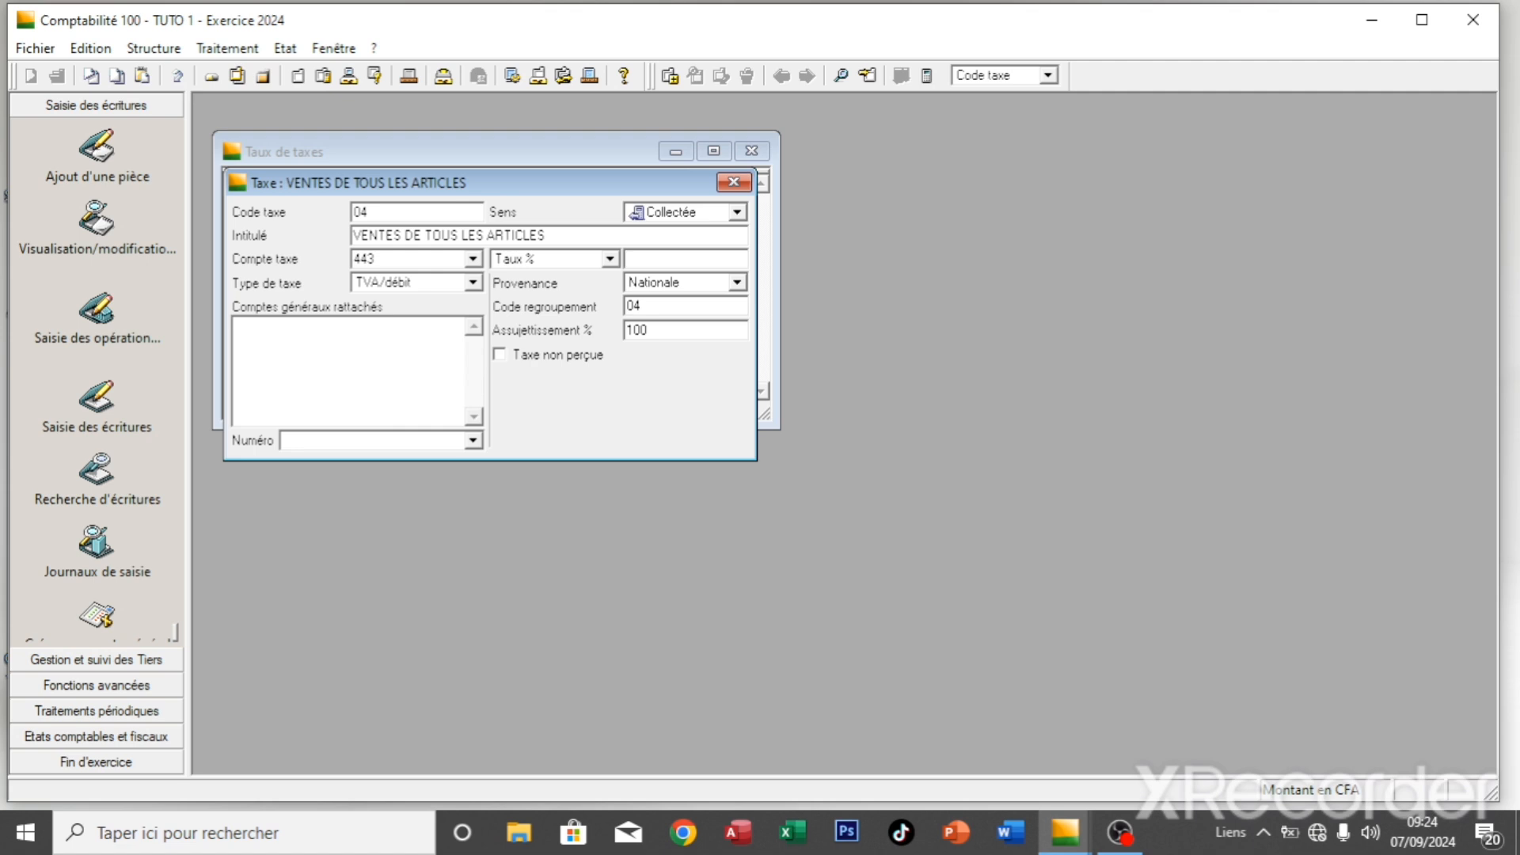
text(19,25)
- Attach account 70100000 to tax 04 and save the entry
click(440, 441)
text(70100000)
key(Return)
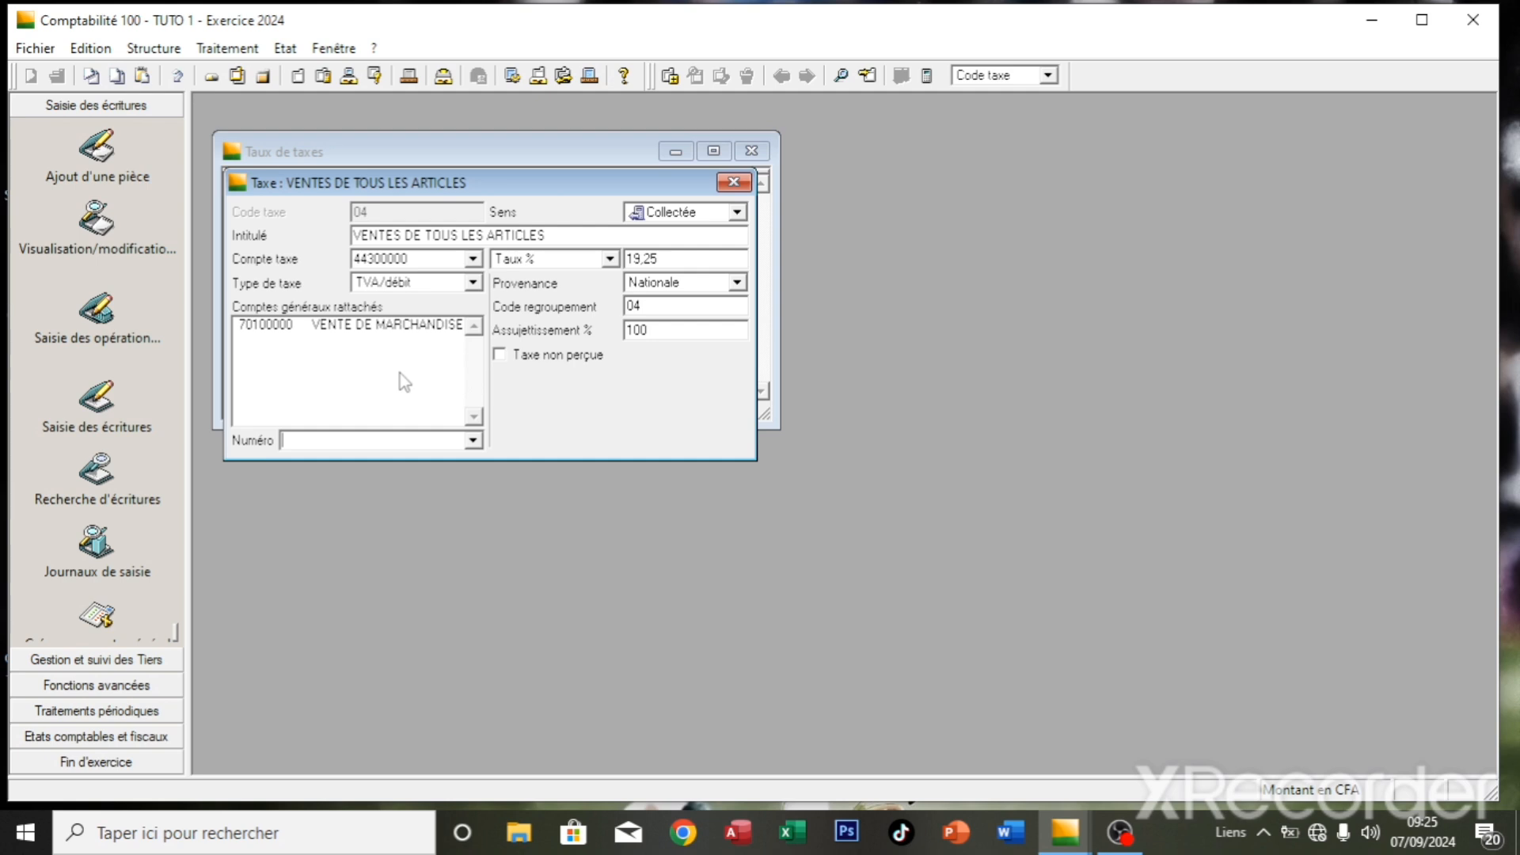
key(ctrl+j)
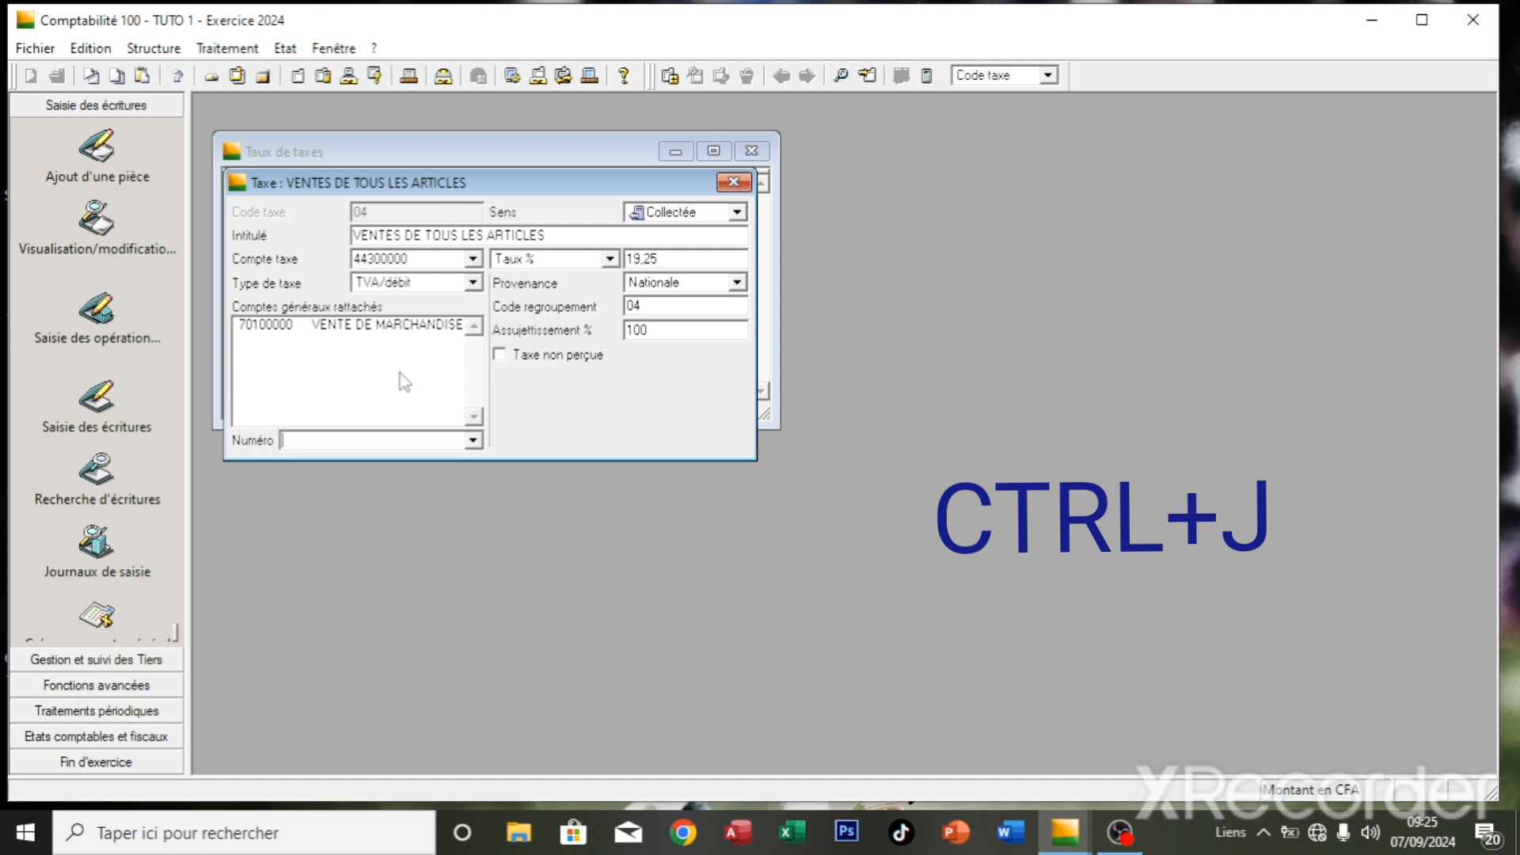
key(ctrl+j)
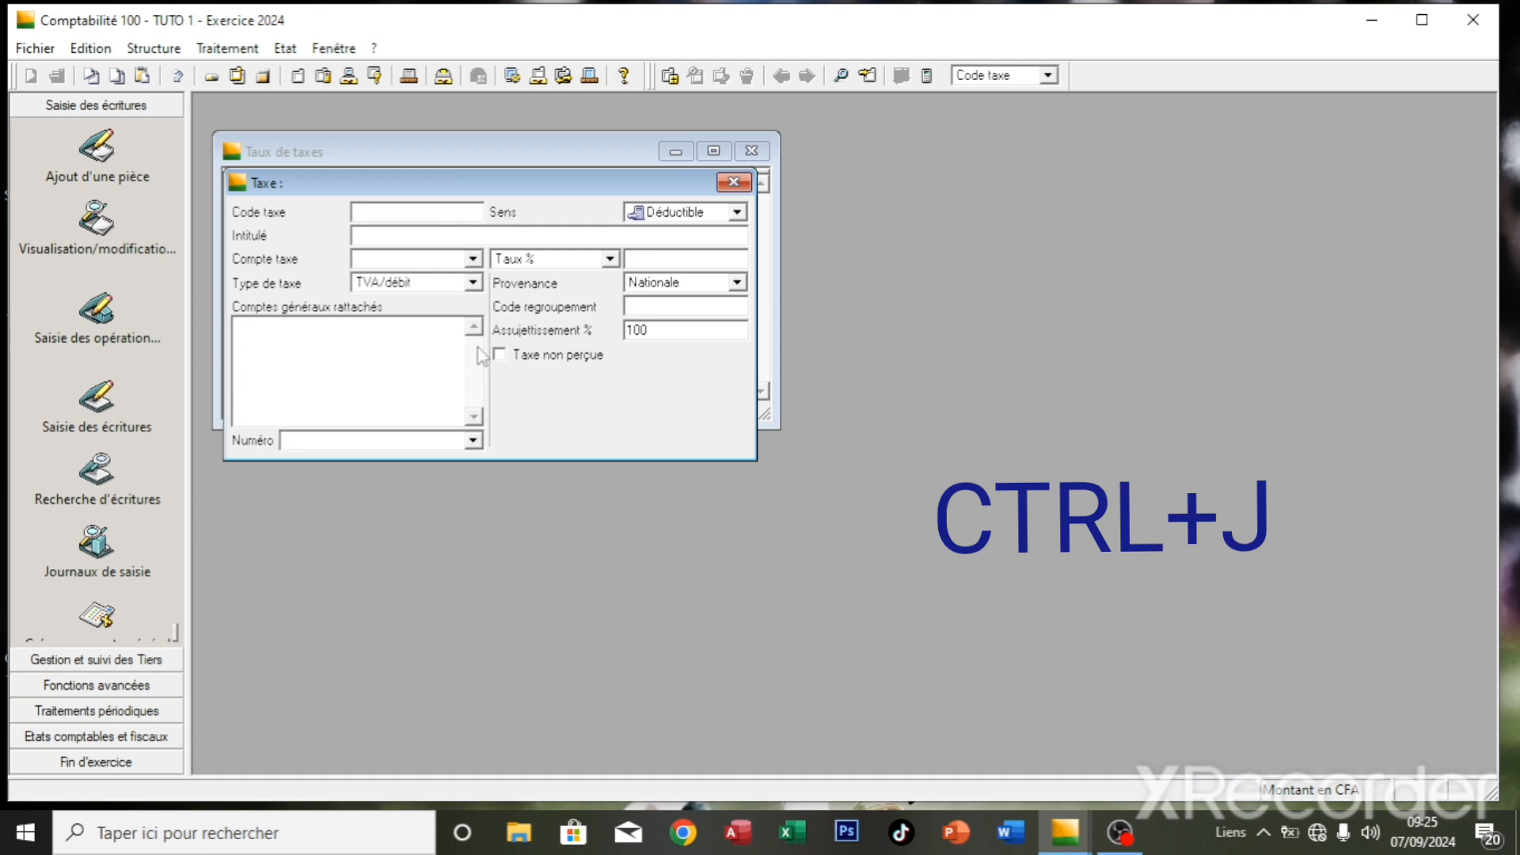
- Close the blank form, select codes 03 and 04, and inspect tax 03's details
click(728, 182)
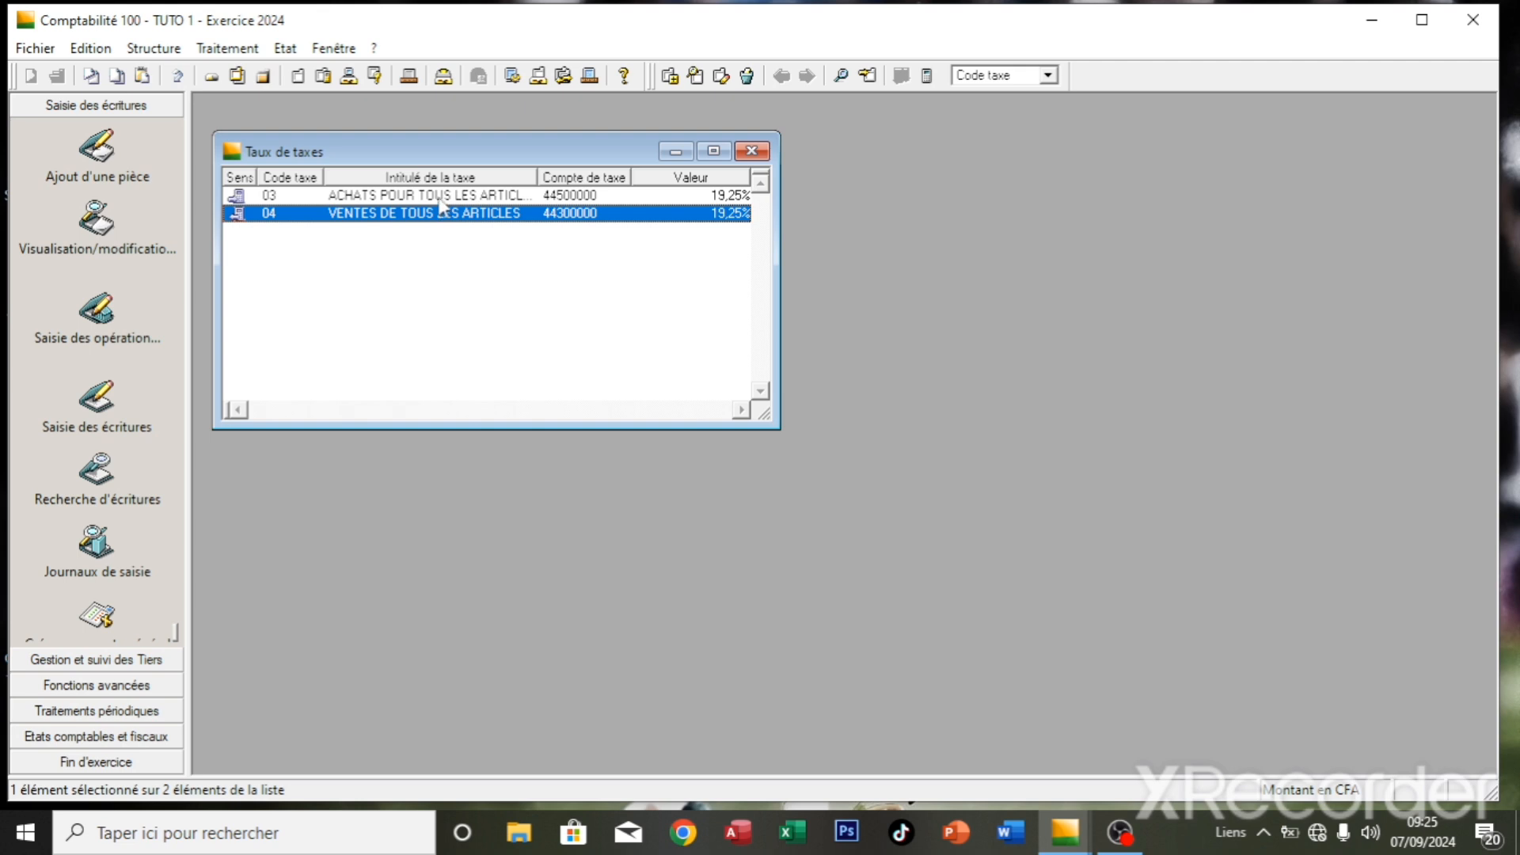
click(440, 202)
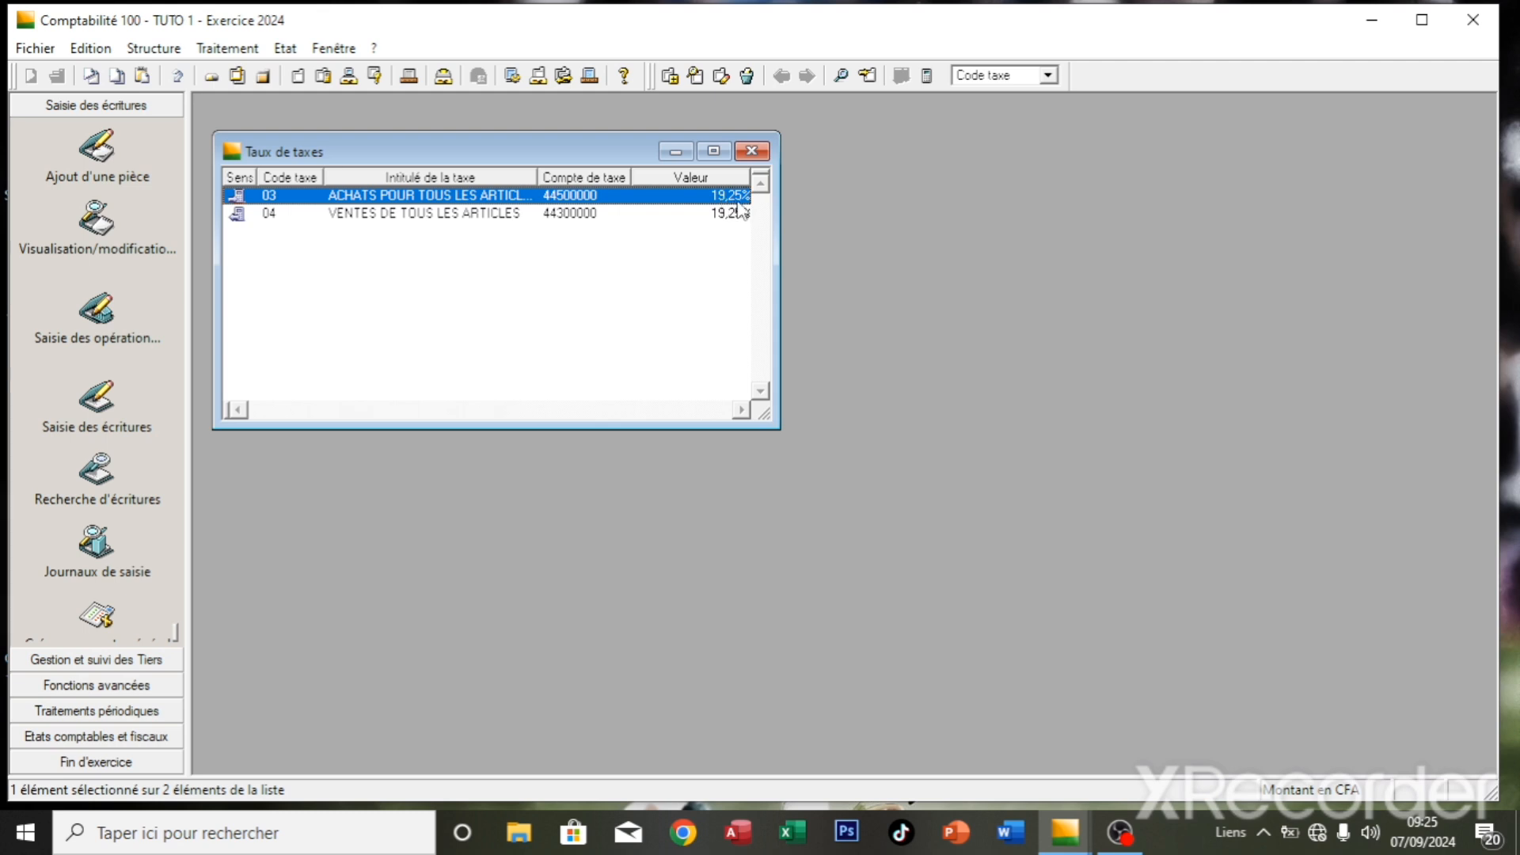
click(277, 213)
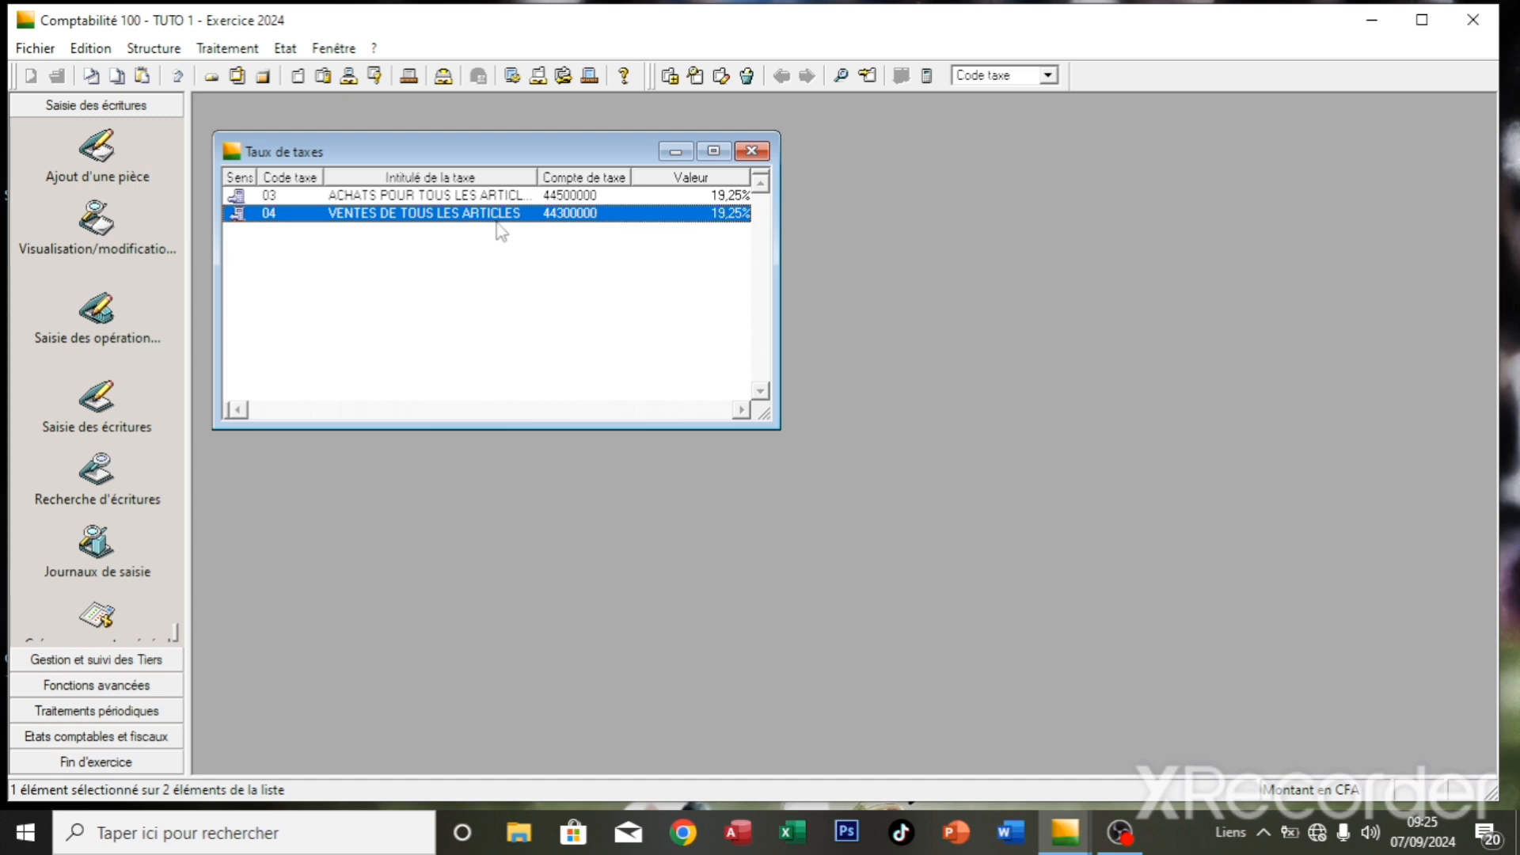
double_click(481, 200)
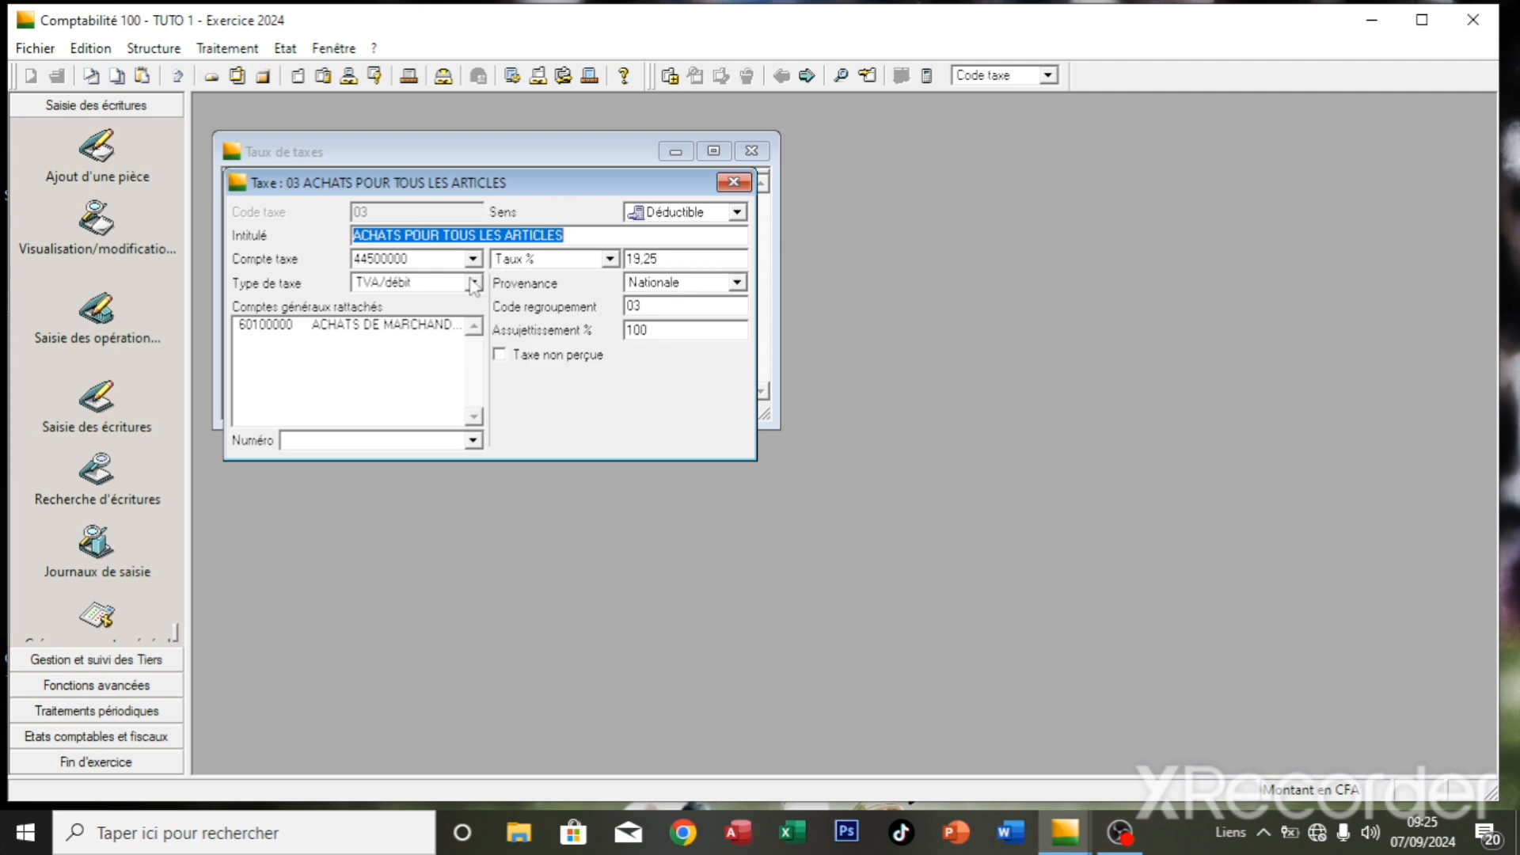
click(734, 182)
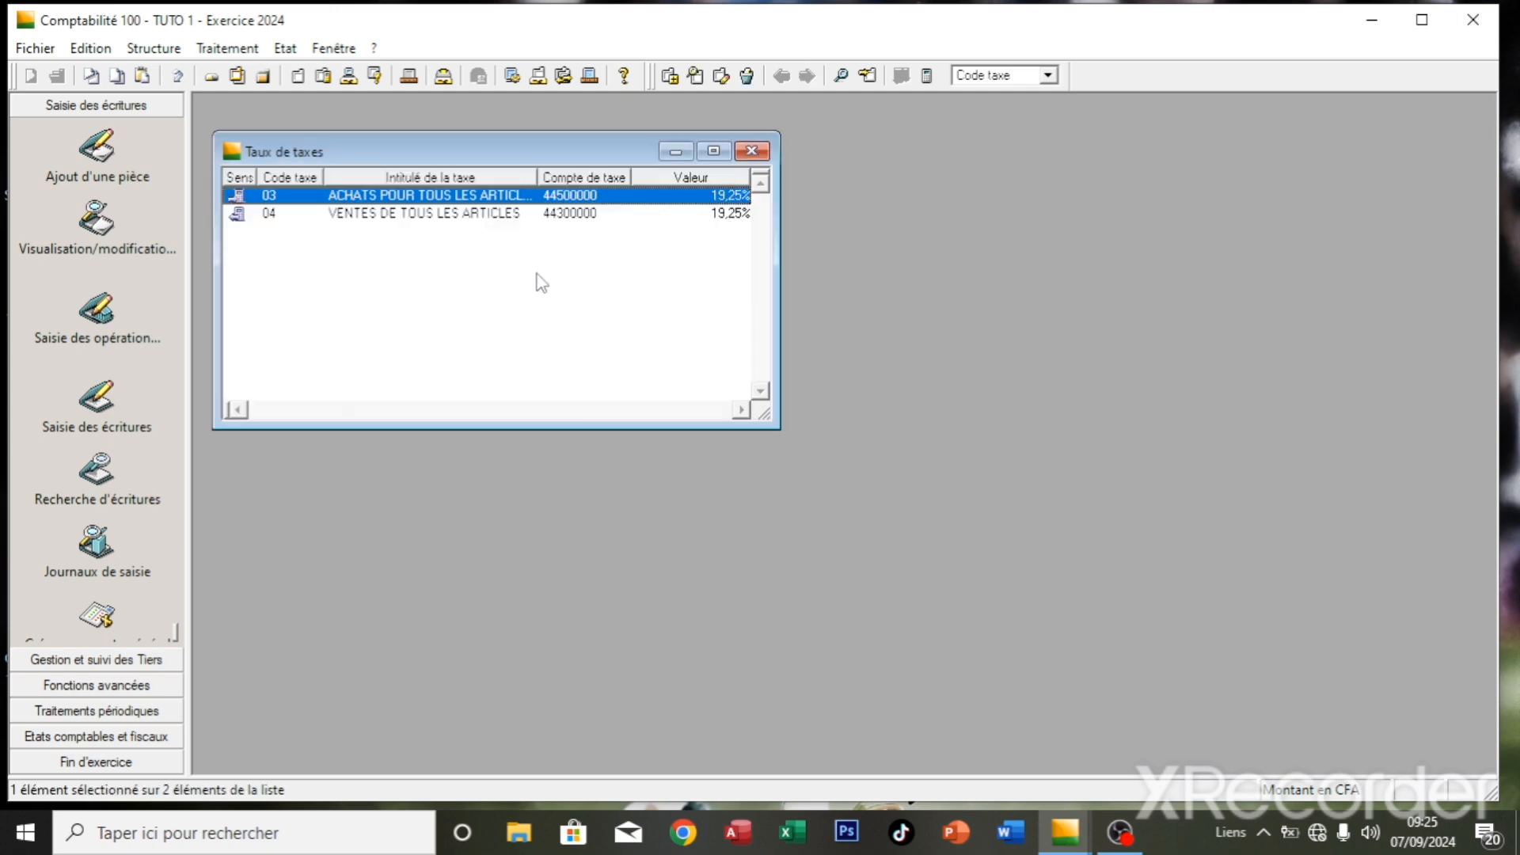